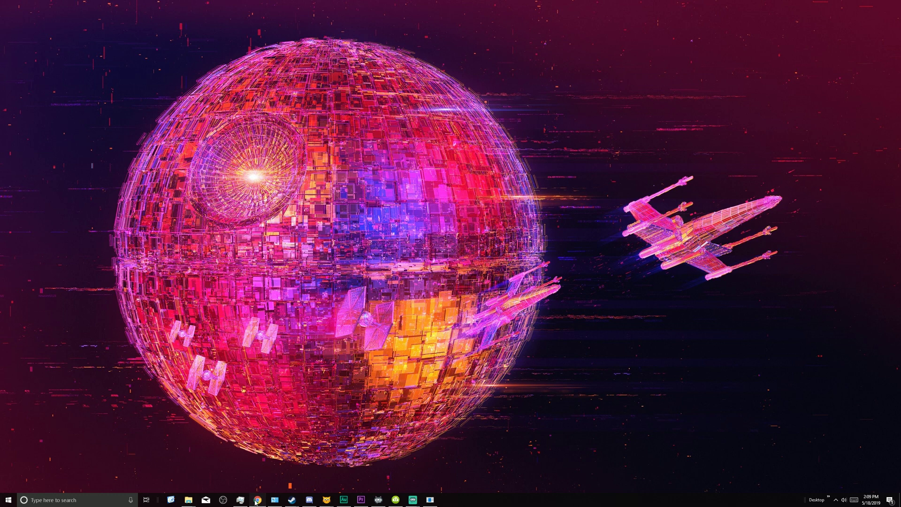
Copy the web address of the "DON'T DO IT" parody video open on YouTube in the browser.
left_click(257, 499)
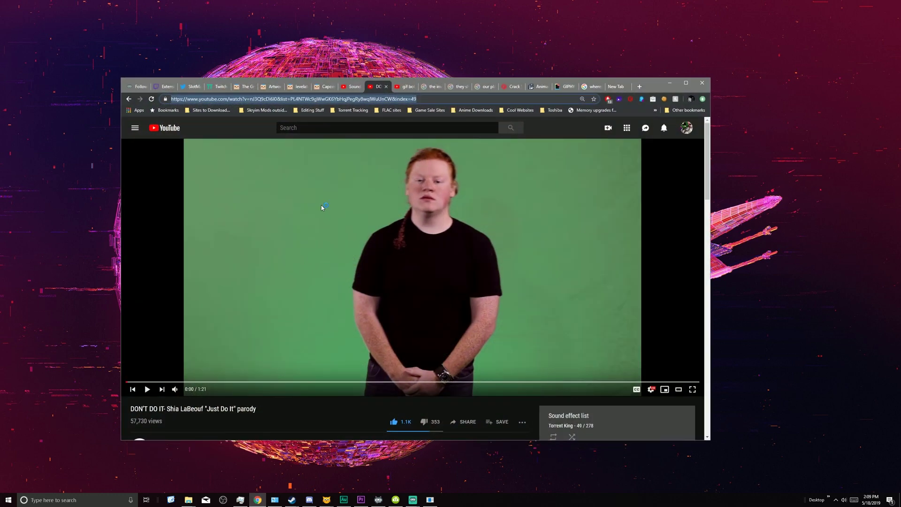
right_click(249, 98)
left_click(263, 126)
left_click(230, 129)
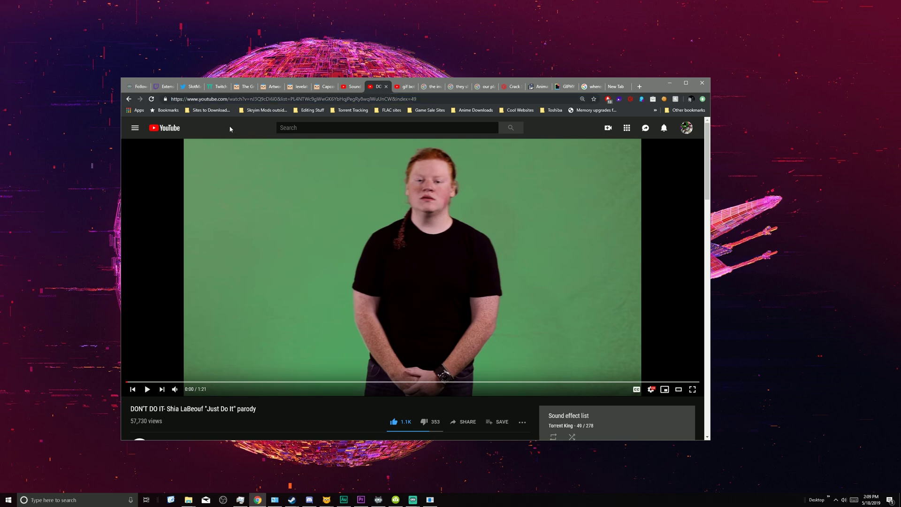
left_click(670, 86)
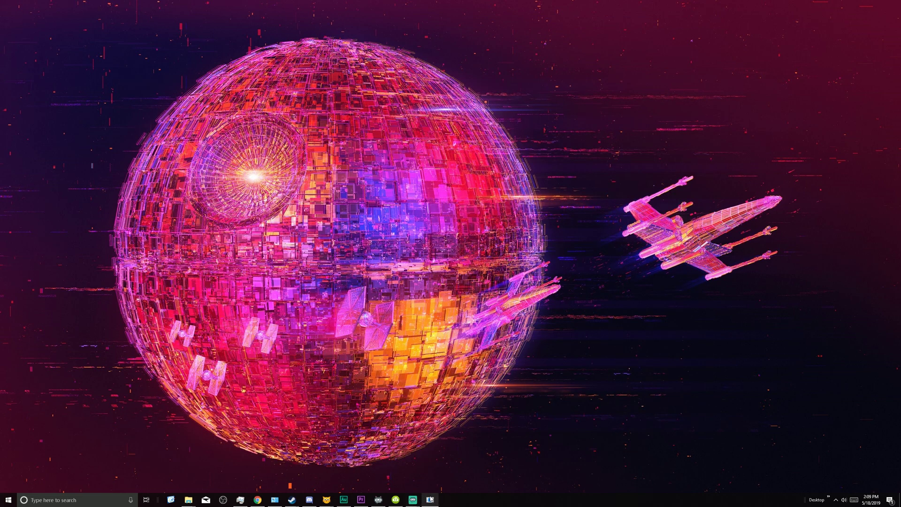
Switch to 4K Video Downloader and download only the clip from the copied link as a 1080p MP4.
left_click(397, 500)
left_click(358, 223)
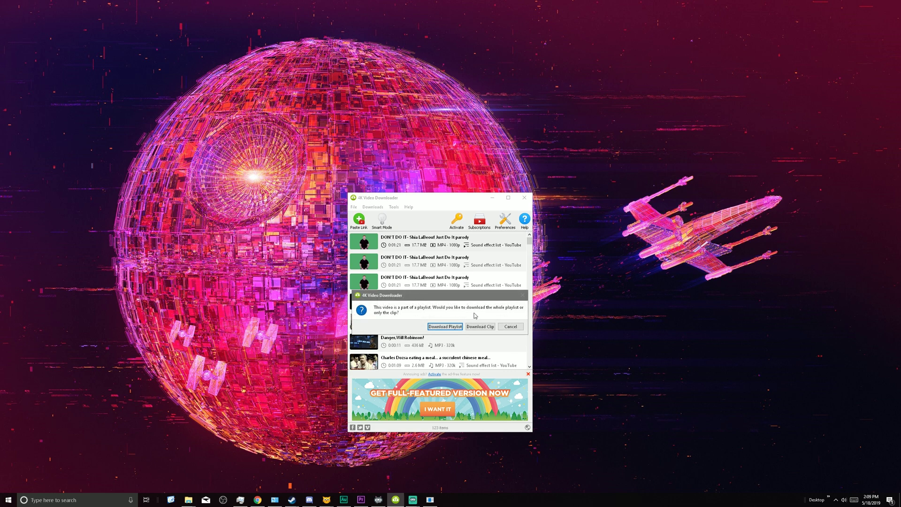
left_click(480, 327)
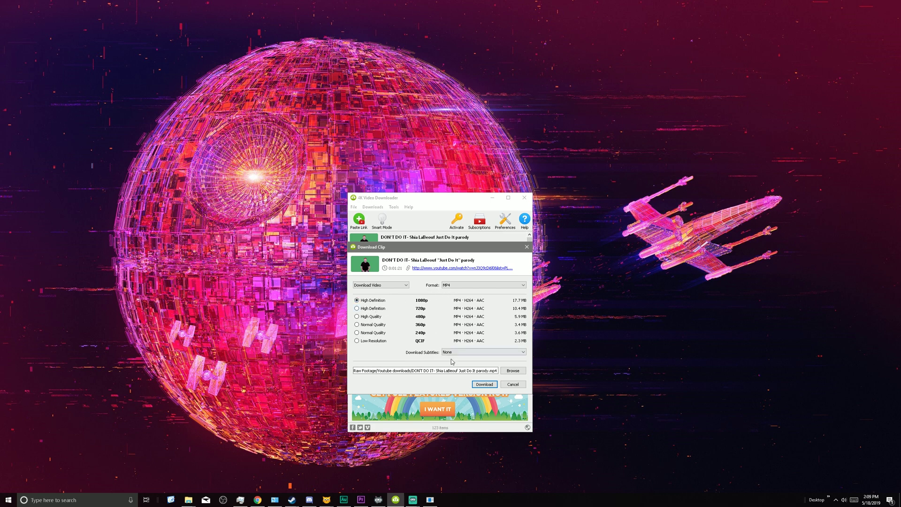
left_click(485, 384)
left_click(481, 332)
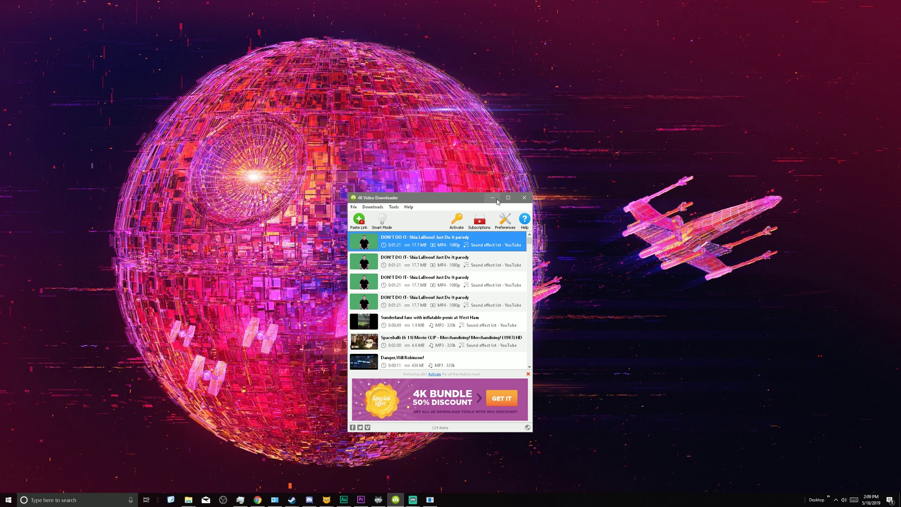
left_click(493, 197)
Check the frame rate in the file details of the DON'T DO IT video in the Youtube downloads folder.
left_click(188, 501)
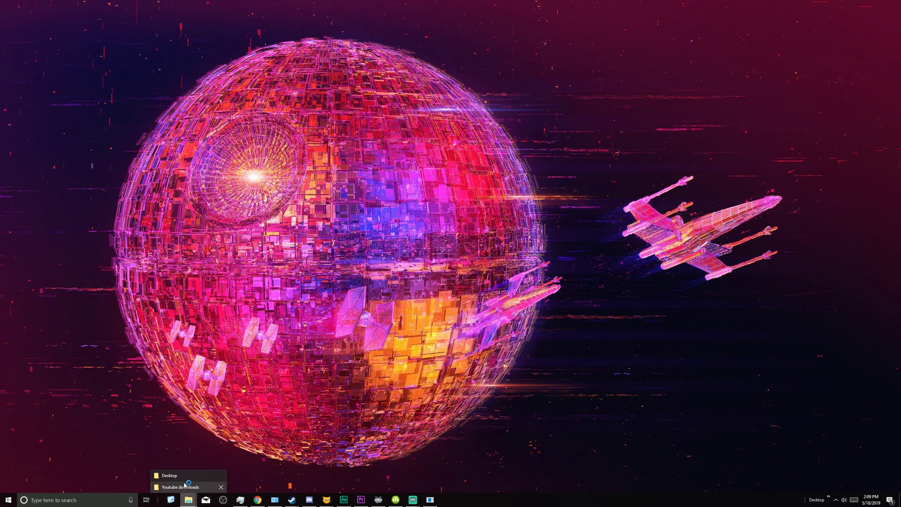
left_click(181, 489)
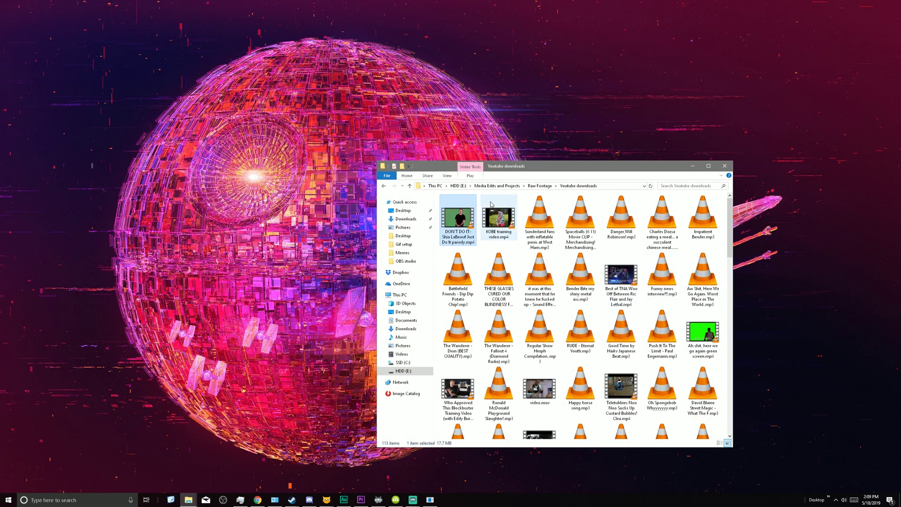
right_click(463, 218)
left_click(484, 381)
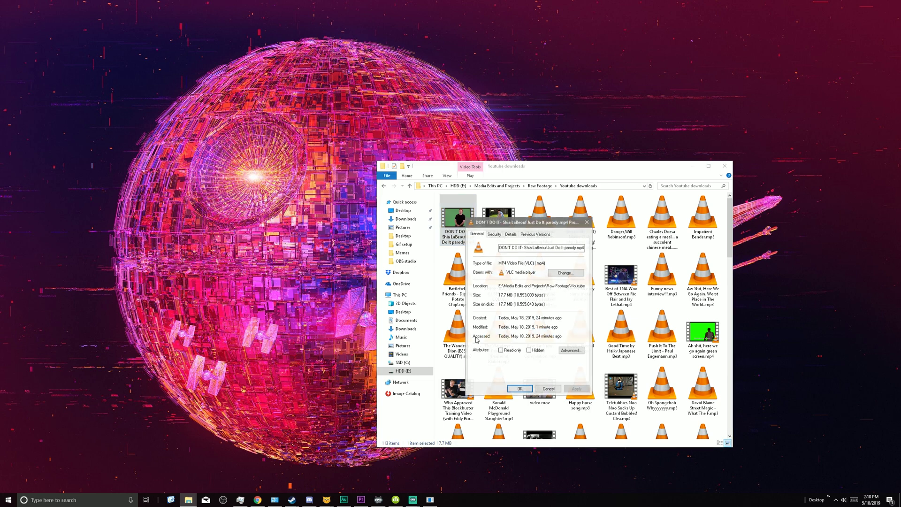
left_click(509, 234)
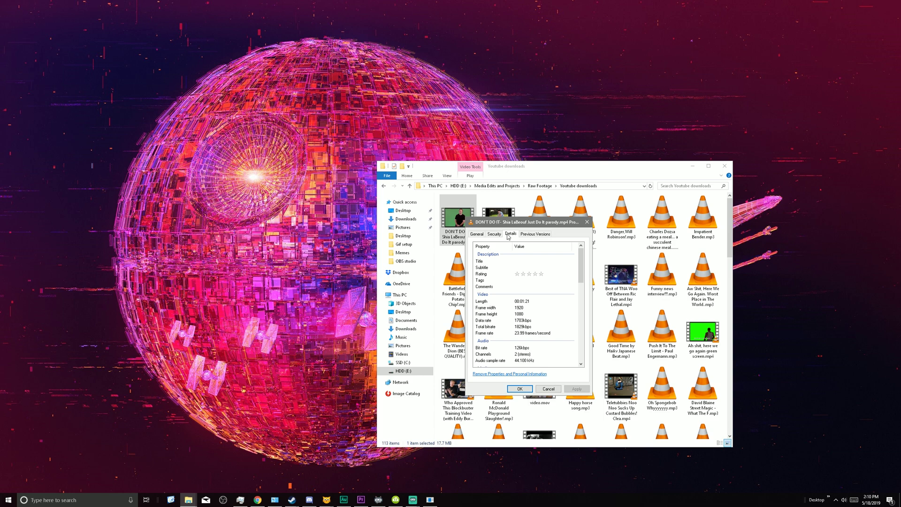
left_click(520, 334)
left_click(542, 388)
left_click(543, 388)
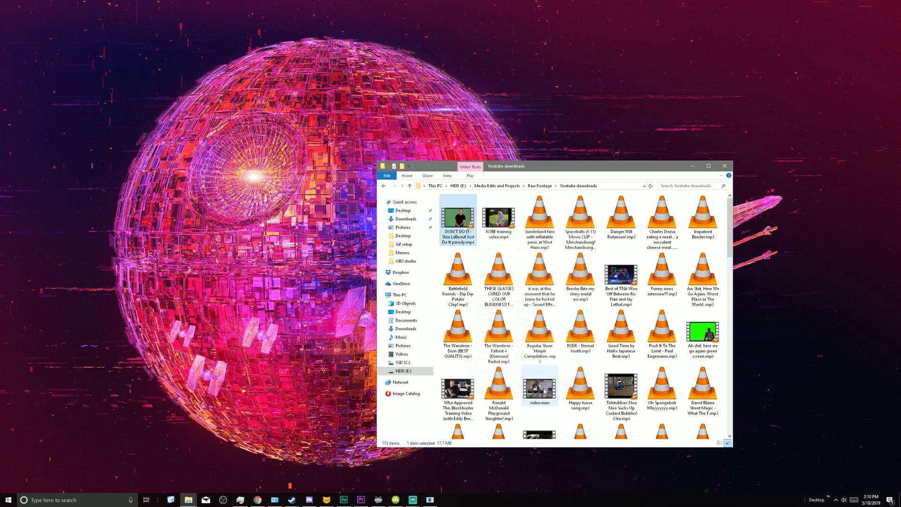
Switch to Premiere Pro and import the DON'T DO IT video from the Youtube downloads folder into the project.
left_click(360, 499)
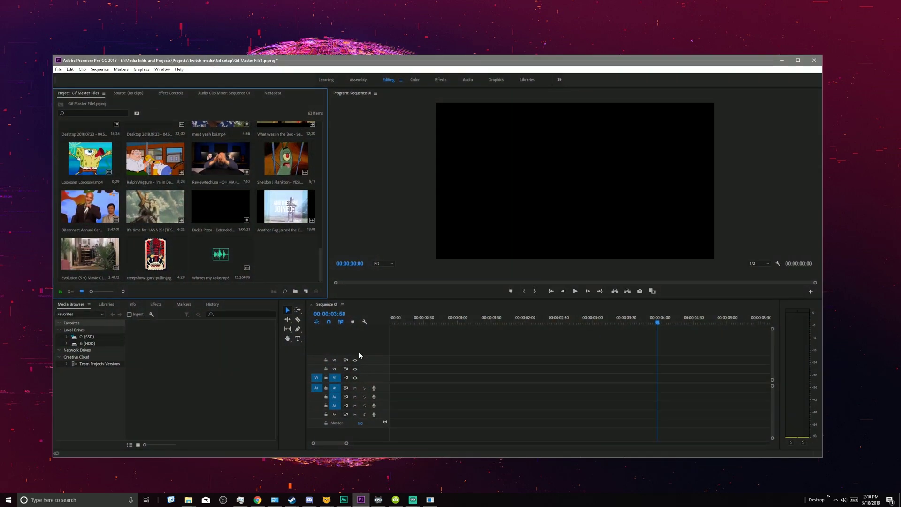
right_click(278, 267)
right_click(189, 500)
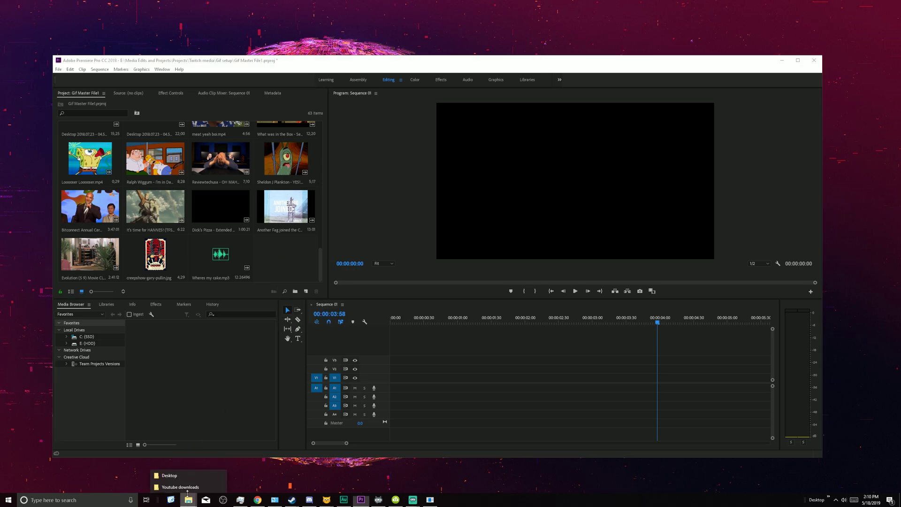
left_click(188, 499)
right_click(188, 500)
left_click(181, 487)
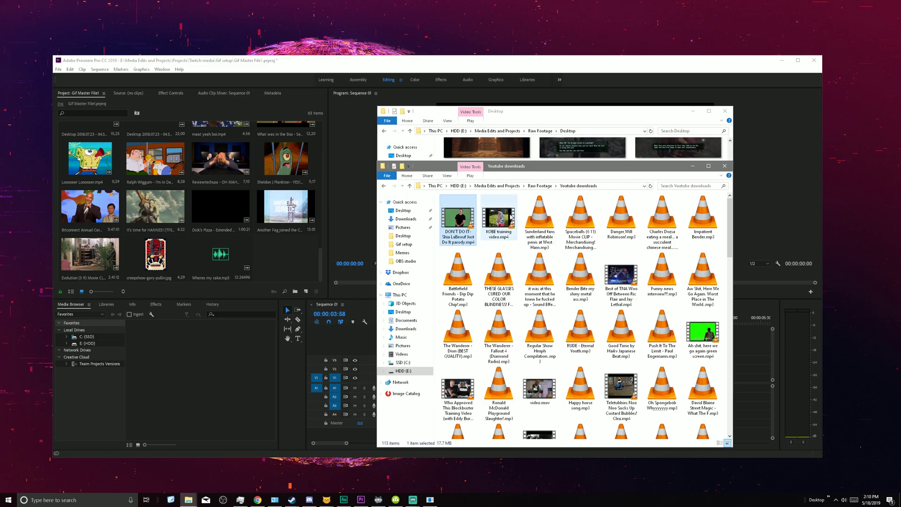
left_click_drag(457, 217, 298, 264)
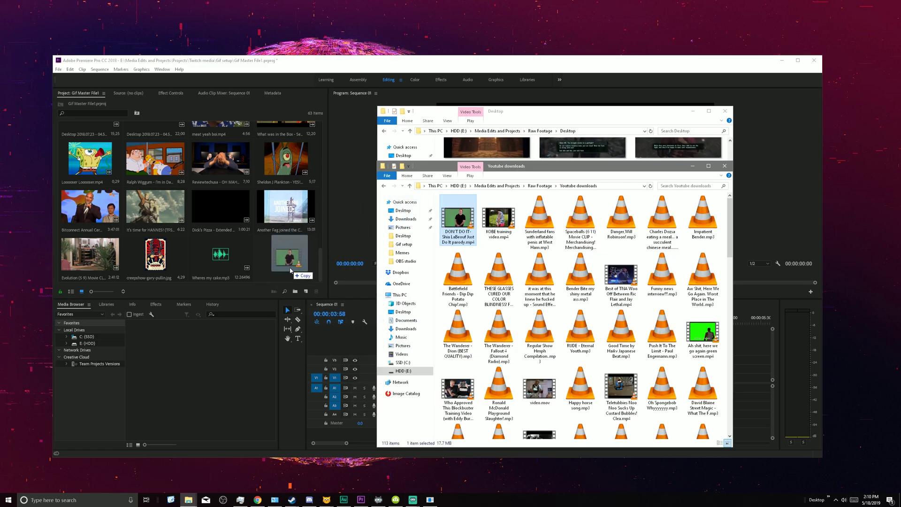
left_click(693, 110)
left_click(692, 165)
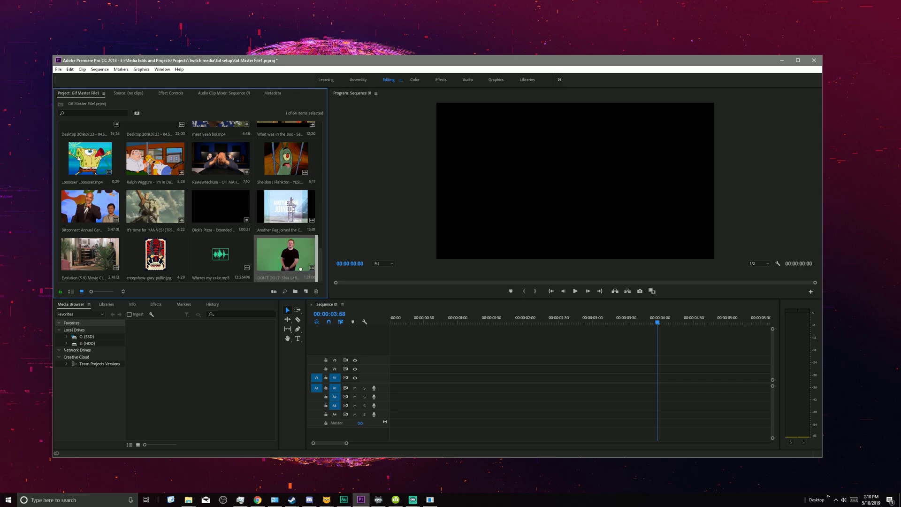
Place the DON'T DO IT clip at the start of Sequence 01 and split it at about 1.3 and 5.1 seconds.
left_click_drag(307, 274, 433, 392)
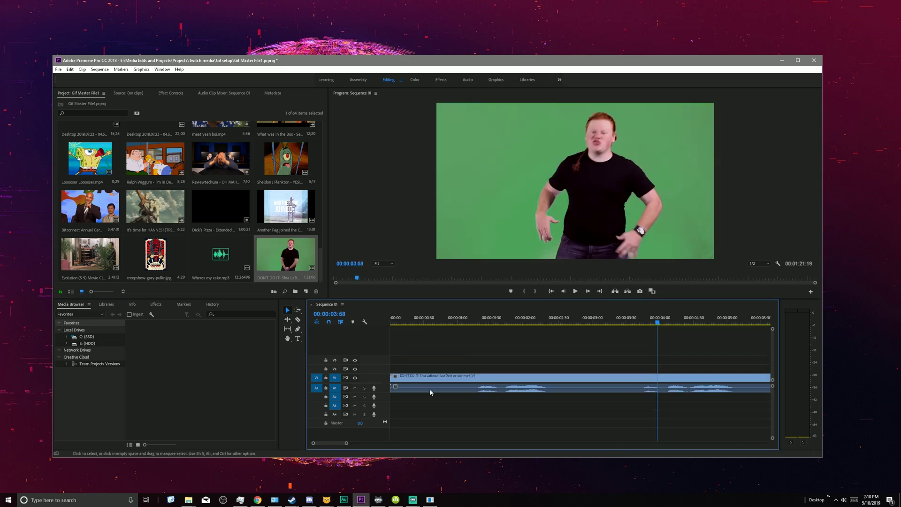
left_click(298, 320)
left_click(477, 384)
left_click(287, 310)
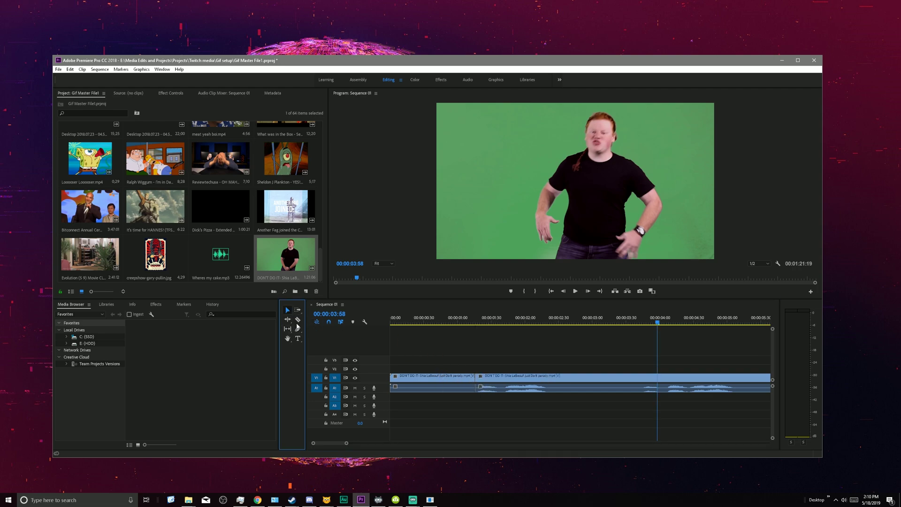
left_click(298, 321)
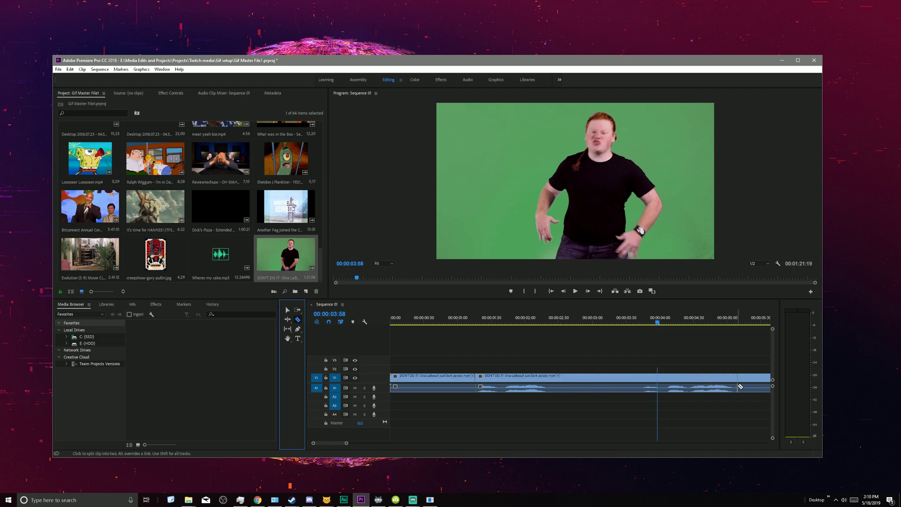
left_click(738, 386)
left_click(287, 310)
Delete the pieces before and after the middle segment and move that segment to the start of the sequence.
left_click(433, 378)
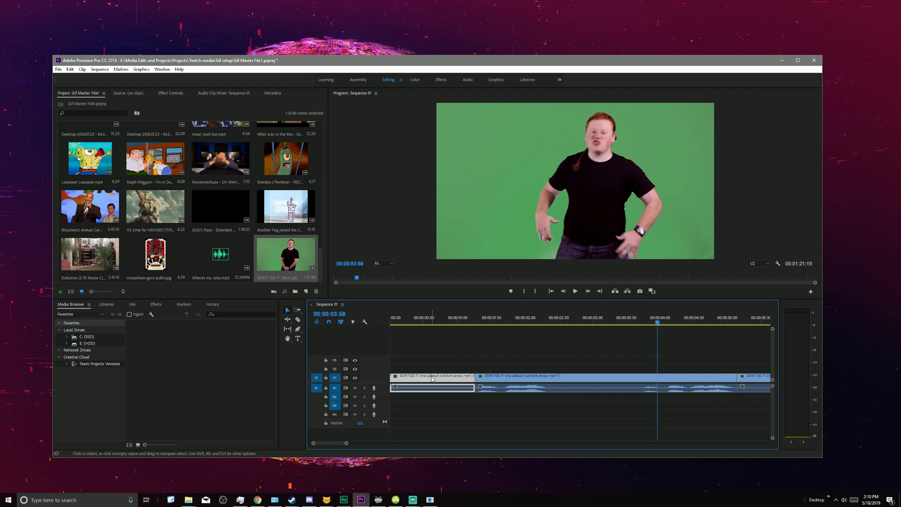
key("Delete")
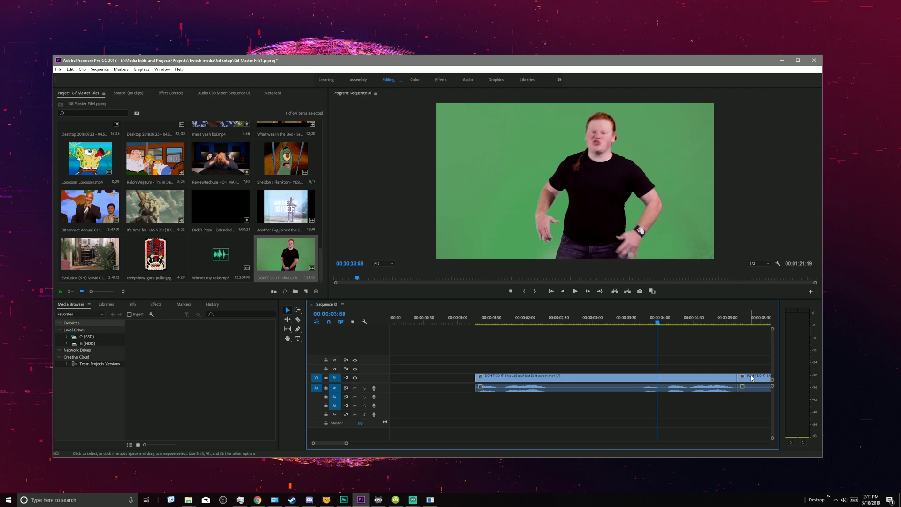
left_click(755, 378)
key("Delete")
left_click_drag(591, 378, 507, 378)
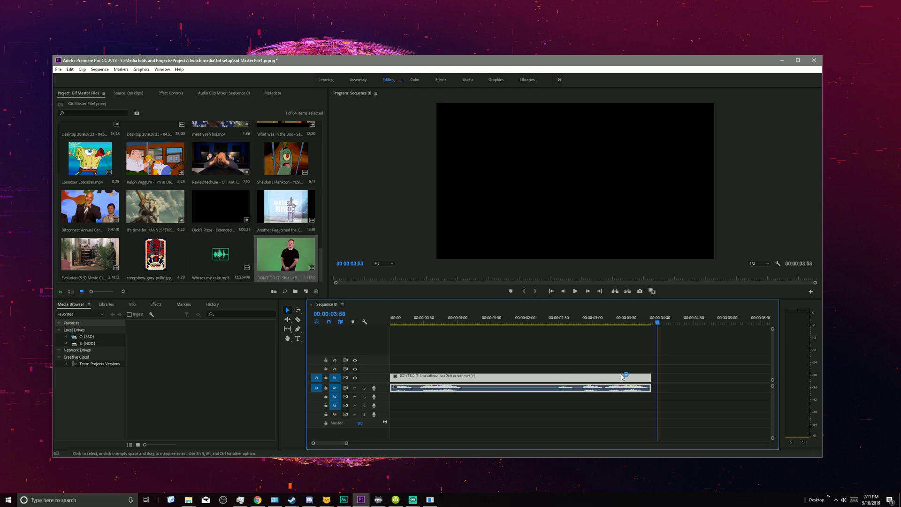
left_click(58, 69)
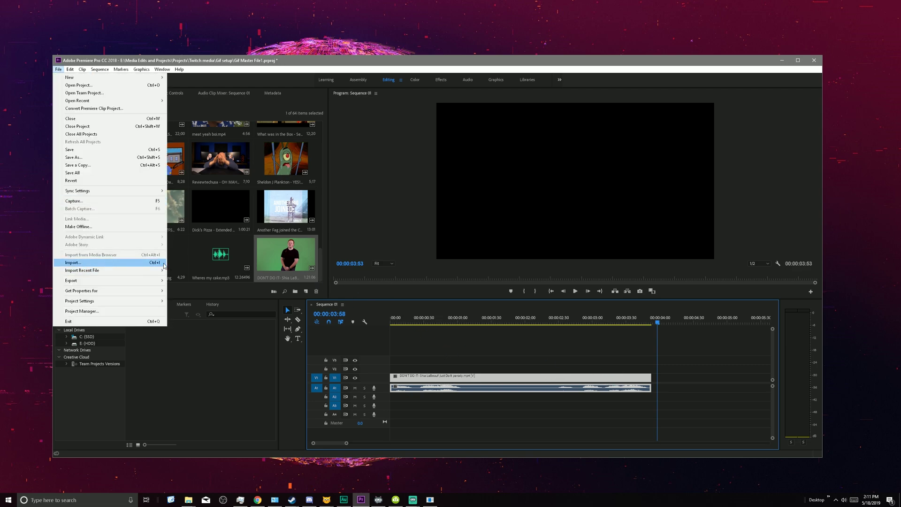
key("Escape")
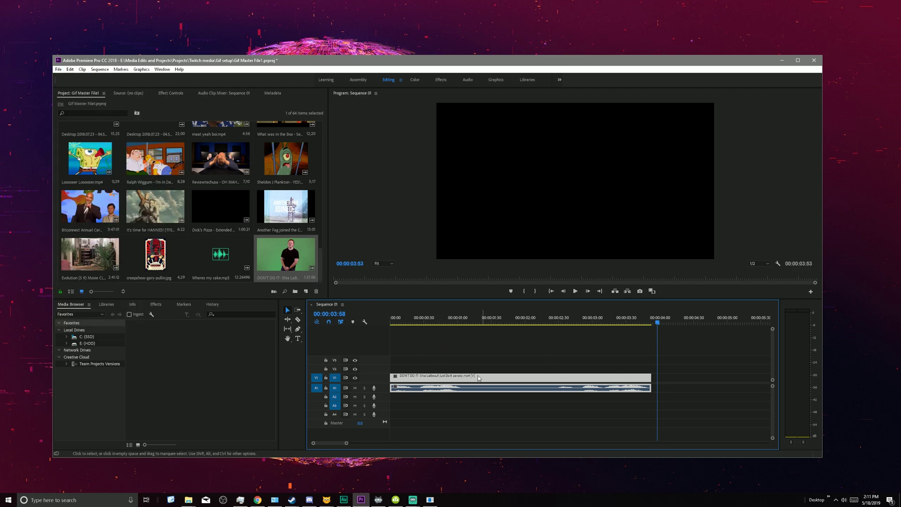
left_click(59, 69)
key("Escape")
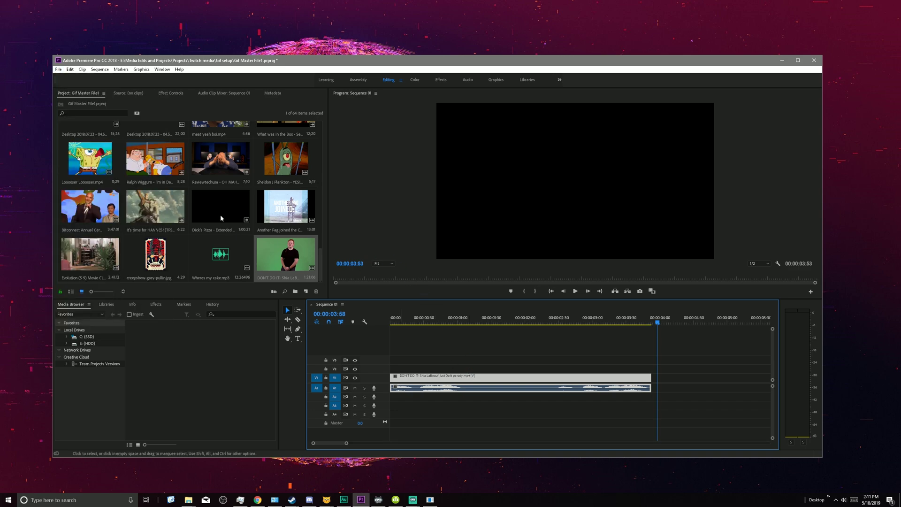
View the properties of Sequence 01 in the project and close them again.
scroll(220, 218, "up", 10)
left_click(229, 149)
right_click(225, 143)
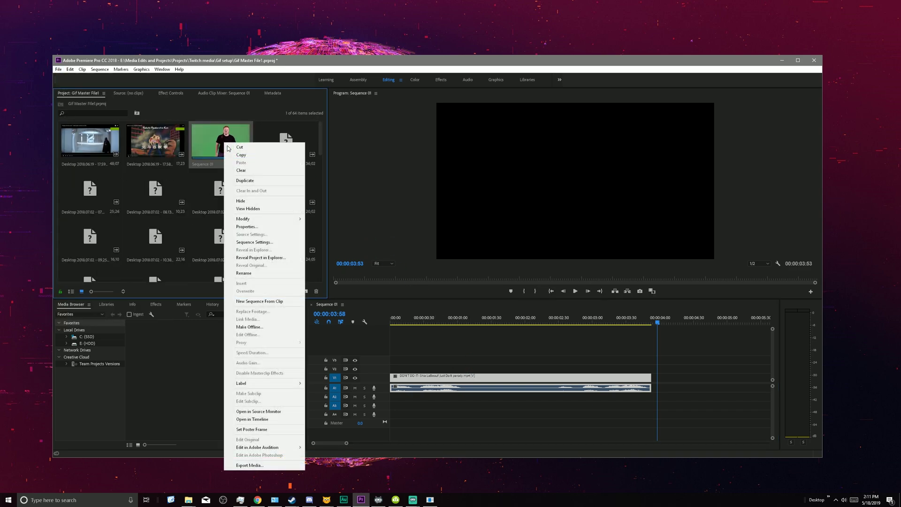
left_click(254, 227)
left_click(254, 43)
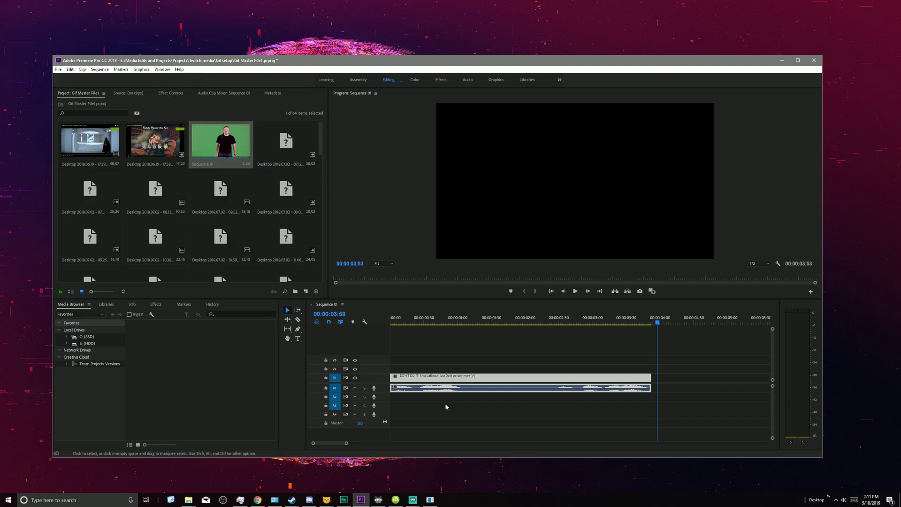
Check the frame rate in the properties of the imported DON'T DO IT clip.
scroll(259, 171, "down", 10)
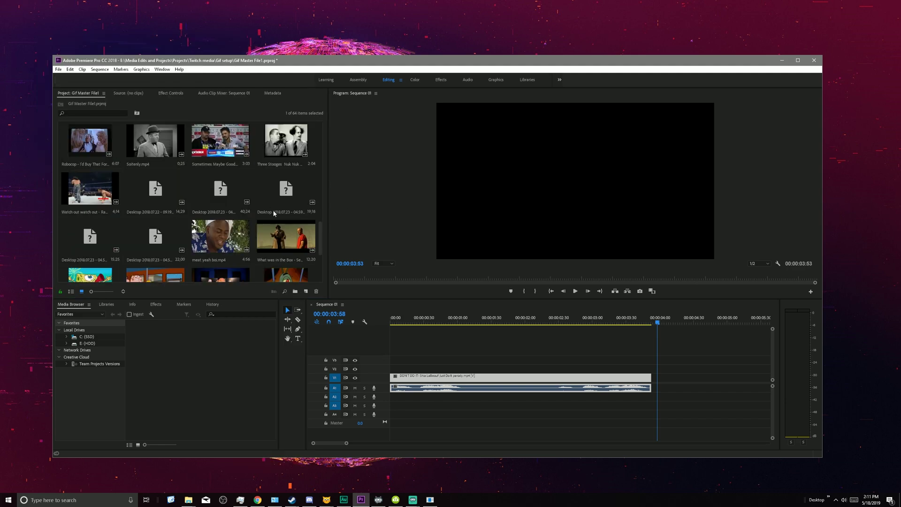
right_click(281, 256)
left_click(306, 249)
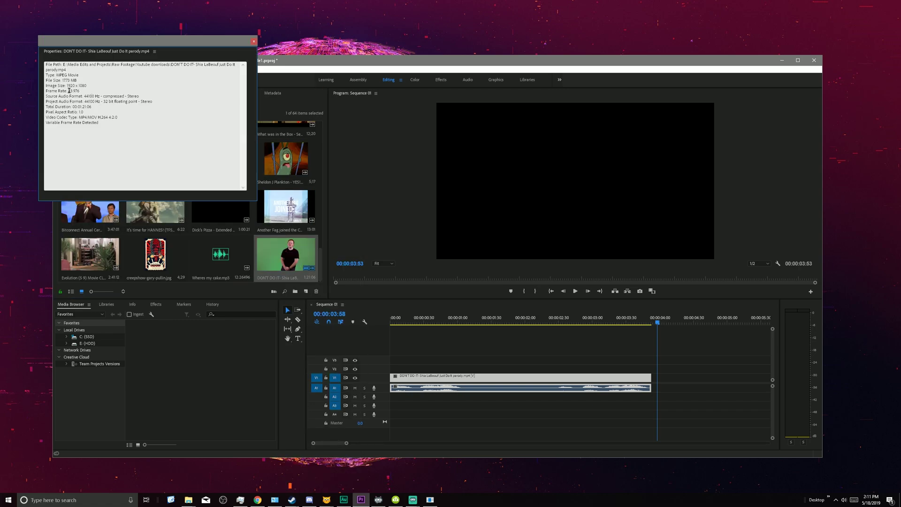
left_click_drag(69, 91, 80, 91)
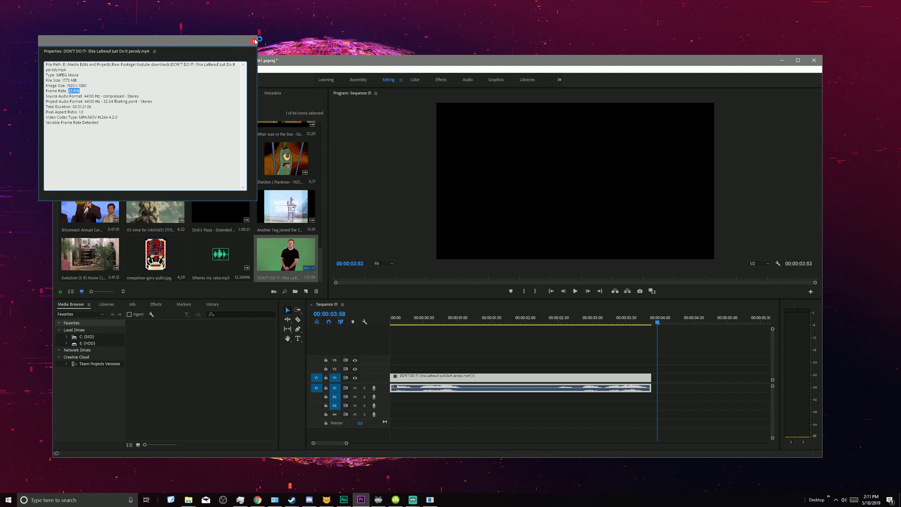
left_click(255, 40)
Set the timebase of Sequence 01 to 23.976 frames/second in its sequence settings.
scroll(244, 196, "up", 5)
scroll(244, 196, "up", 5)
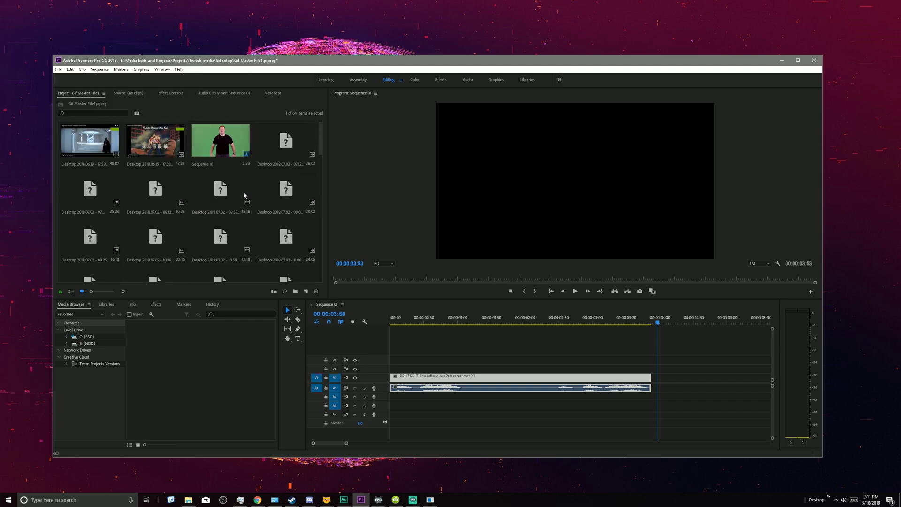
right_click(204, 135)
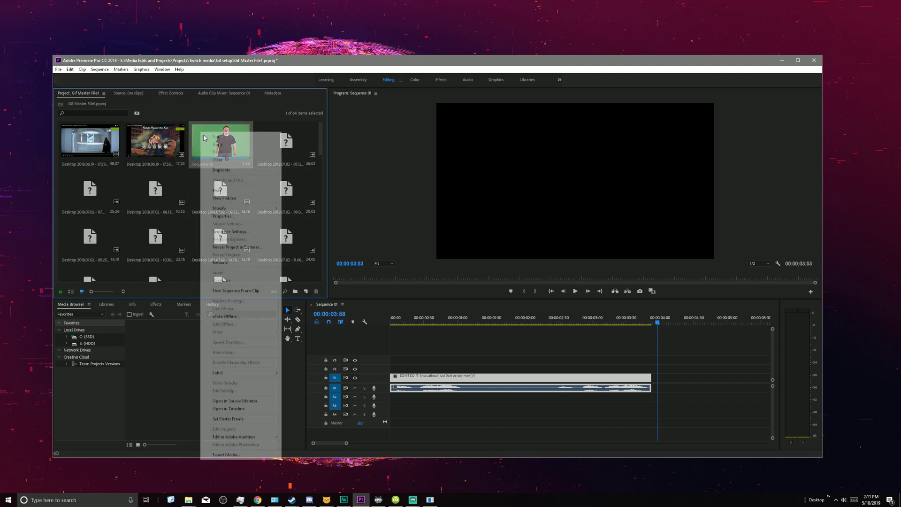
left_click(232, 231)
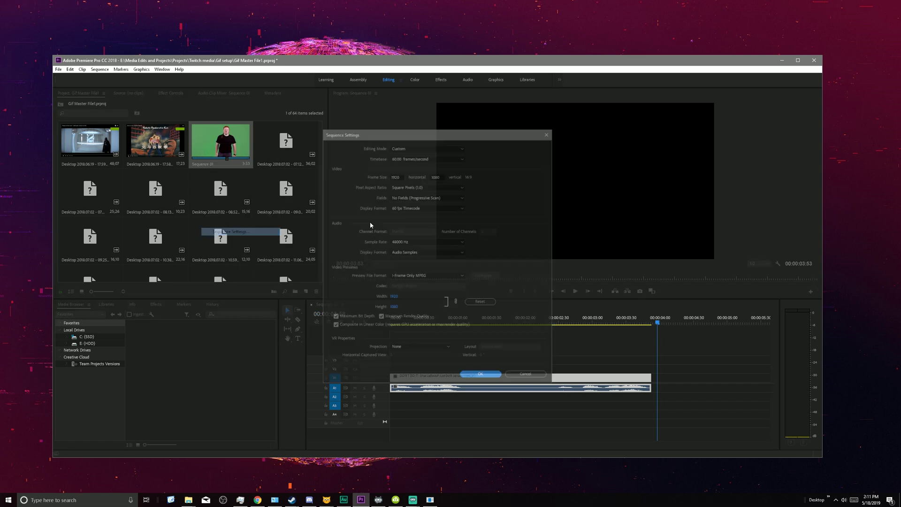
left_click(417, 158)
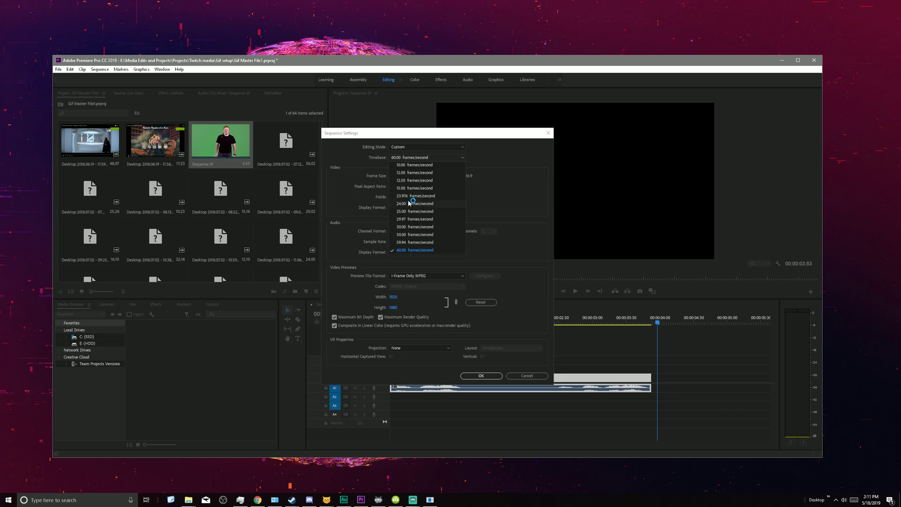
left_click(412, 197)
left_click(413, 197)
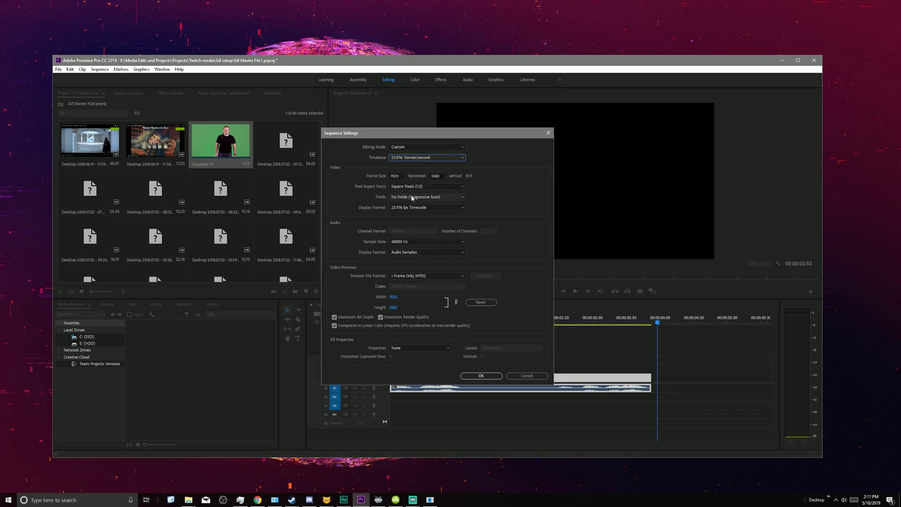
left_click(490, 376)
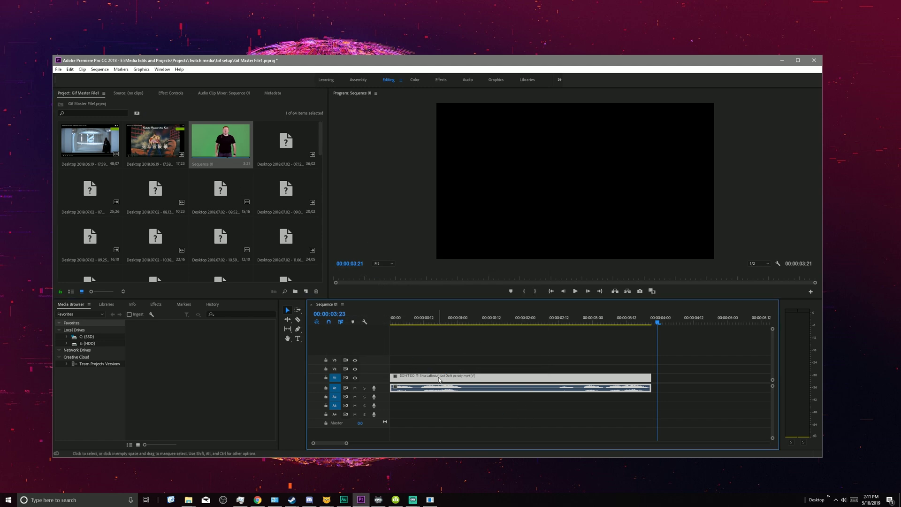
View the properties of the DON'T DO IT clip in the timeline and close them again.
right_click(456, 381)
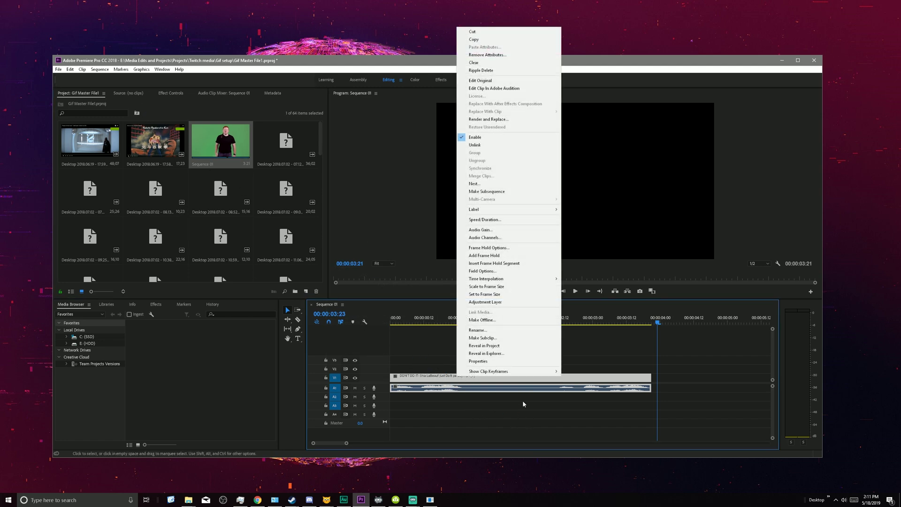
left_click(521, 361)
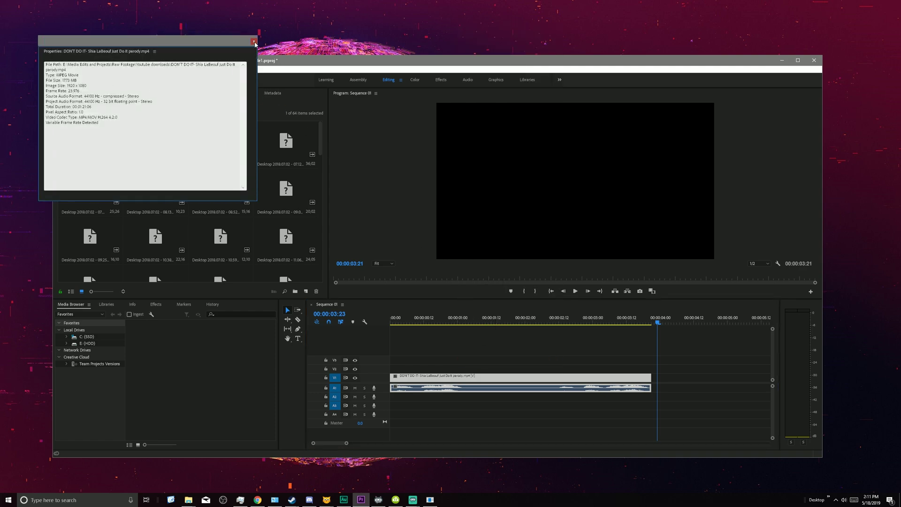
left_click(254, 43)
Start a media export of Sequence 01 with the source range Entire Sequence and the YouTube 1080p HD preset.
left_click(59, 69)
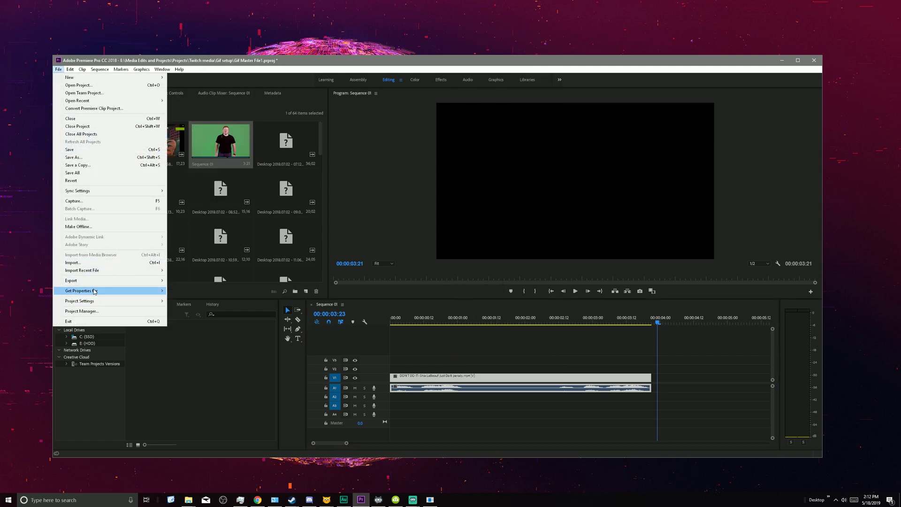
mouse_move(97, 281)
left_click(175, 282)
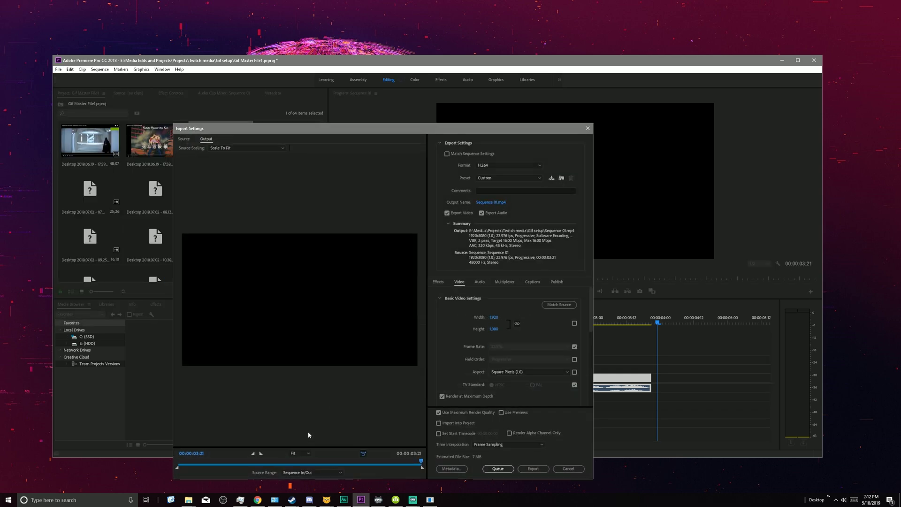
left_click(315, 472)
left_click(301, 443)
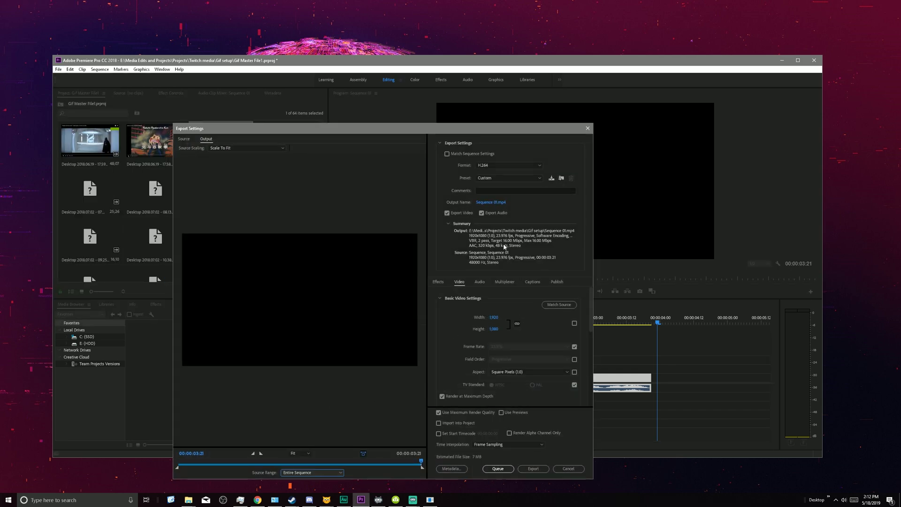
left_click(490, 178)
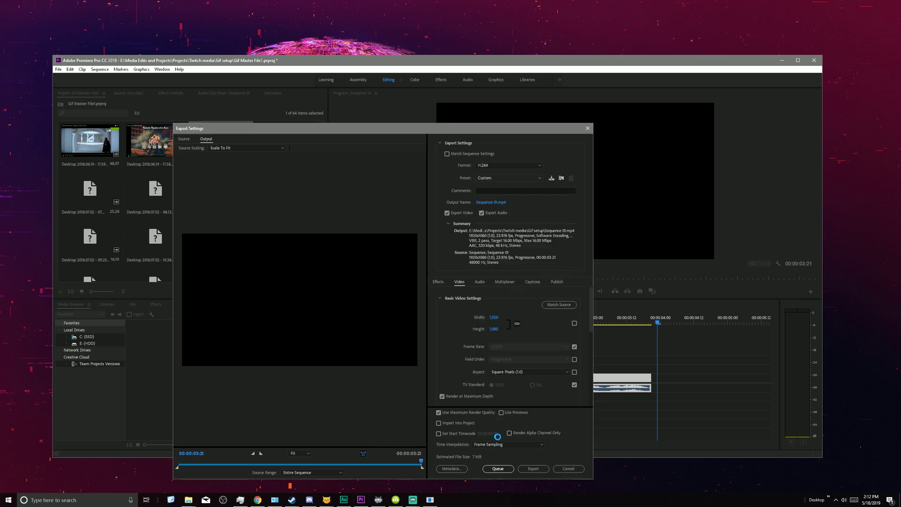
left_click(499, 435)
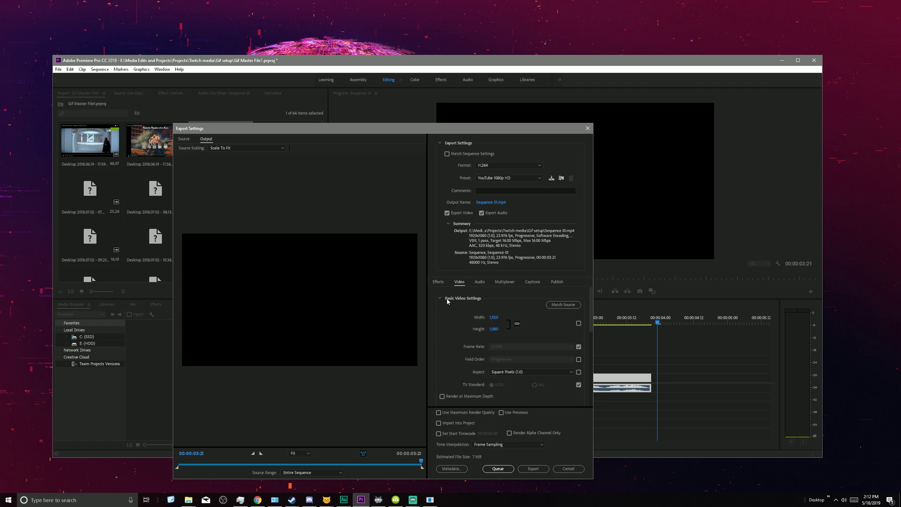
Name the export output "dont do it" in the Gif setup folder, agreeing to replace the existing file.
left_click(490, 203)
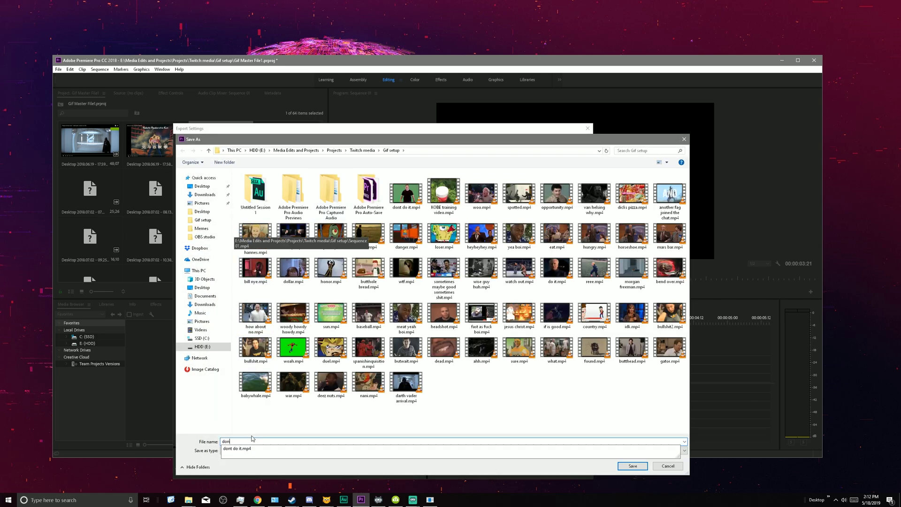
type("t do it")
key("Return")
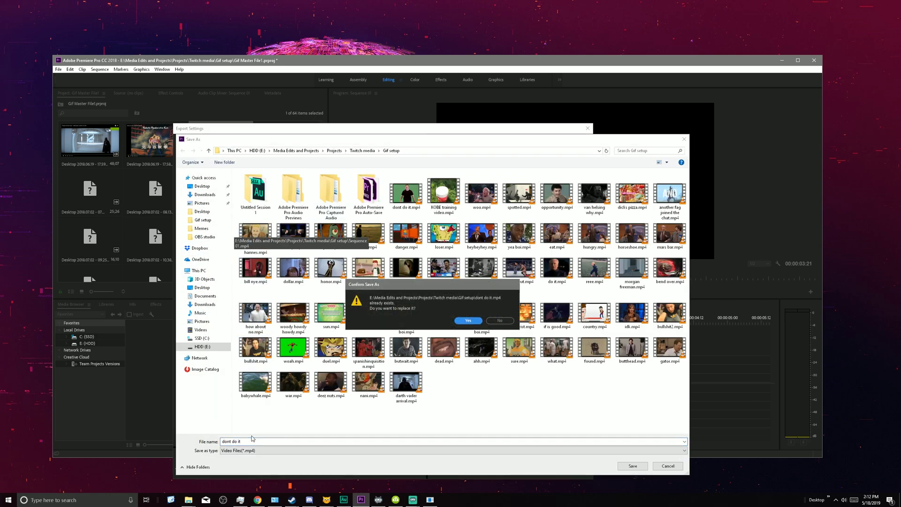
key("Return")
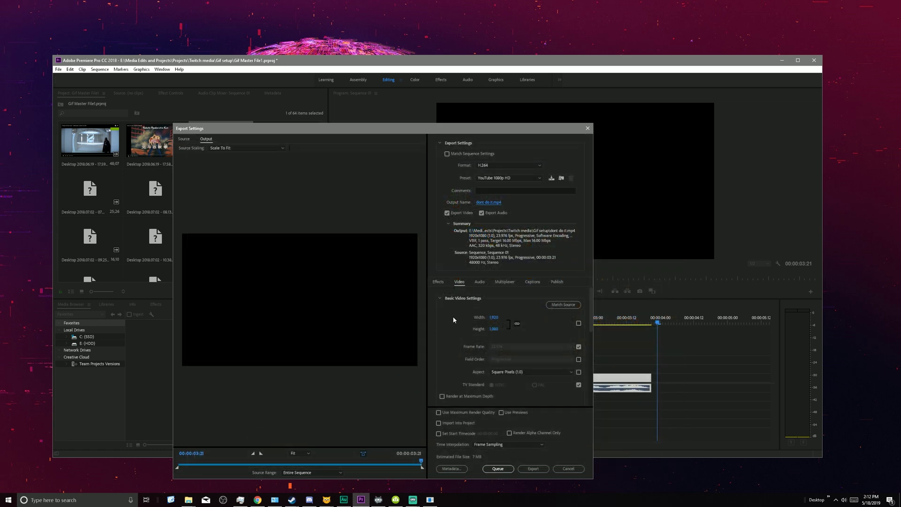
Enable Render at Maximum Depth and Use Maximum Render Quality, keeping the source range at Entire Sequence.
scroll(453, 318, "down", 3)
left_click(443, 325)
left_click(438, 413)
left_click(308, 473)
left_click(308, 474)
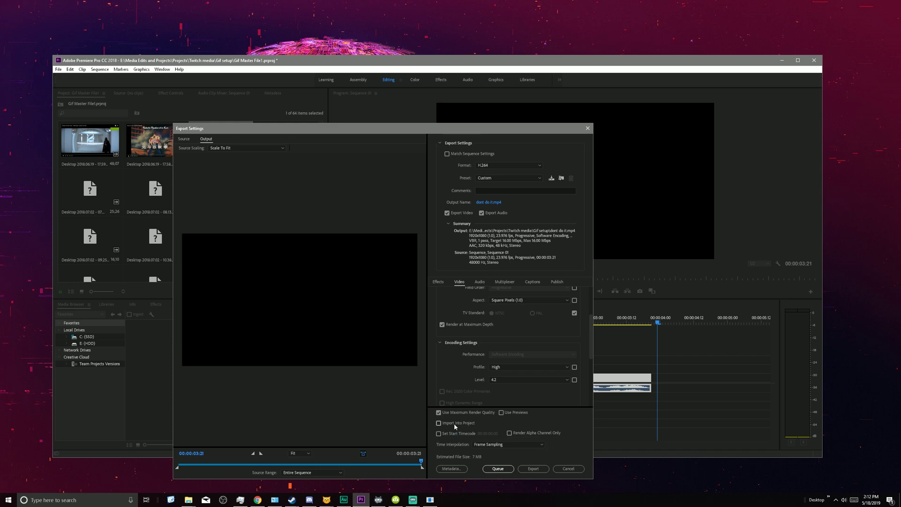
Set the bitrate encoding to VBR, 2 pass and export the video, replacing the existing dont do it.mp4.
scroll(447, 385, "down", 3)
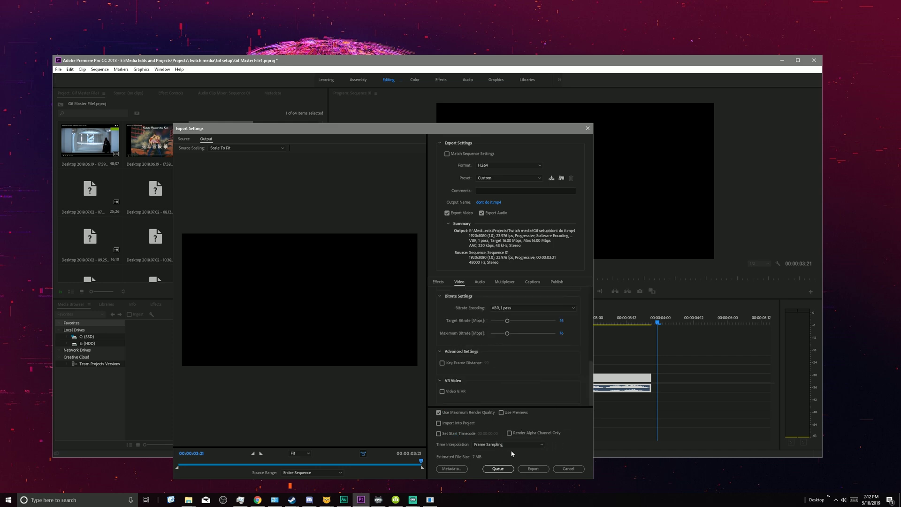
left_click(535, 309)
left_click(511, 322)
left_click(533, 469)
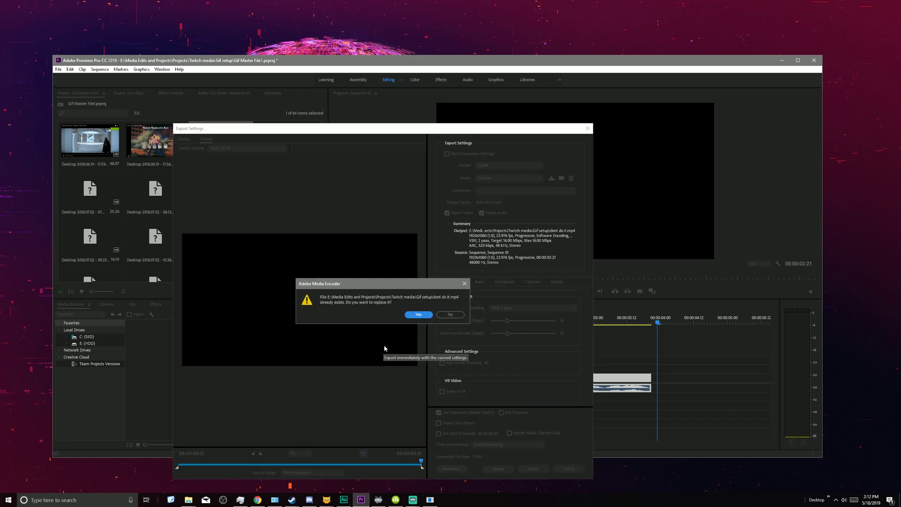
left_click(419, 315)
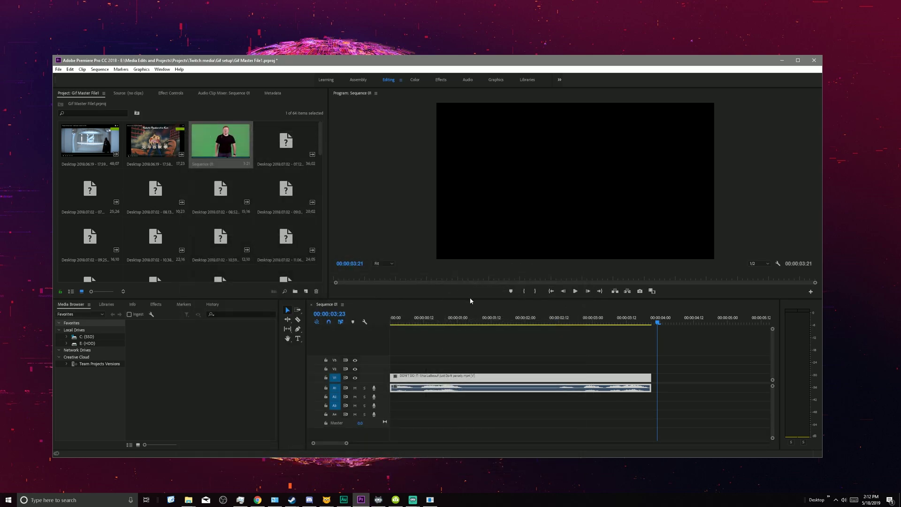
Switch to Adobe Audition and import dont do it.mp4 from the Gif setup folder.
left_click(782, 59)
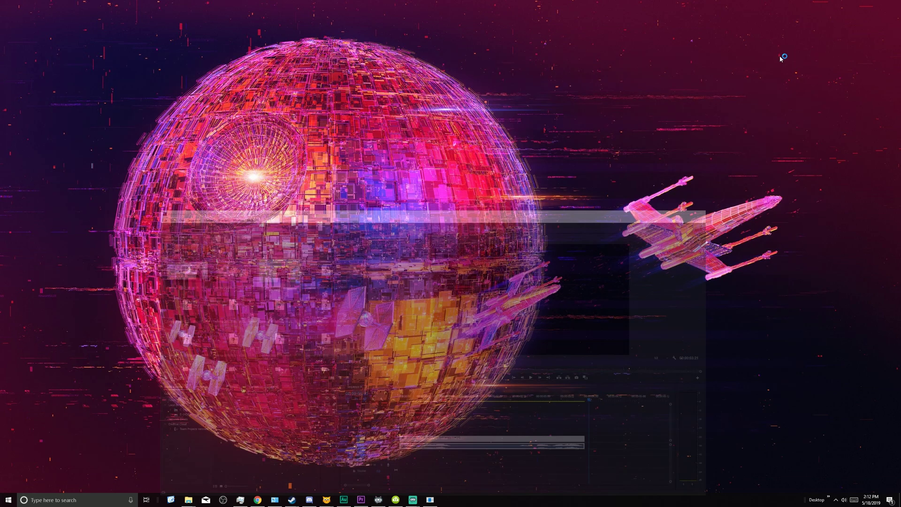
left_click(342, 501)
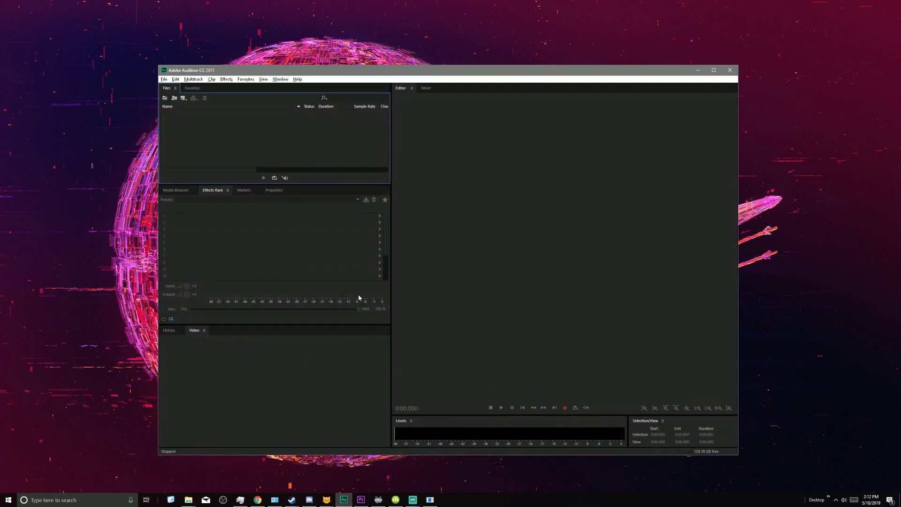
right_click(260, 127)
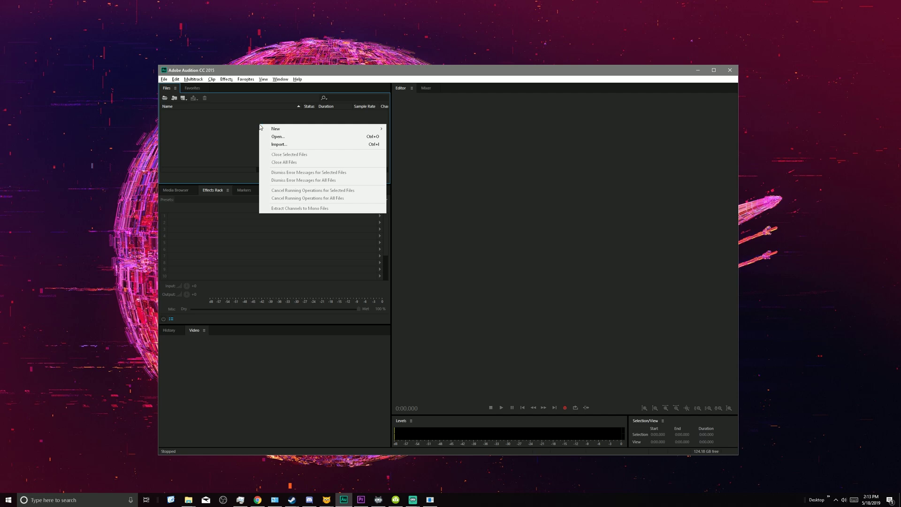
left_click(288, 144)
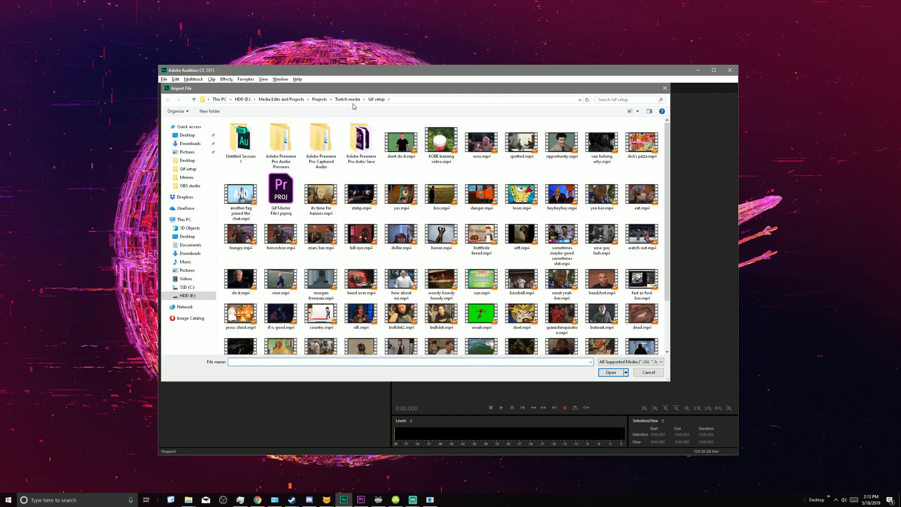
left_click(399, 142)
left_click(609, 373)
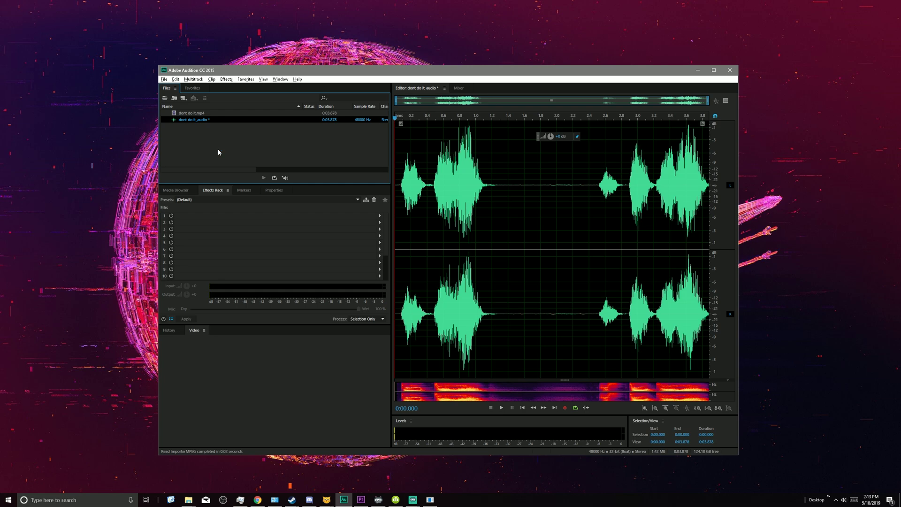
Copy the whole waveform of the dont do it audio into a new audio file.
key("ctrl+a")
right_click(465, 176)
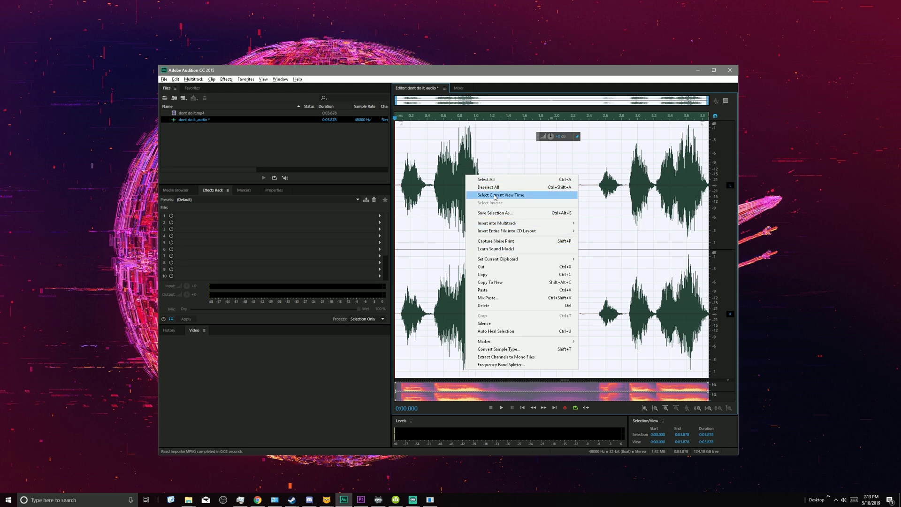
left_click(500, 282)
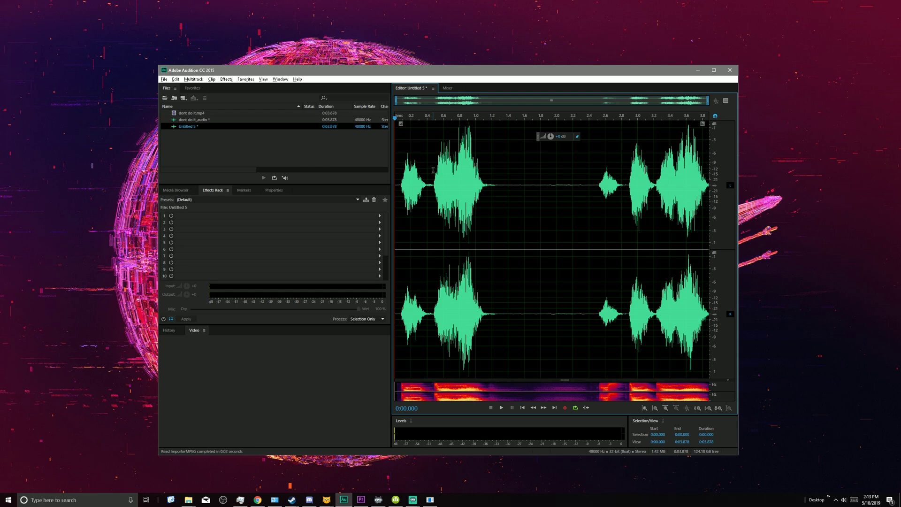
Select the new file's whole waveform and lower its volume in two passes, playing it back to judge the loudness.
double_click(400, 175)
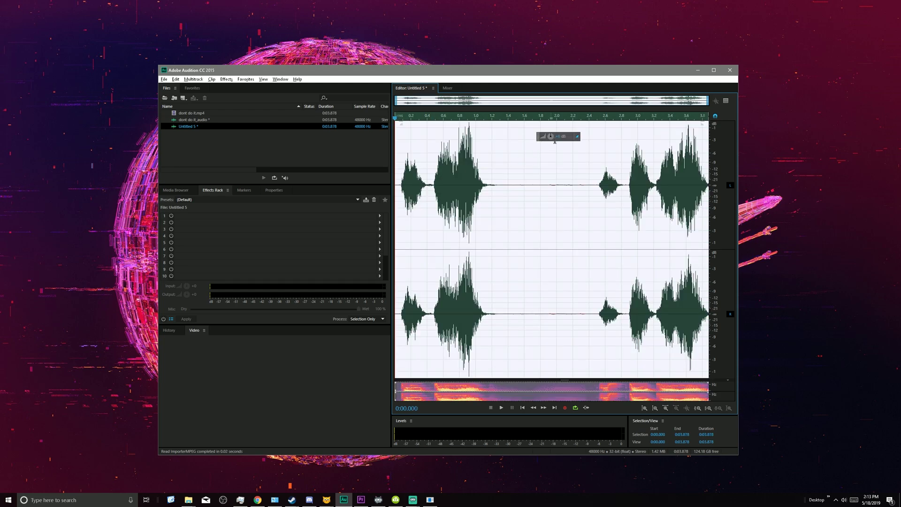
left_click_drag(551, 136, 543, 140)
key("space")
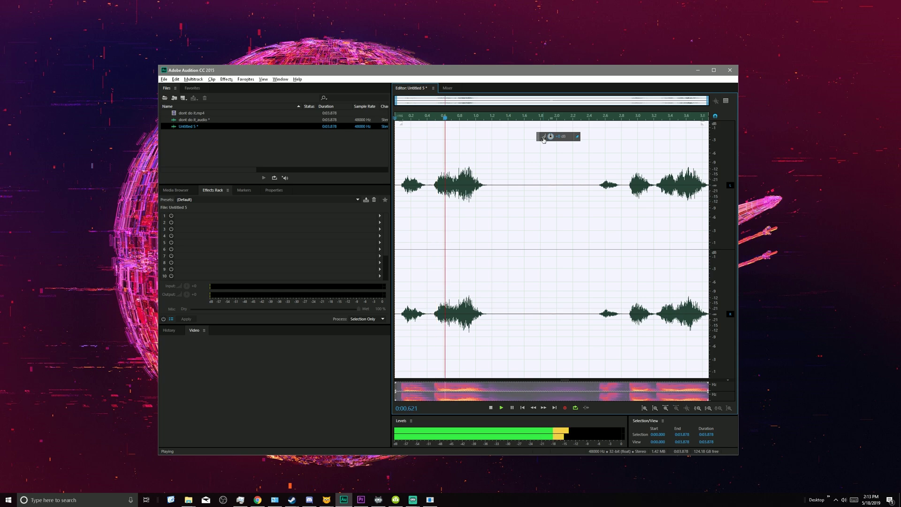
key("space")
left_click_drag(551, 138, 550, 139)
key("space")
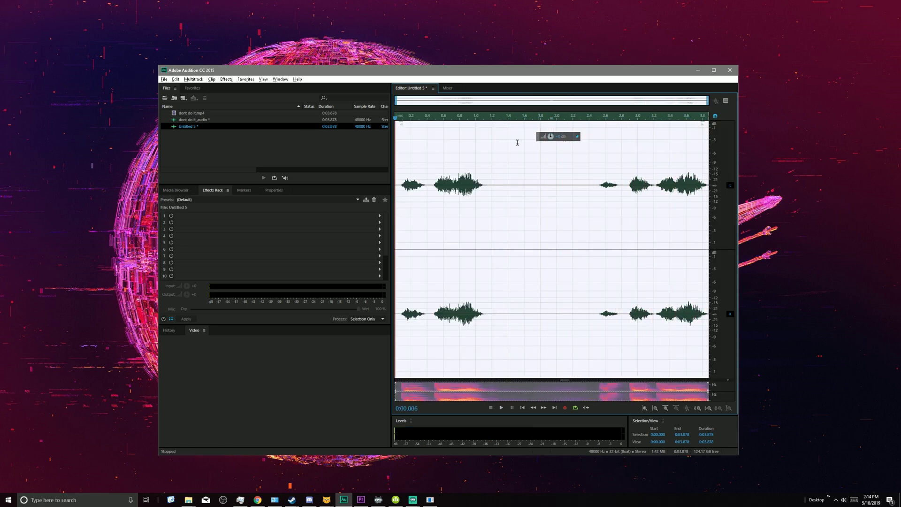
Start saving the new audio file under a new name and browse to the Projects folder as its location.
left_click(164, 80)
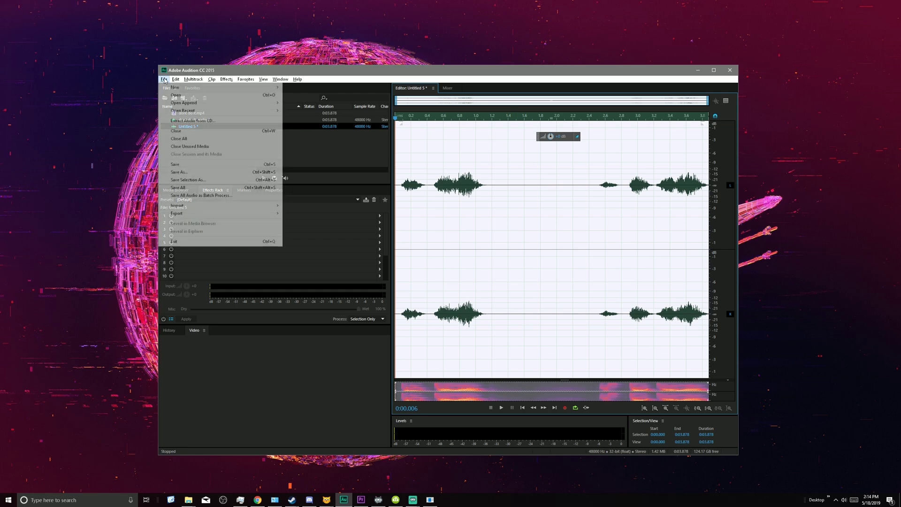
left_click(189, 172)
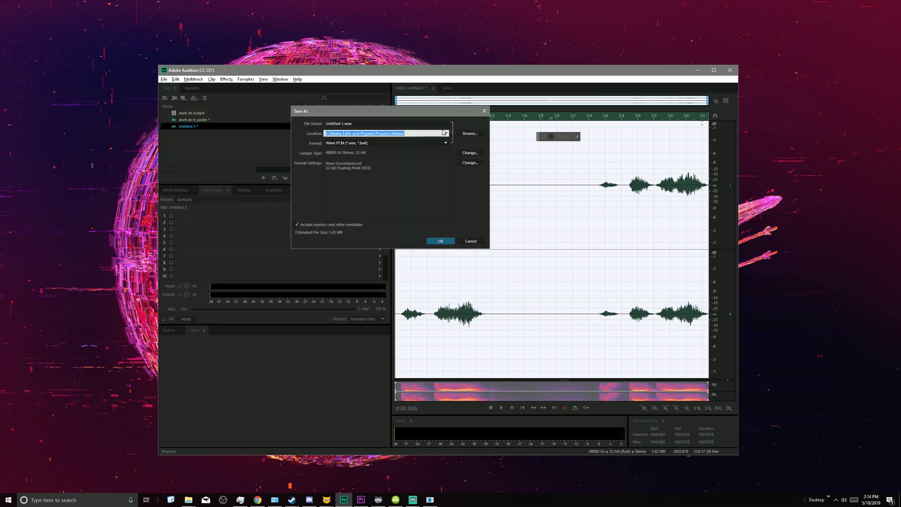
left_click(470, 133)
left_click(319, 100)
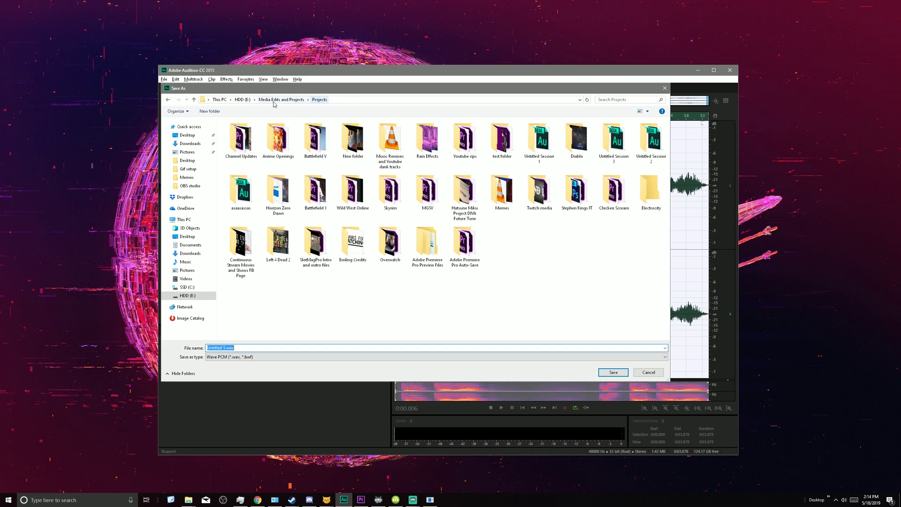
left_click(282, 100)
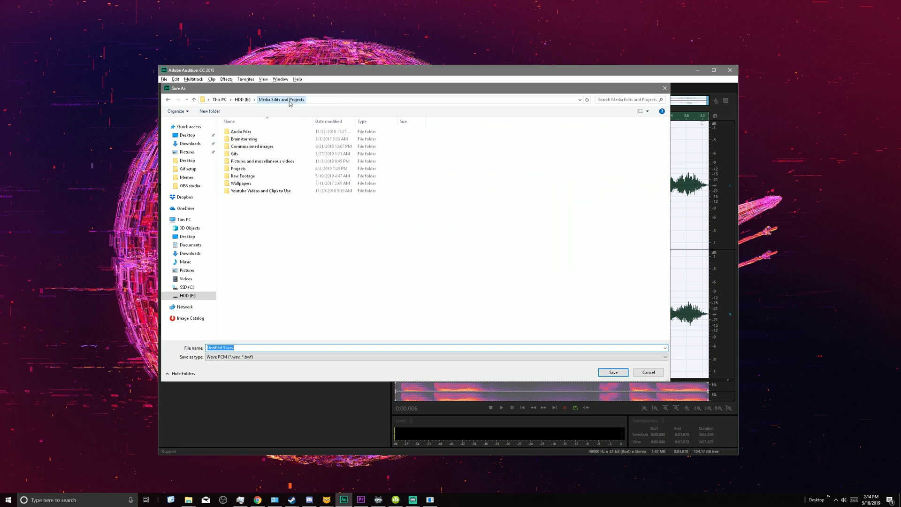
double_click(263, 161)
scroll(564, 235, "down", 4)
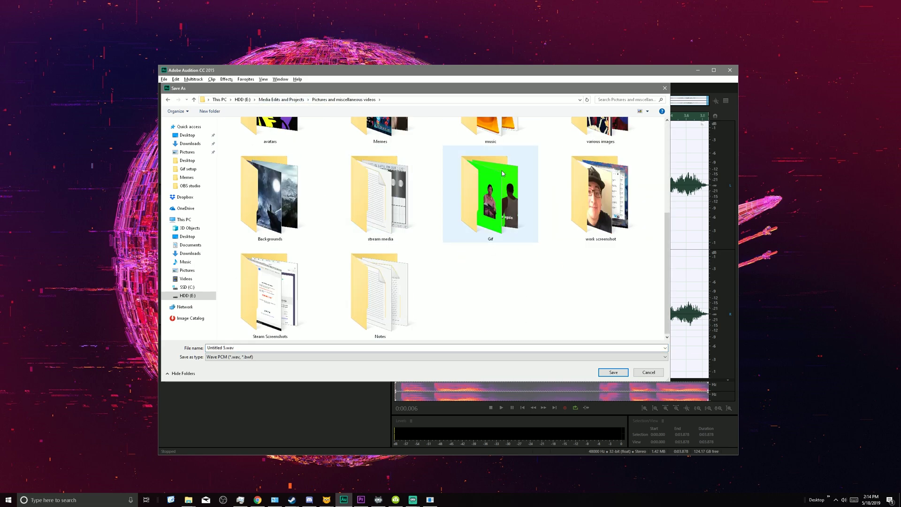
scroll(601, 188, "up", 2)
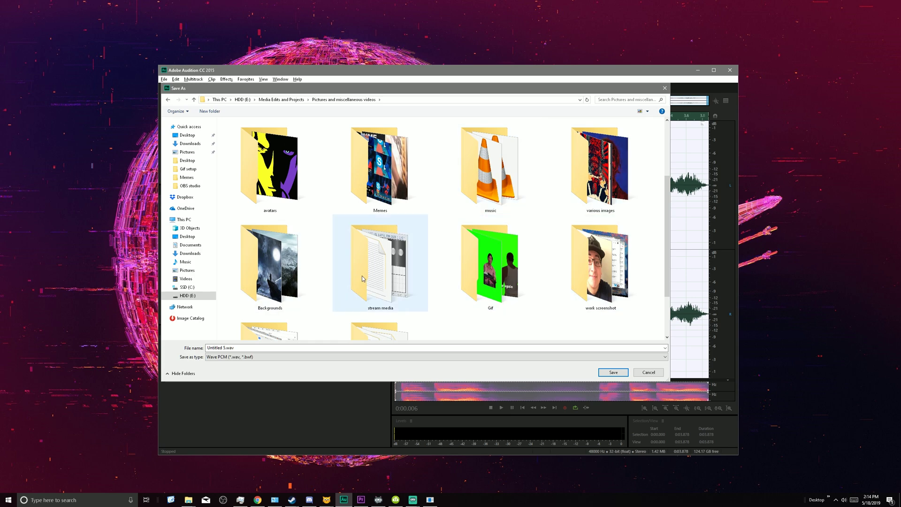
scroll(350, 278, "down", 2)
double_click(378, 212)
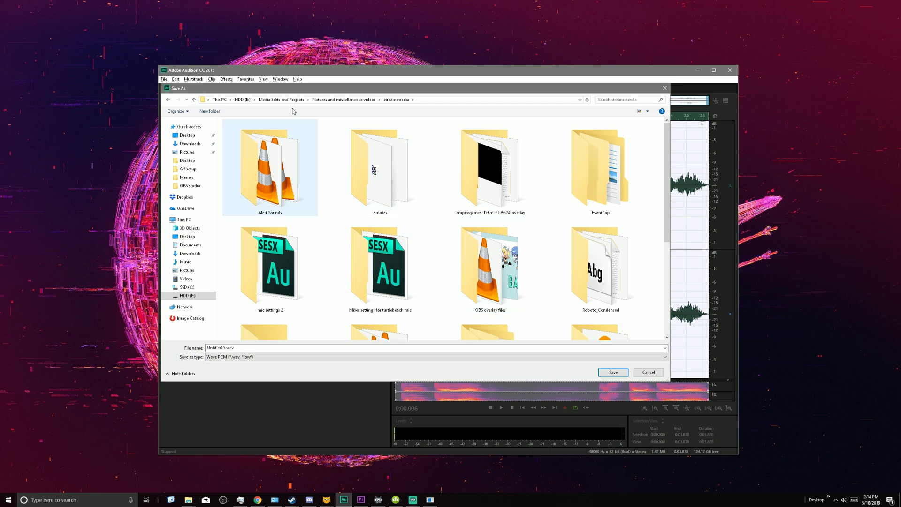
left_click(281, 99)
double_click(238, 170)
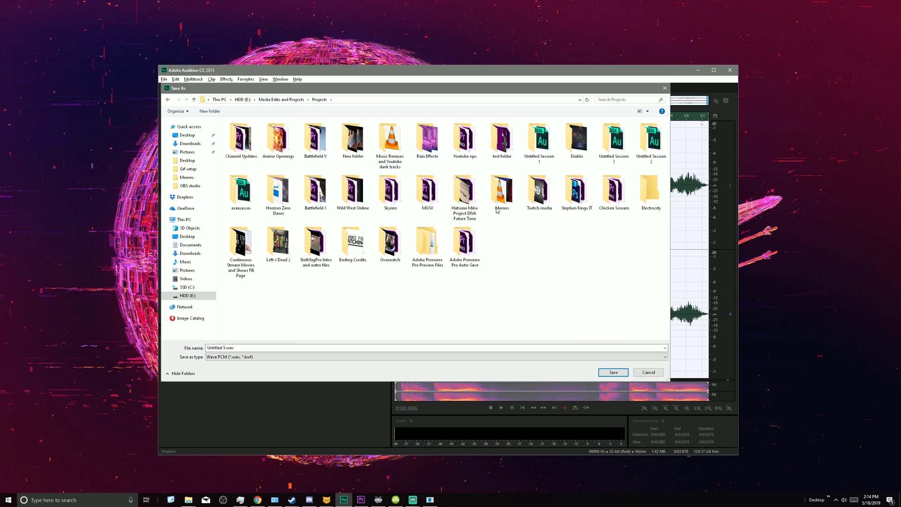
Choose the Sound effects folder inside Twitch media as the save location and MP3 Audio as the file type.
double_click(540, 193)
double_click(441, 149)
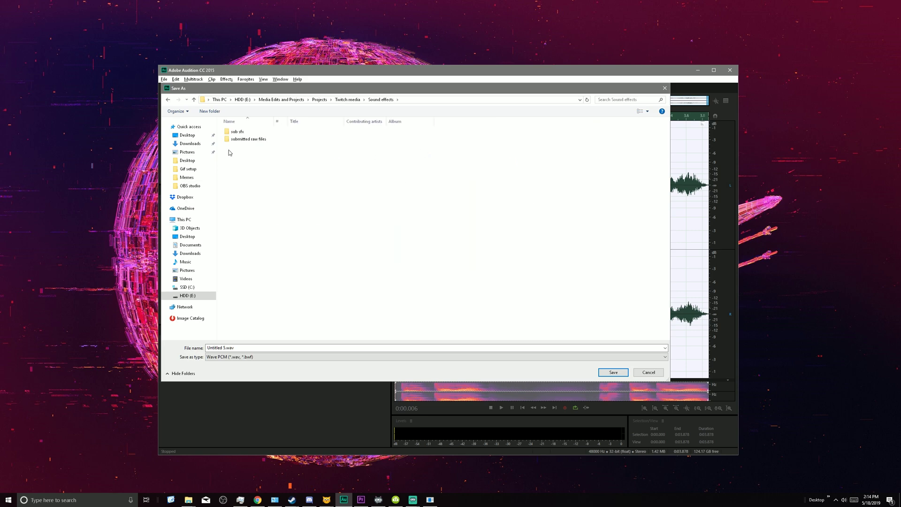
left_click(274, 358)
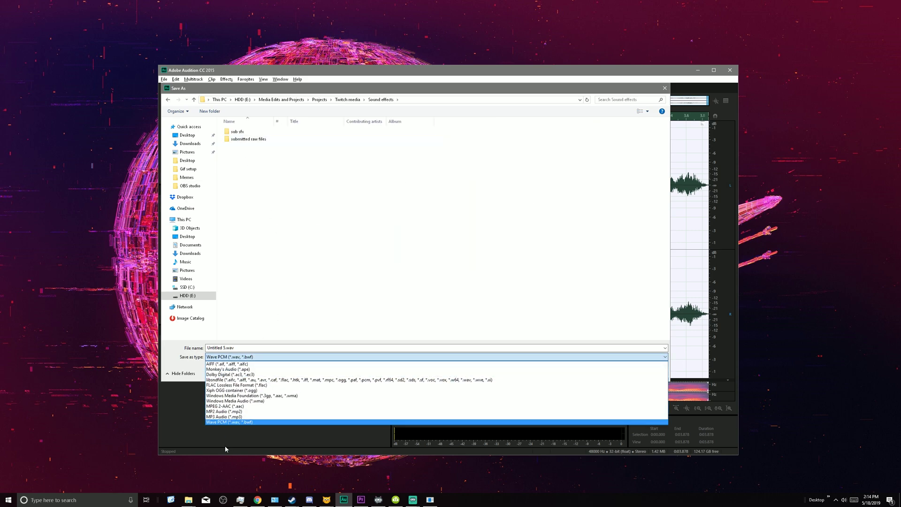
left_click(237, 416)
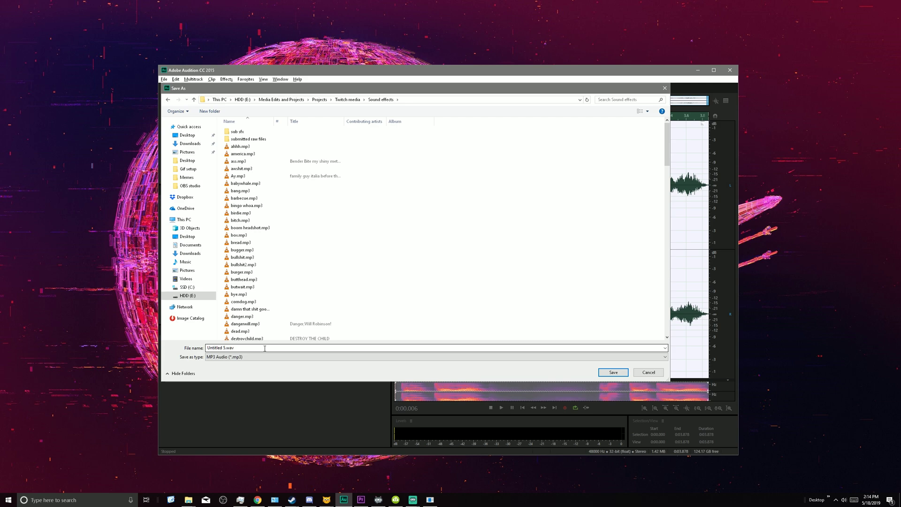
Name the audio file dont and save it as an MP3.
left_click(267, 347)
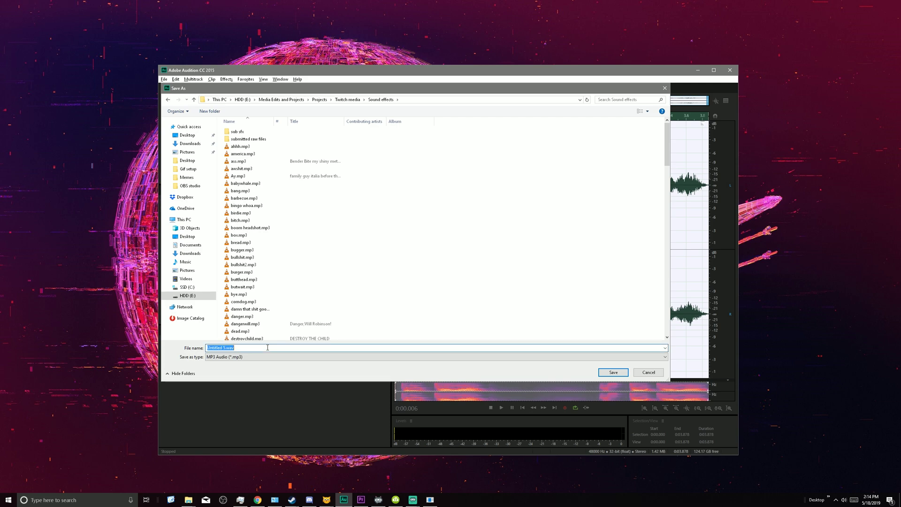
type("d")
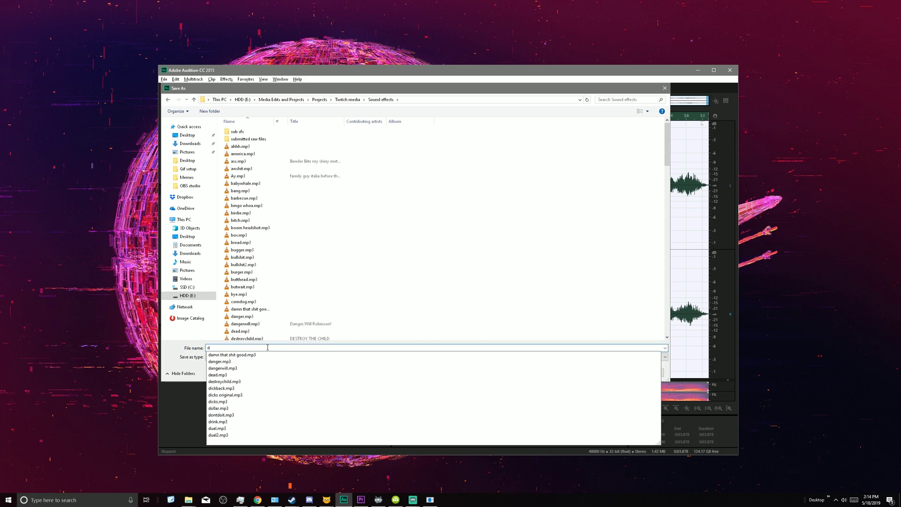
type("ont")
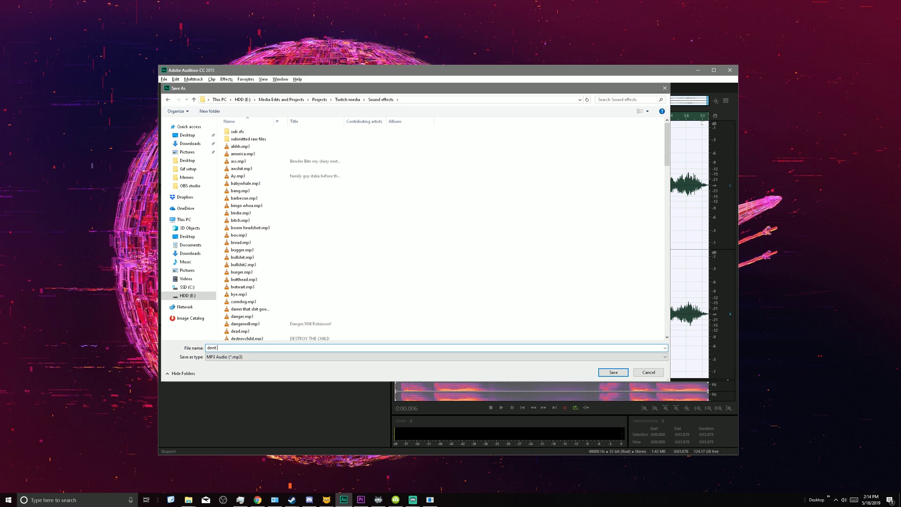
key("BackSpace")
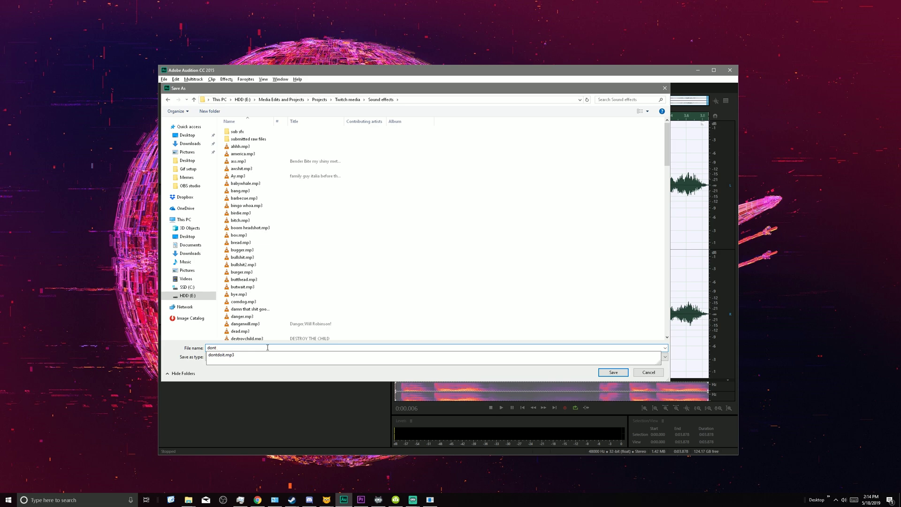
key("Return")
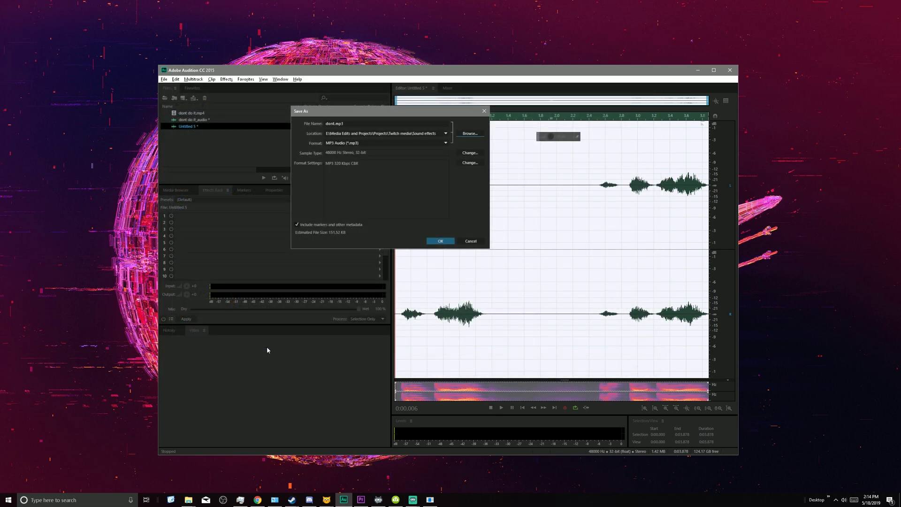
left_click(440, 241)
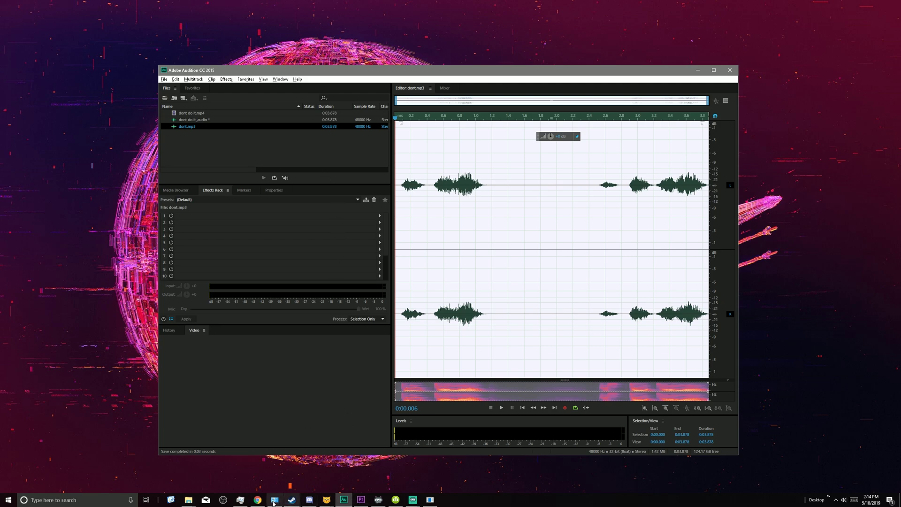
Switch to the GIPHY site in Chrome and open its upload page.
left_click(258, 499)
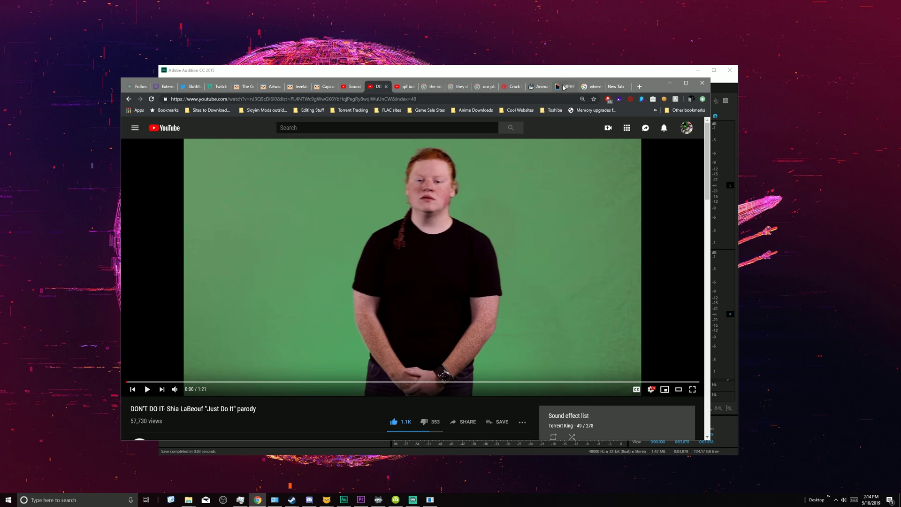
left_click(565, 87)
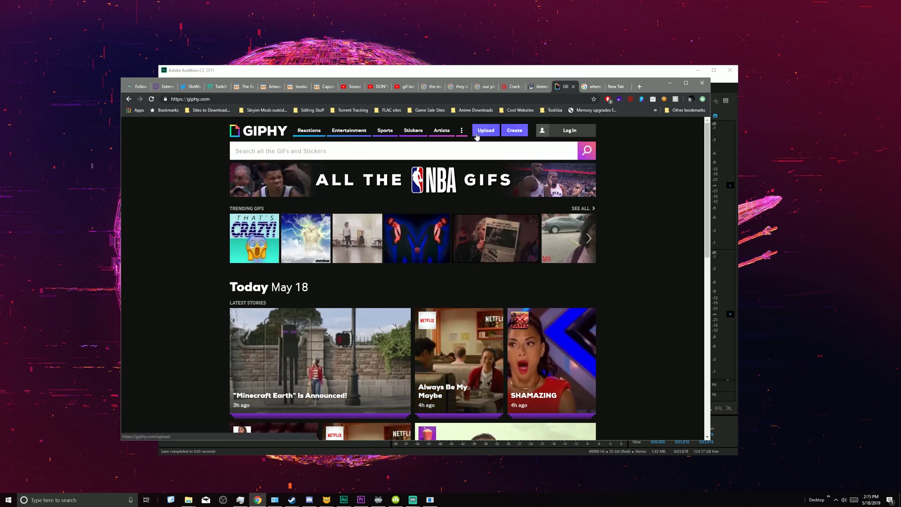
left_click(475, 135)
left_click(574, 86)
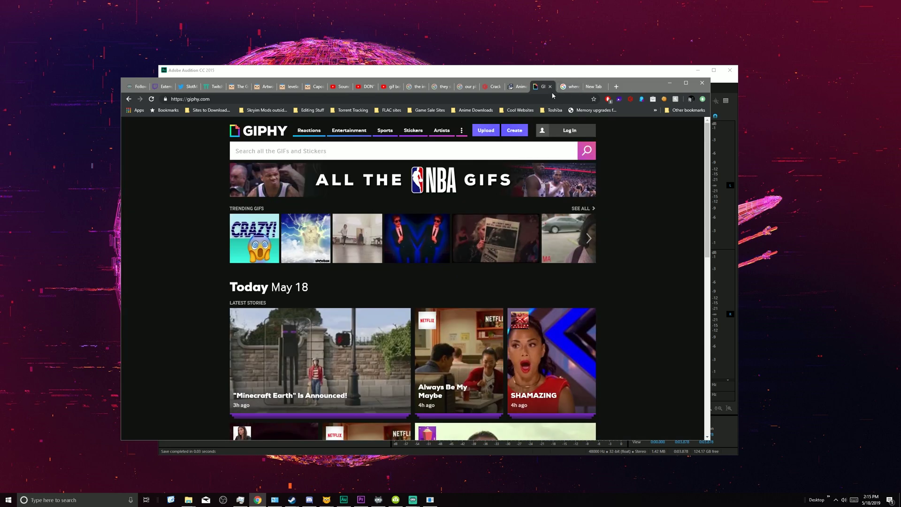
left_click(486, 130)
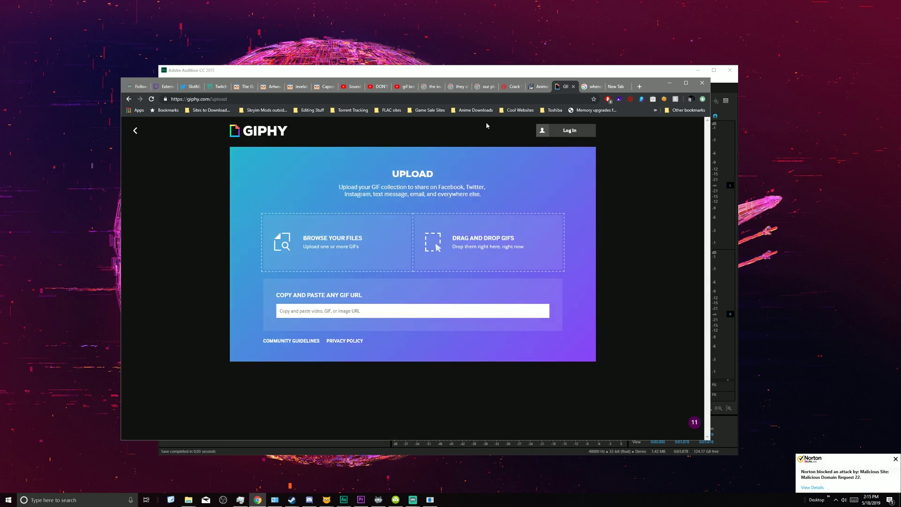
Browse for a file to upload, showing all file types, and open the Projects folder in Media Edits and Projects.
left_click(350, 241)
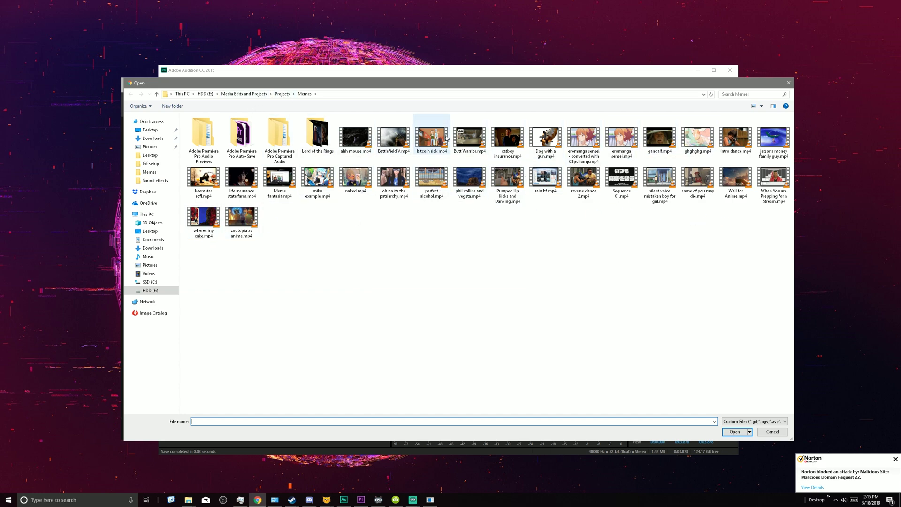
left_click(755, 421)
left_click(746, 432)
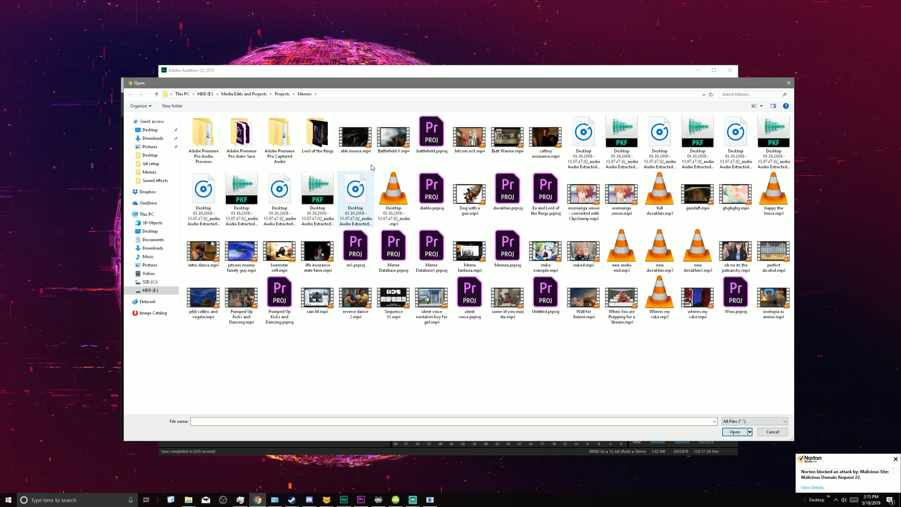
left_click(248, 94)
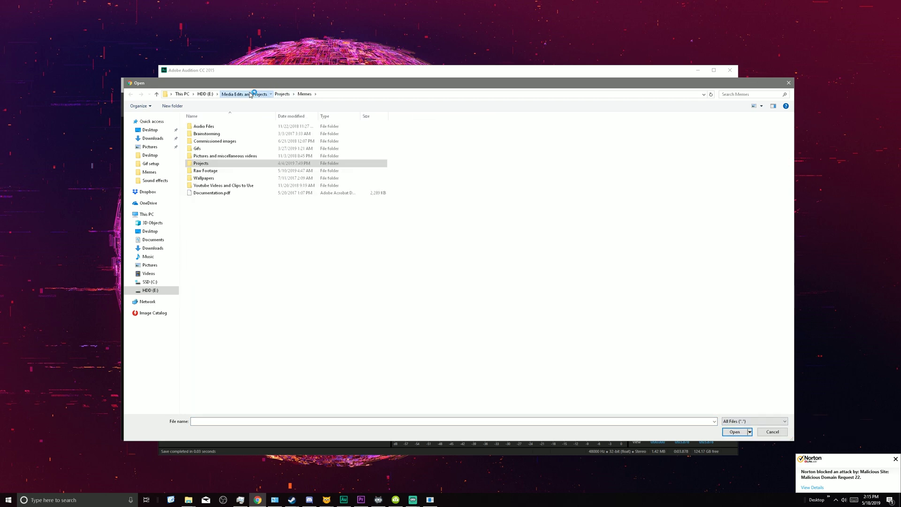
double_click(202, 164)
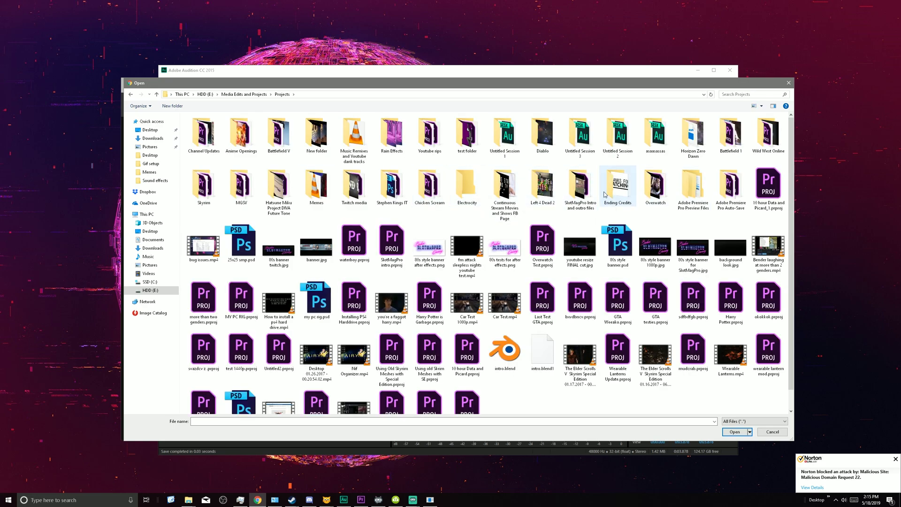
Check in Premiere Pro's export settings which folder the sequence is exported to, then return to the file selection in Chrome.
left_click(361, 500)
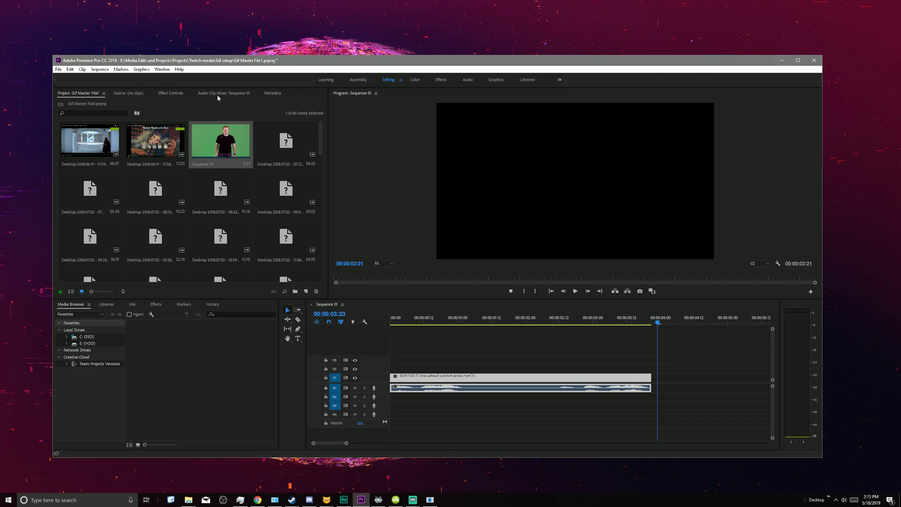
left_click(58, 69)
mouse_move(80, 281)
left_click(183, 280)
left_click(502, 203)
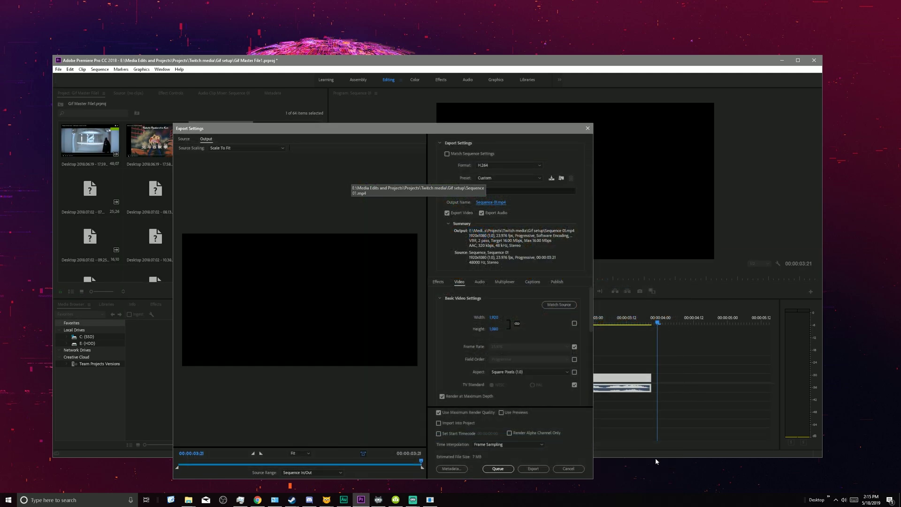
left_click(588, 128)
left_click(782, 60)
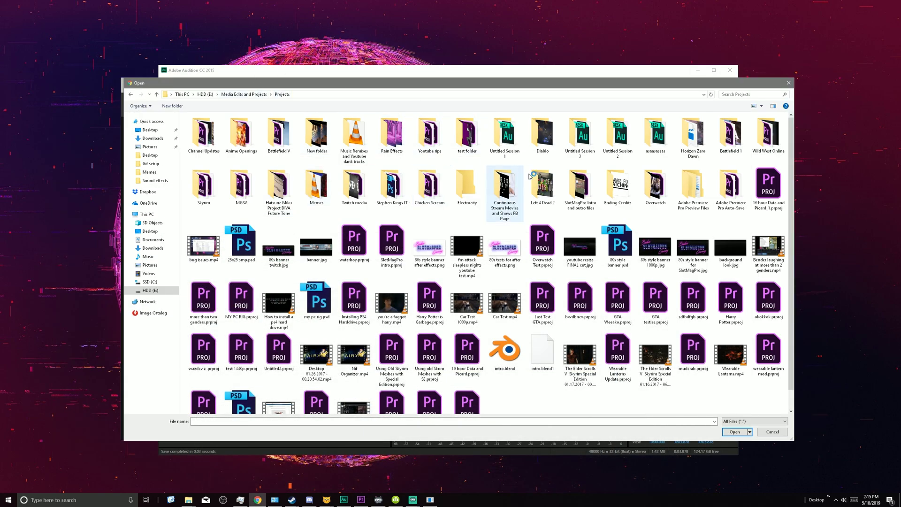
Select dont do it.mp4 from the Gif setup folder in Twitch media and upload it to GIPHY.
double_click(347, 188)
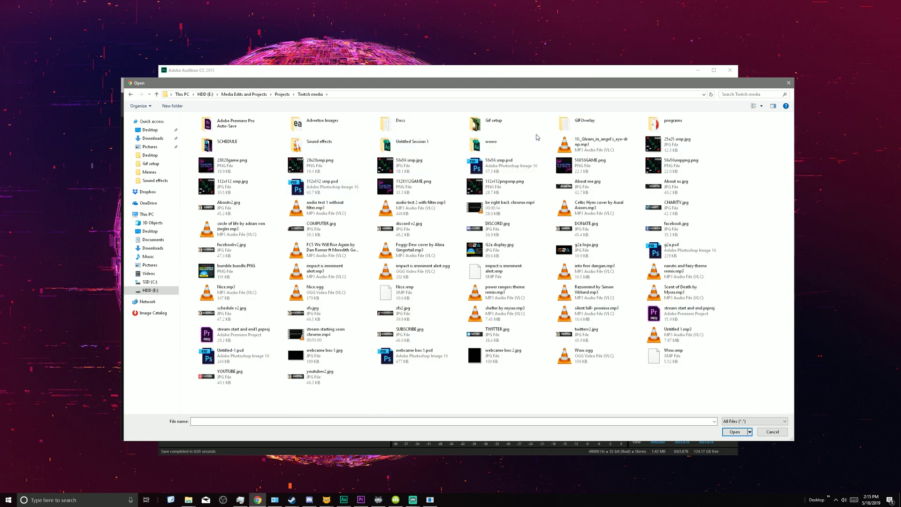
double_click(483, 130)
left_click(355, 137)
left_click(738, 432)
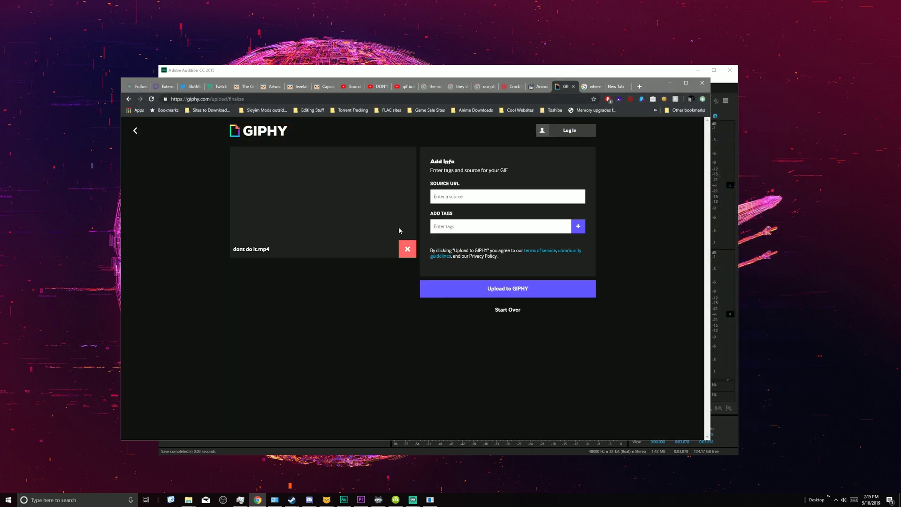
left_click(486, 289)
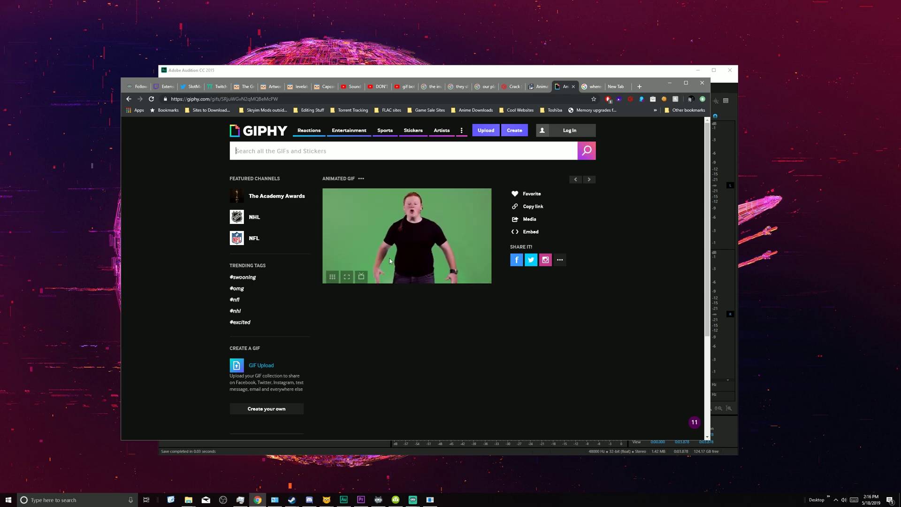
Save the uploaded GIPHY animation as dont in the Gif folder of Pictures and miscellaneous videos, in GIF format.
right_click(411, 238)
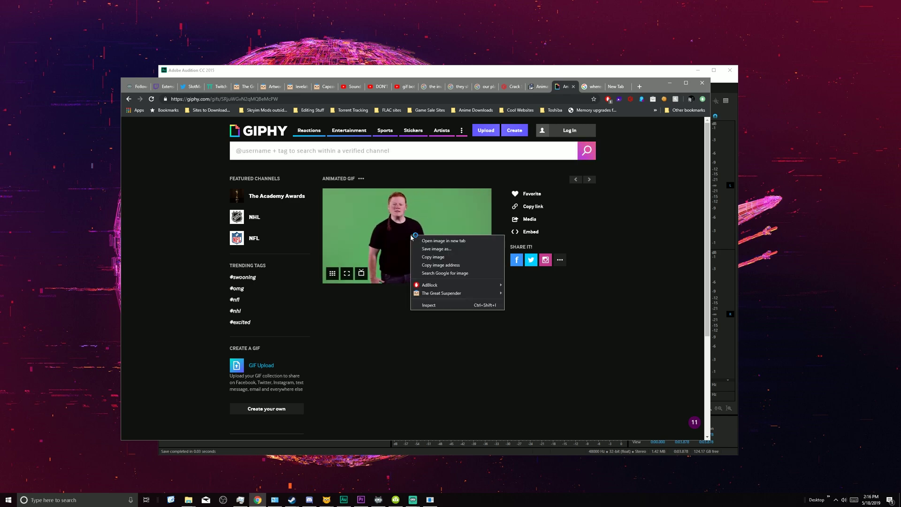
left_click(437, 253)
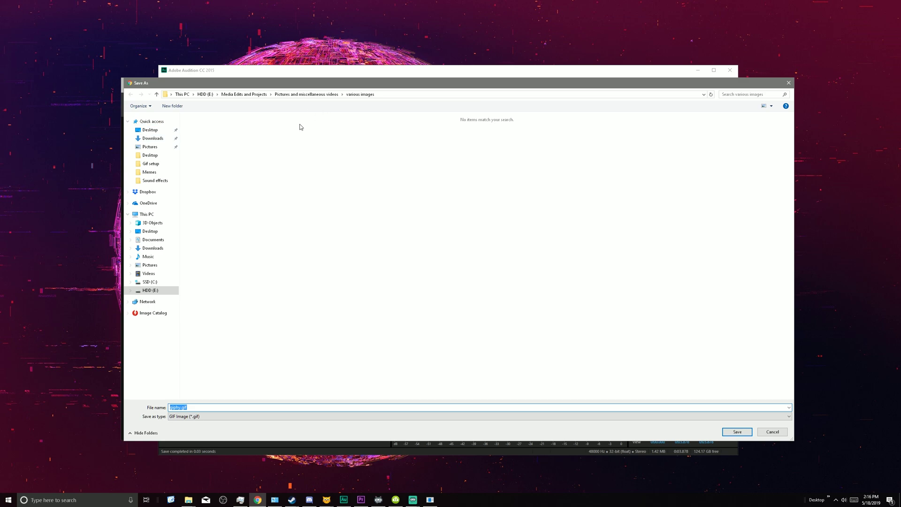
left_click(300, 95)
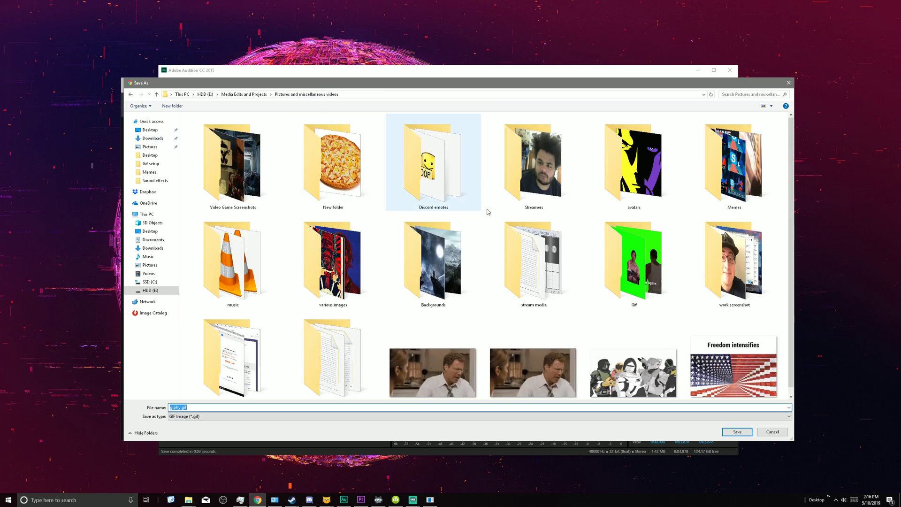
double_click(638, 283)
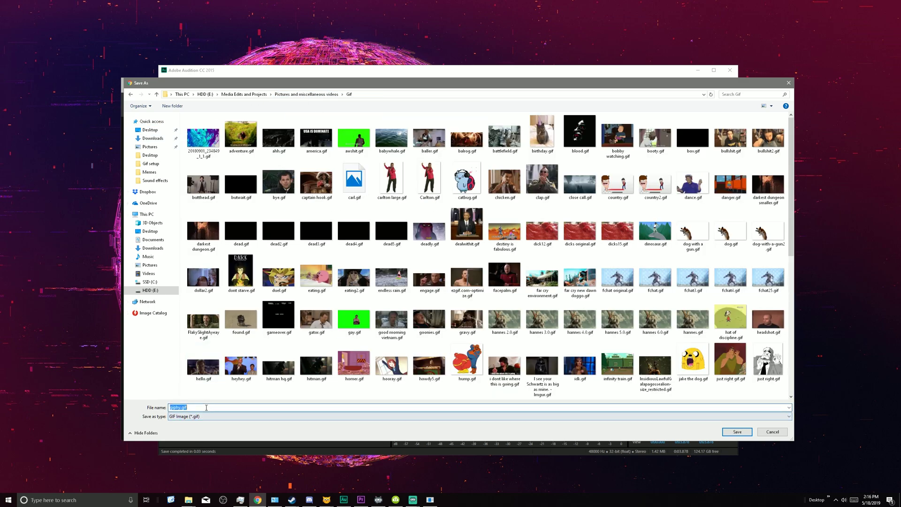
type("dont do")
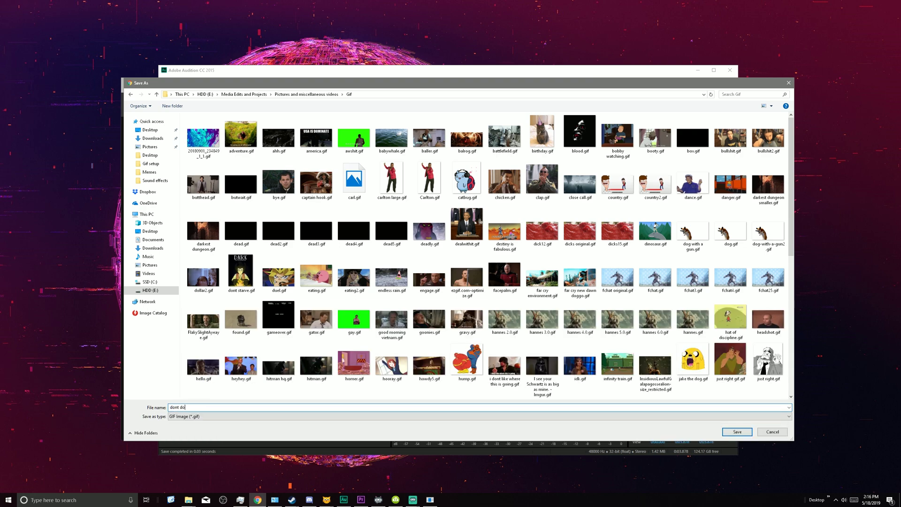
key("BackSpace")
key("BackSpace")
key("Return")
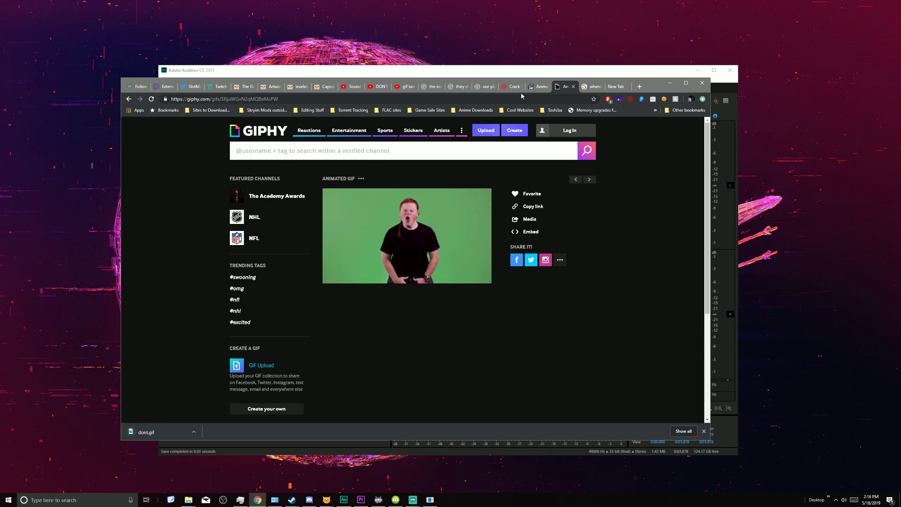
Look over the ezgif.com tools and examine the upload form and compression notes on its GIF optimizer page.
left_click(538, 90)
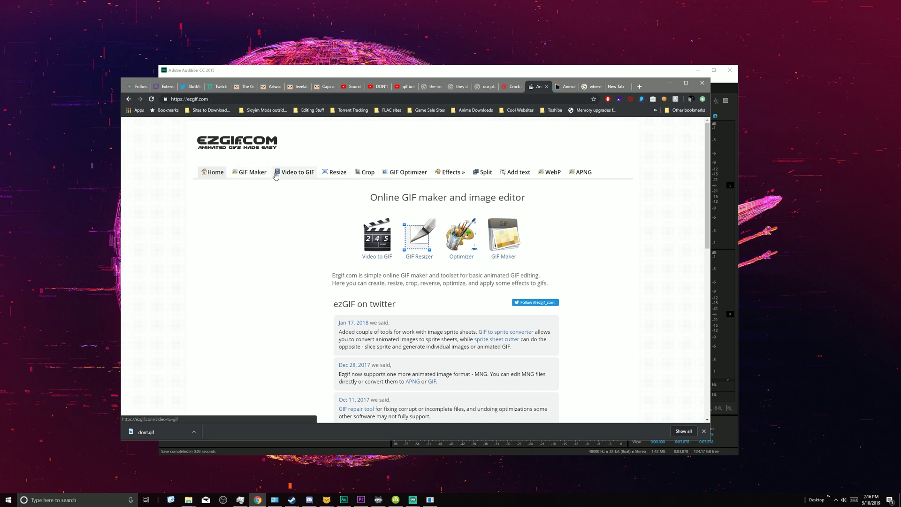
left_click(252, 173)
key("alt+Left")
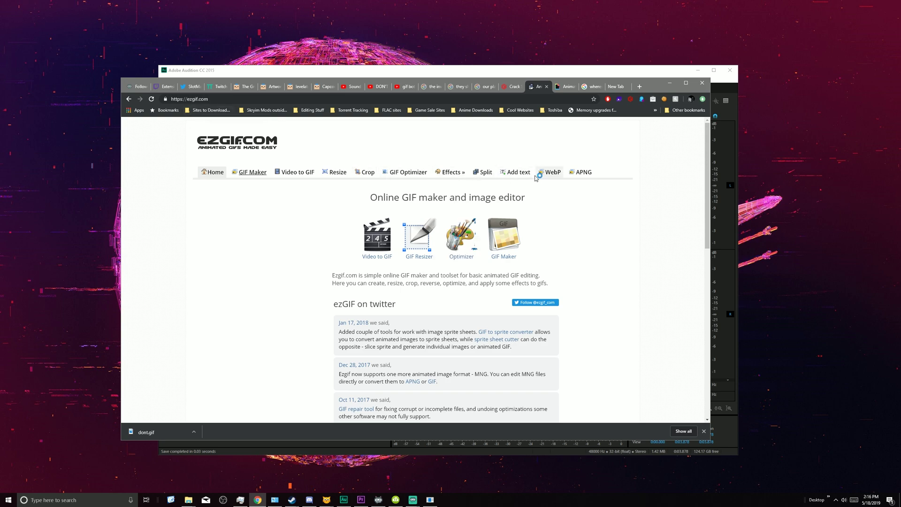
left_click(401, 172)
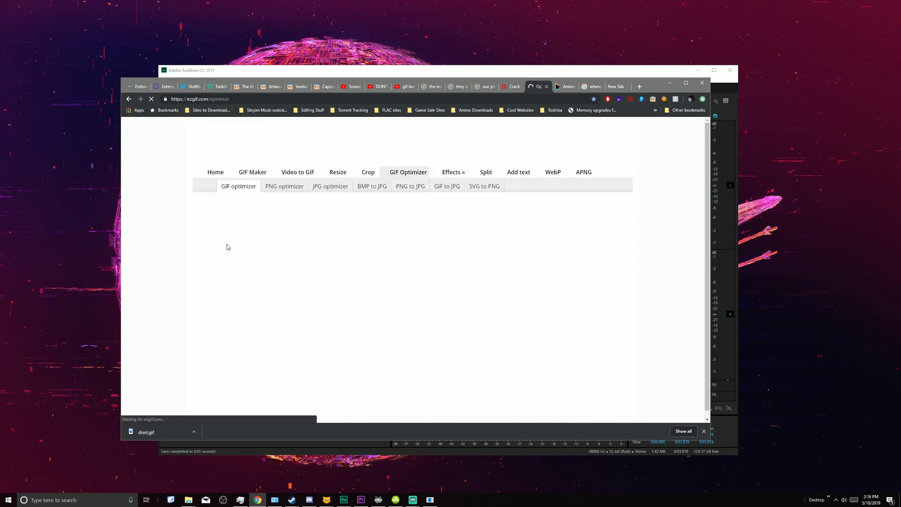
scroll(374, 263, "down", 3)
scroll(375, 263, "down", 2)
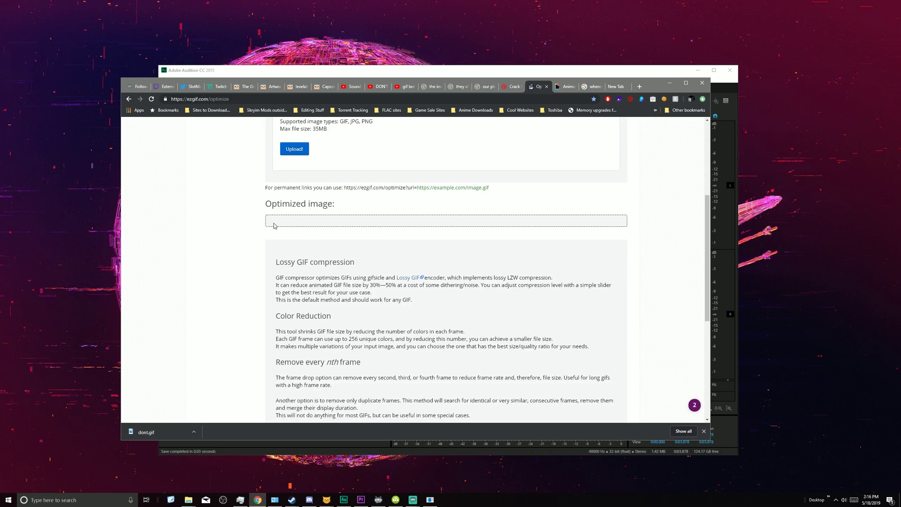
scroll(275, 225, "up", 5)
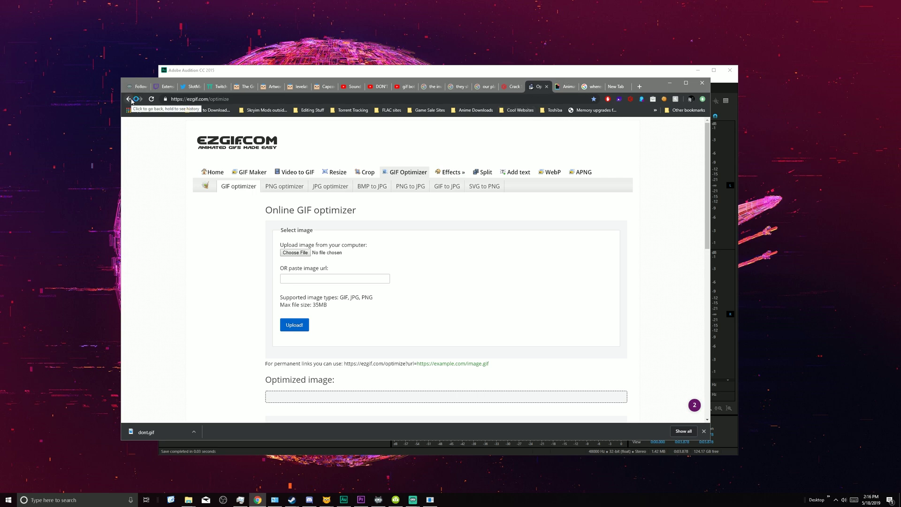
Show the empty new-tab page in Chrome, and minimize Chrome and Adobe Audition to clear the desktop.
left_click(617, 85)
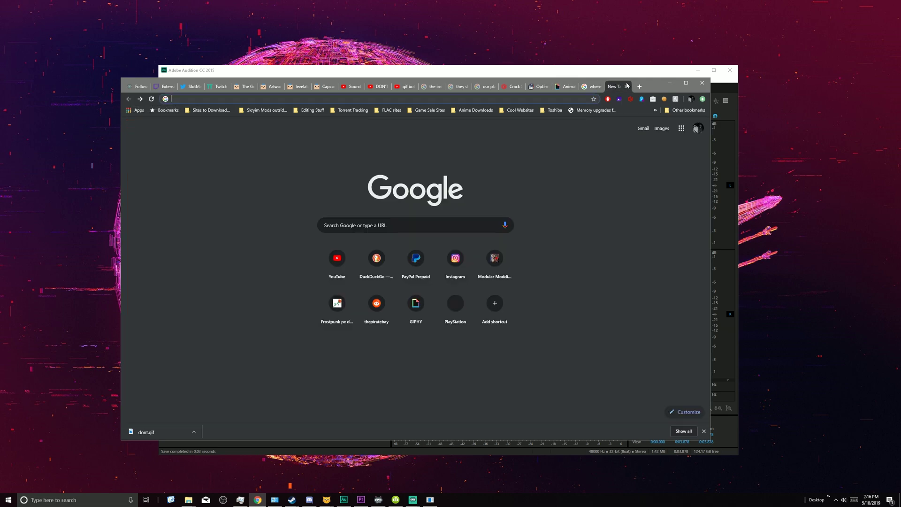
left_click(670, 83)
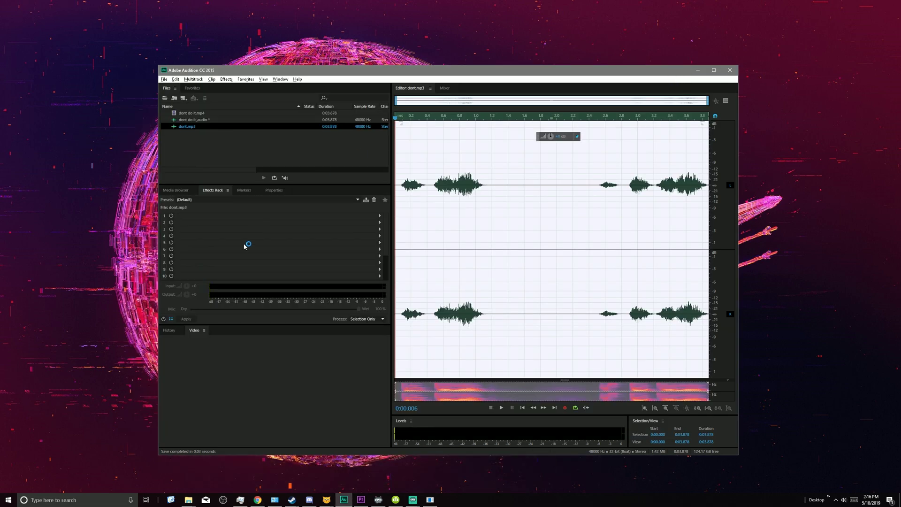
left_click(698, 70)
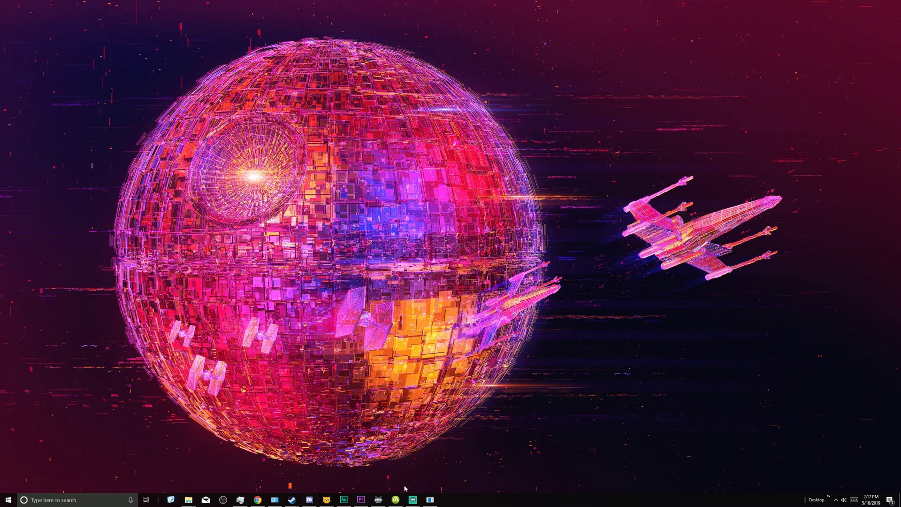
Switch to Streamlabs Chatbot, look at its console and open its list of sound files.
mouse_move(326, 499)
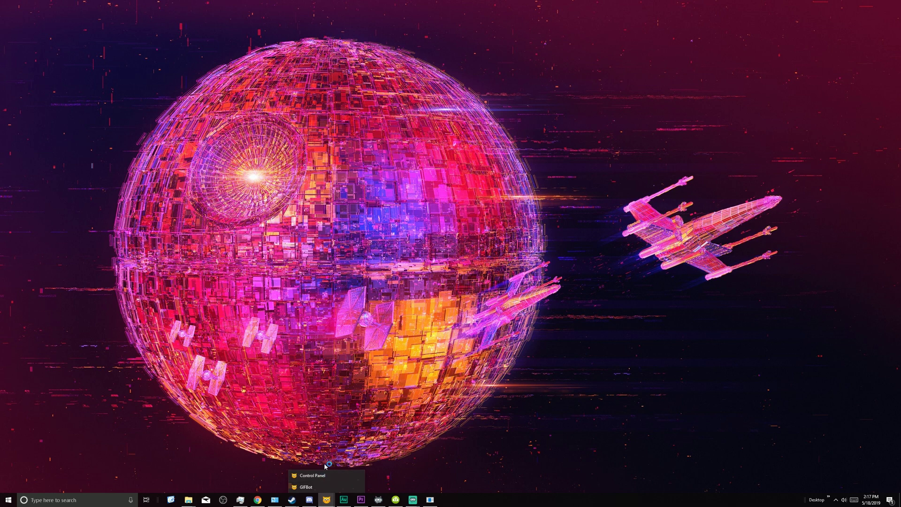
left_click(378, 499)
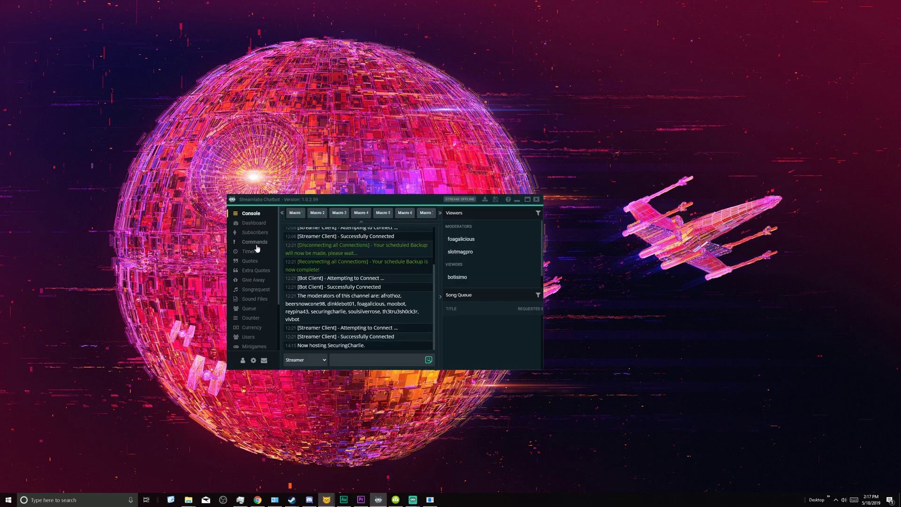
left_click(256, 290)
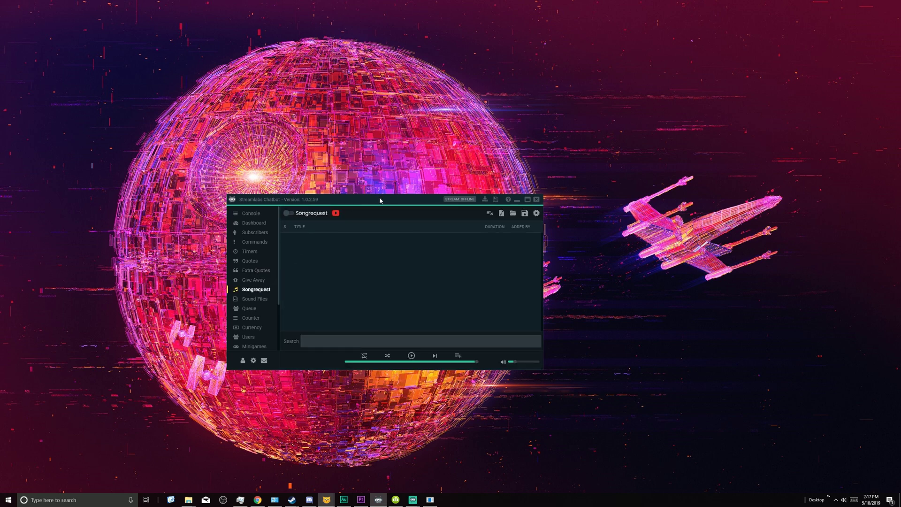
left_click(251, 298)
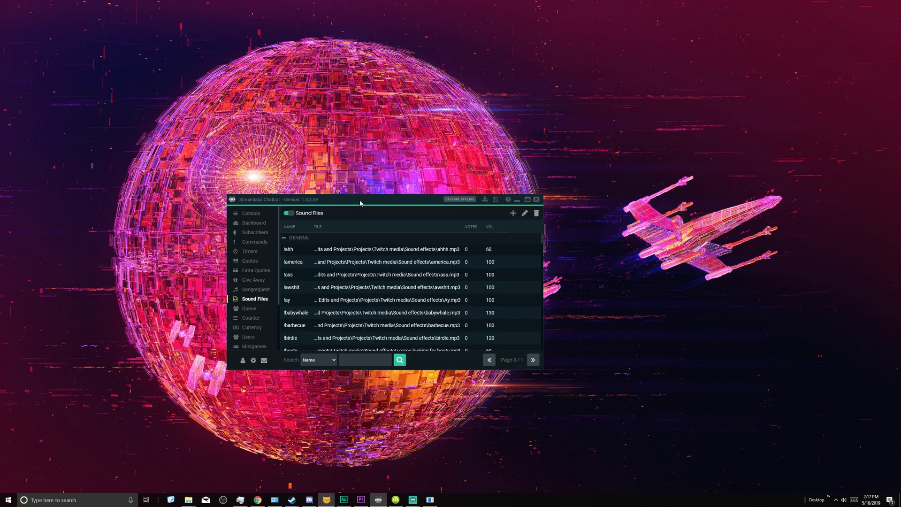
left_click_drag(361, 203, 379, 189)
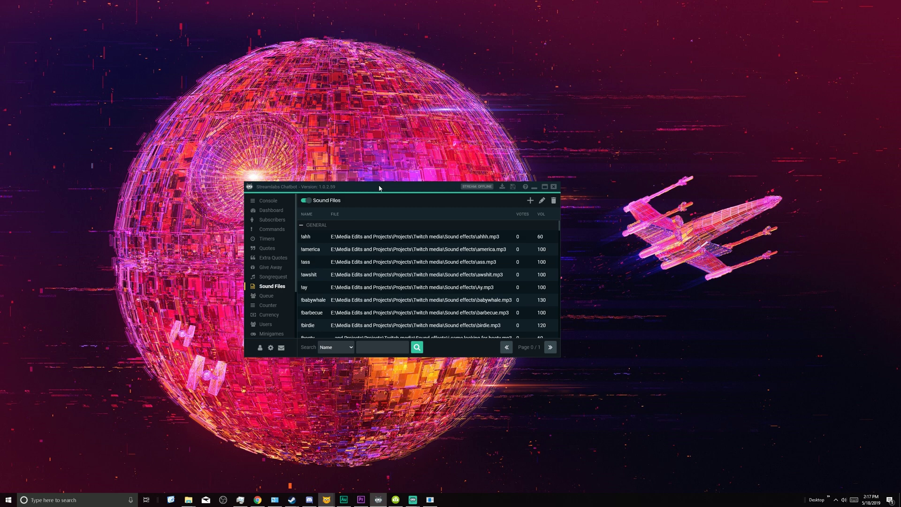
left_click(269, 201)
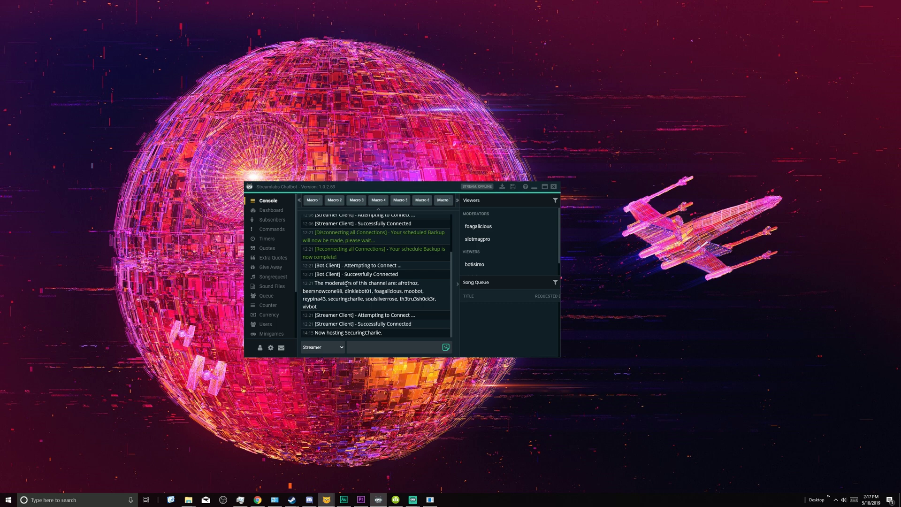
left_click(273, 287)
Start a new sound file entry named !dont and assign it dont.mp3 from the Sound effects folder.
left_click(531, 201)
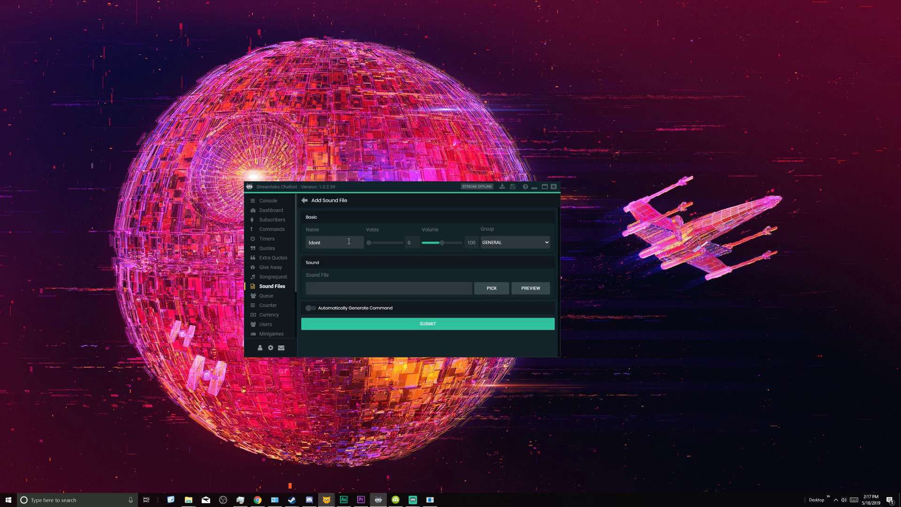
left_click(492, 289)
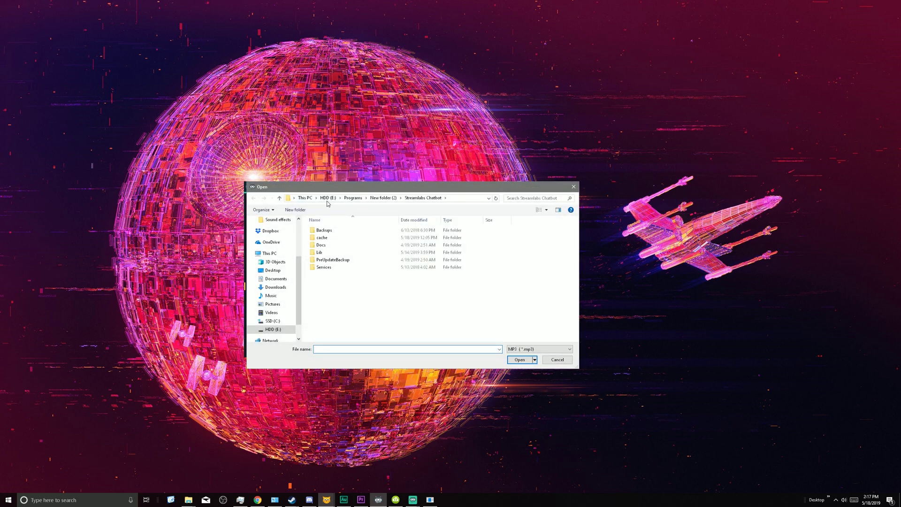
left_click(328, 201)
left_click(278, 219)
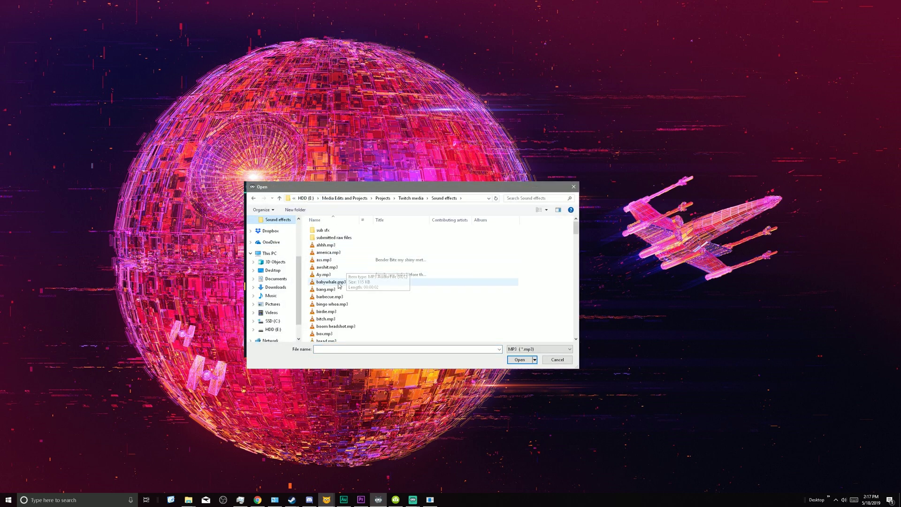
scroll(339, 288, "down", 10)
left_click(331, 264)
left_click(338, 259)
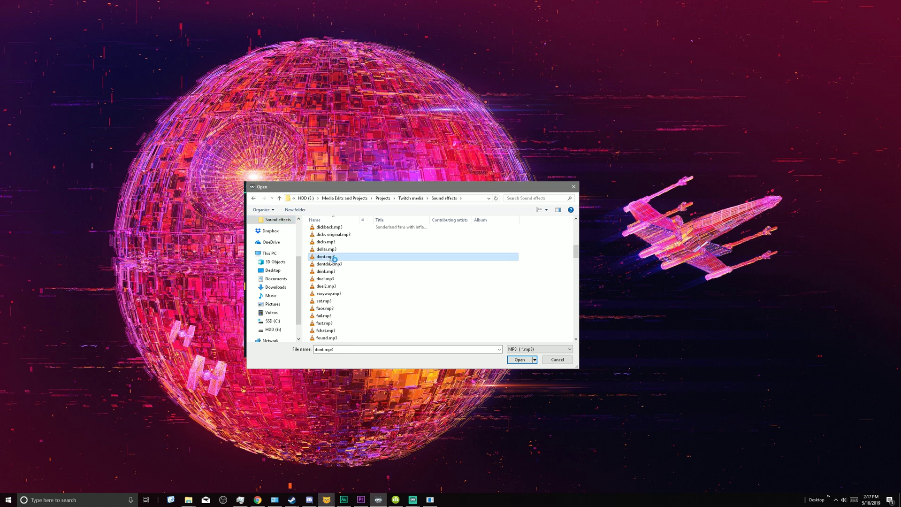
double_click(333, 257)
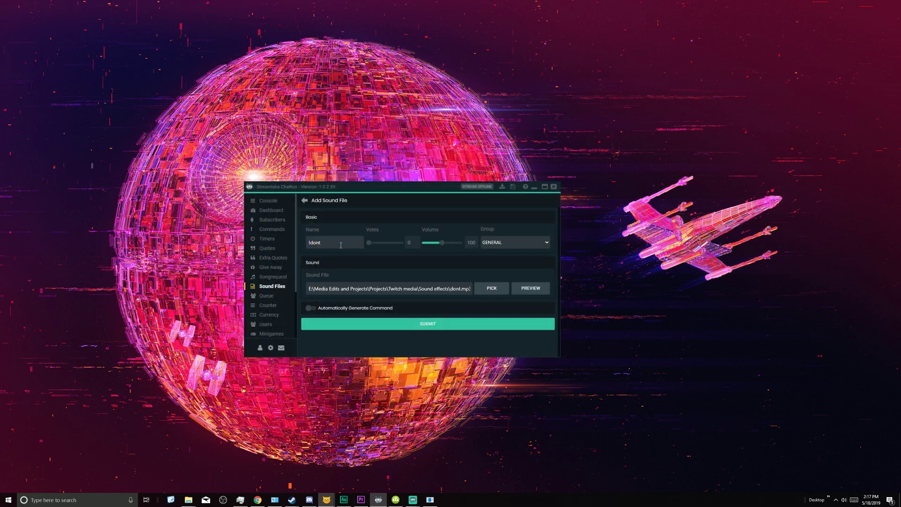
Generate a command automatically for the !dont sound with a cost of 50 and a 1-minute user cooldown, and submit it.
left_click(312, 308)
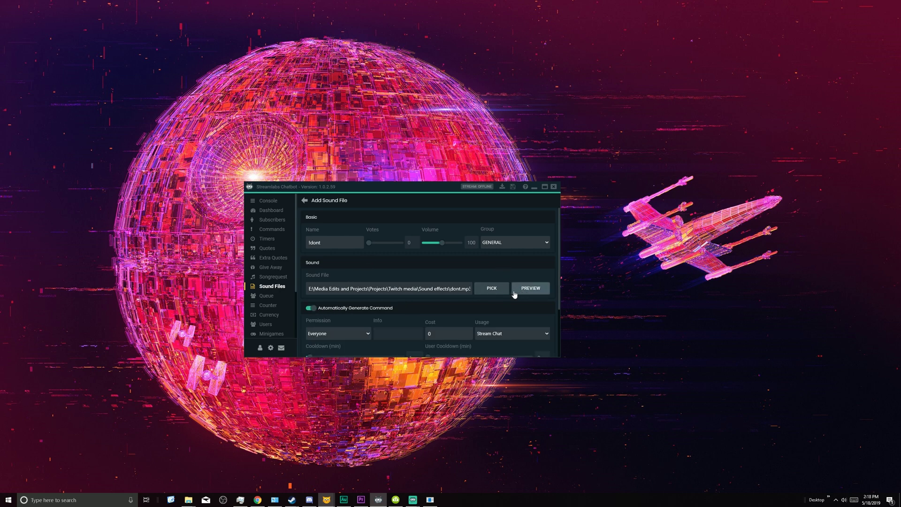
scroll(364, 311, "down", 1)
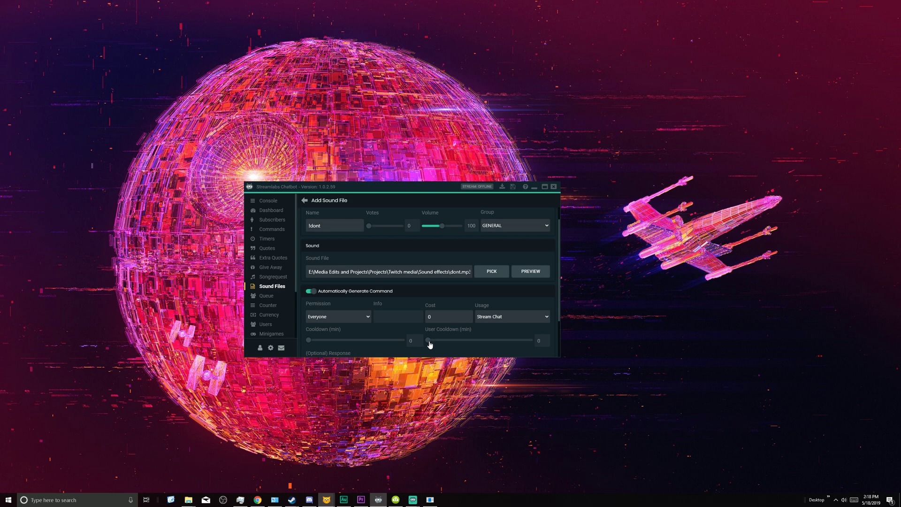
left_click(438, 322)
scroll(446, 309, "down", 3)
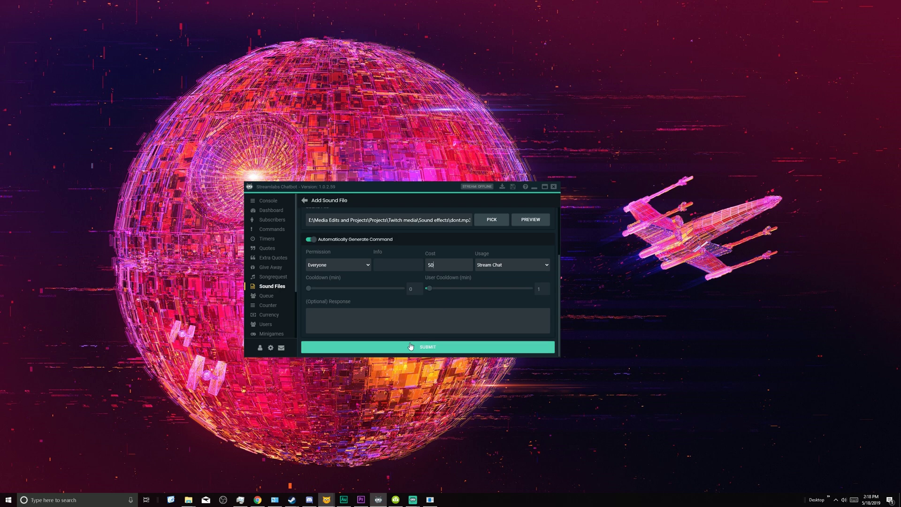
left_click(411, 346)
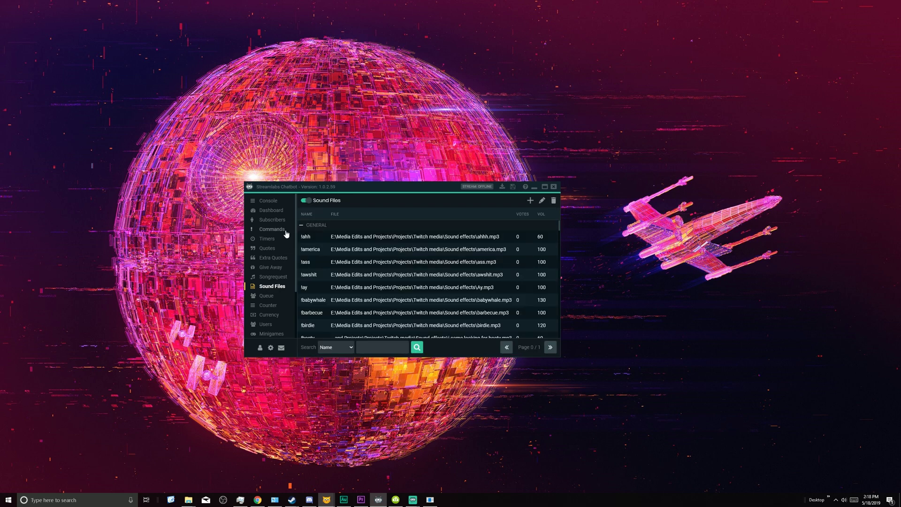
Show the chatbot's console away from the screen centre, and bring up the GIFBot display window and its Control Panel.
left_click(266, 203)
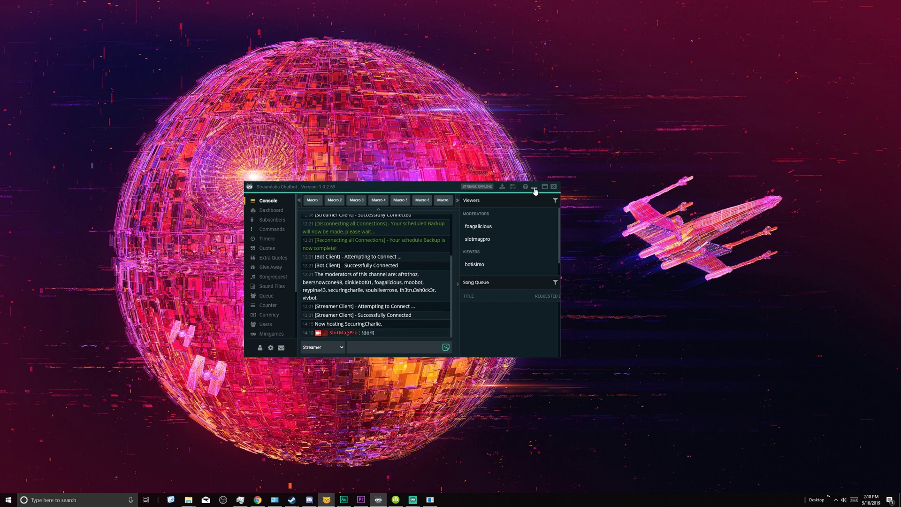
left_click_drag(384, 188, 280, 160)
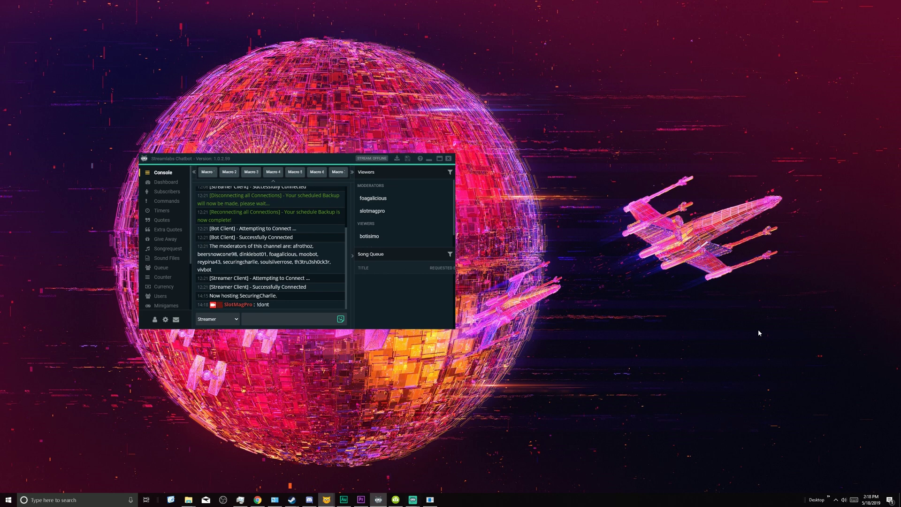
mouse_move(326, 500)
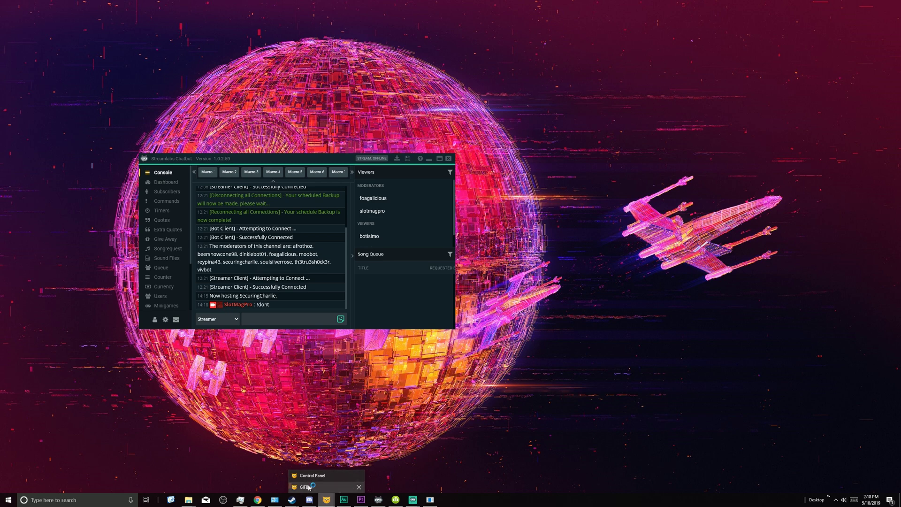
left_click(310, 487)
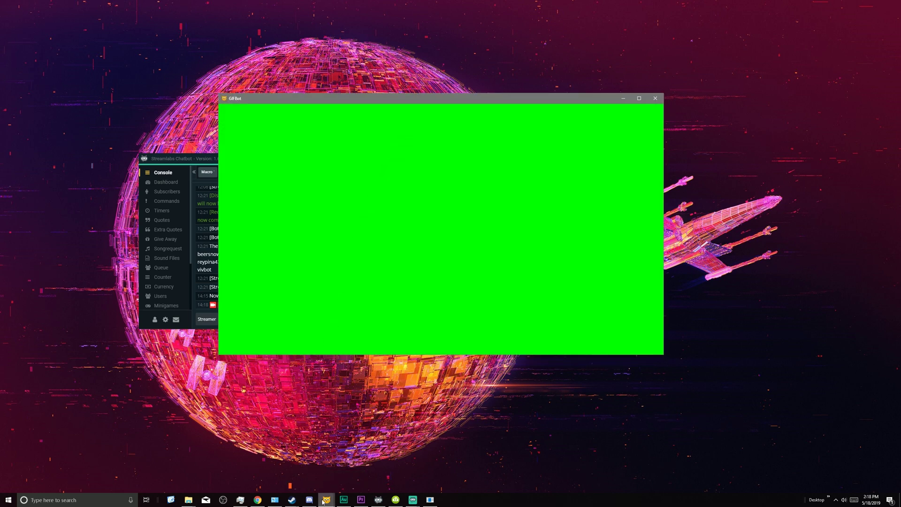
left_click(326, 499)
left_click(324, 475)
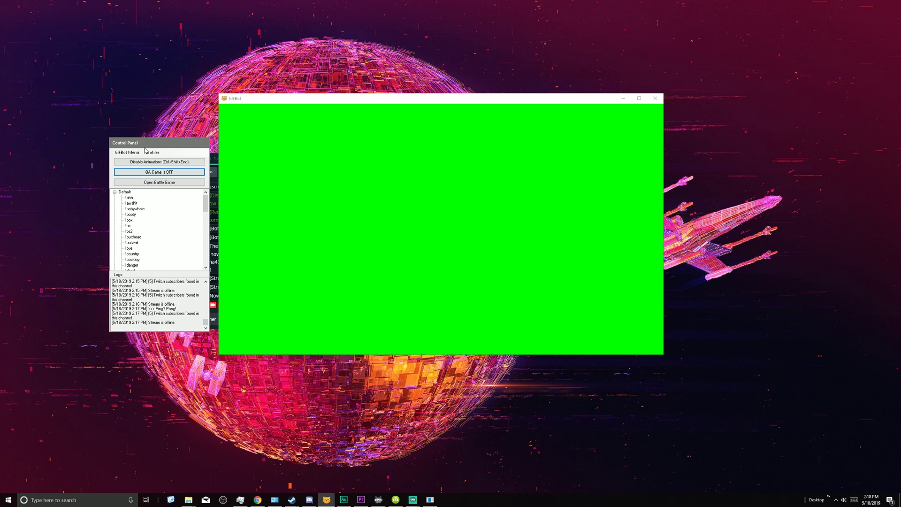
Switch to Chrome to view the YouTube results for "gif bot" with the GIFBot Quick Setup Guide, and hide the browser again.
left_click(257, 499)
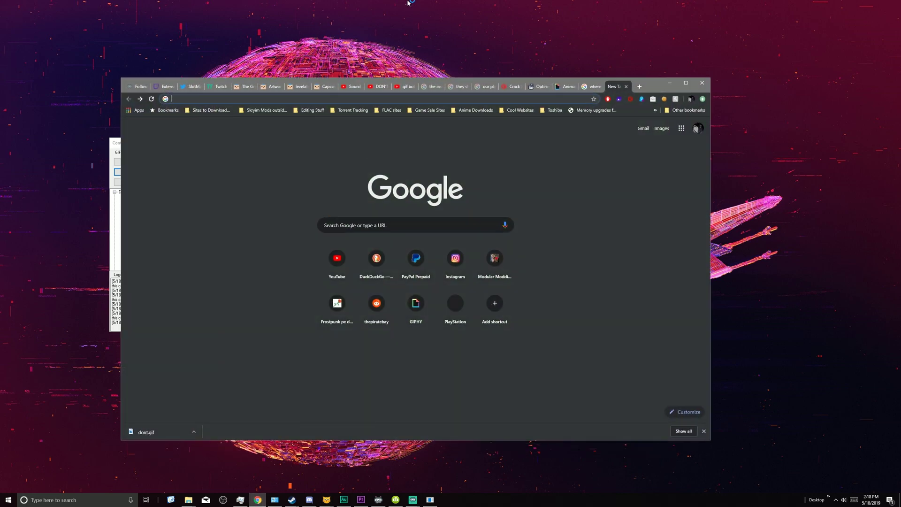
left_click(405, 87)
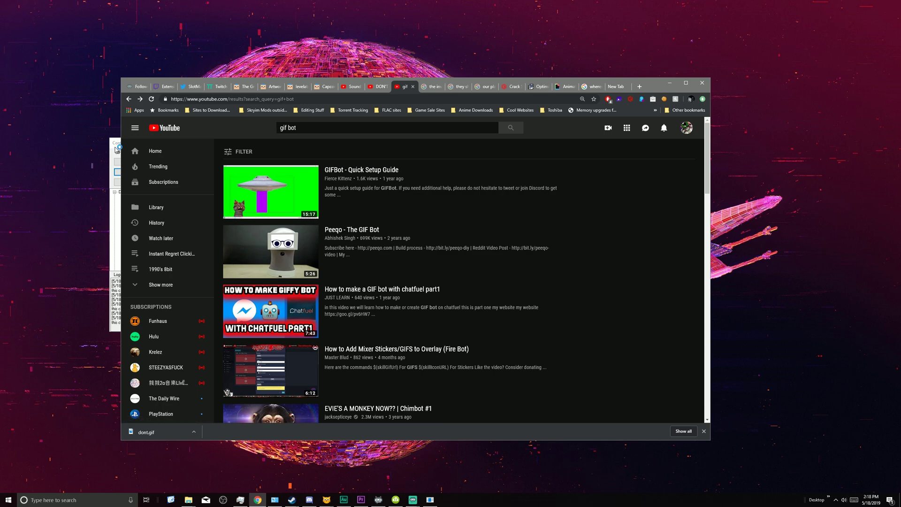
left_click(616, 86)
left_click(670, 83)
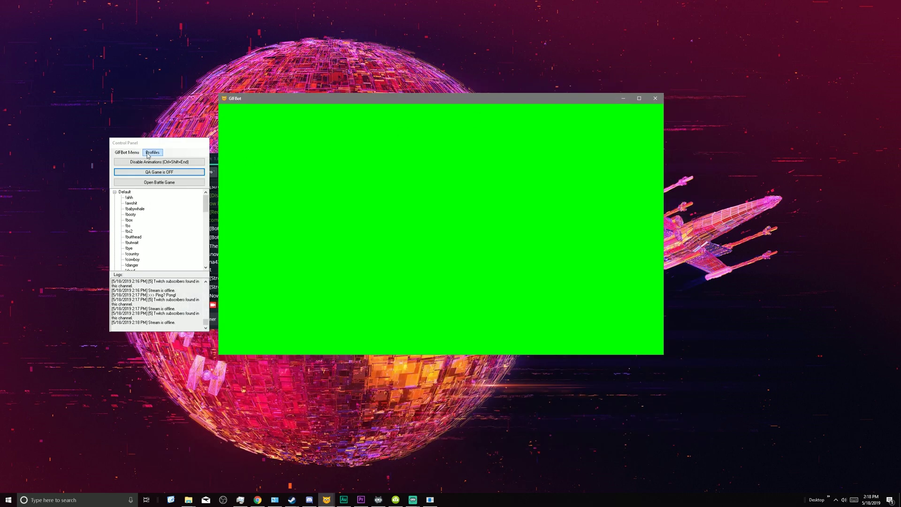
Open GIFBot's GIF & Media Manager and place it beside the green display window so both are in view.
left_click(125, 153)
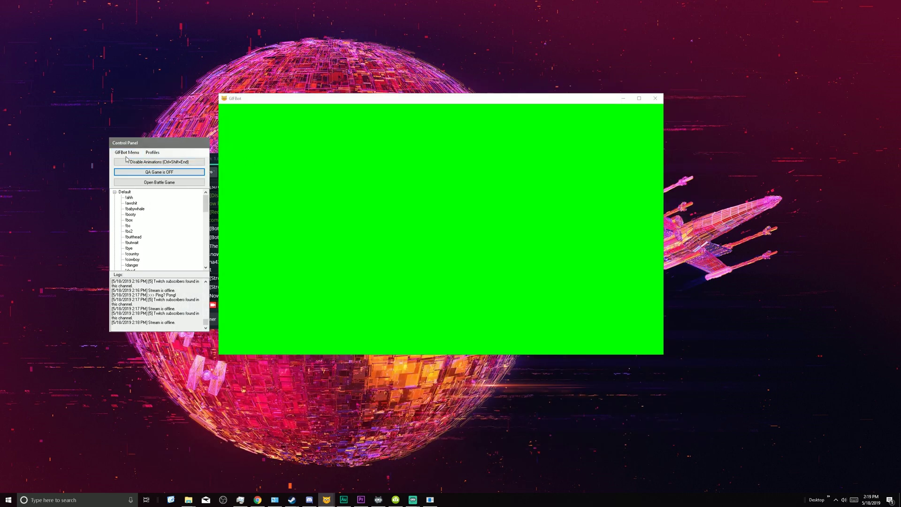
left_click(126, 153)
left_click(137, 168)
left_click_drag(143, 47, 613, 205)
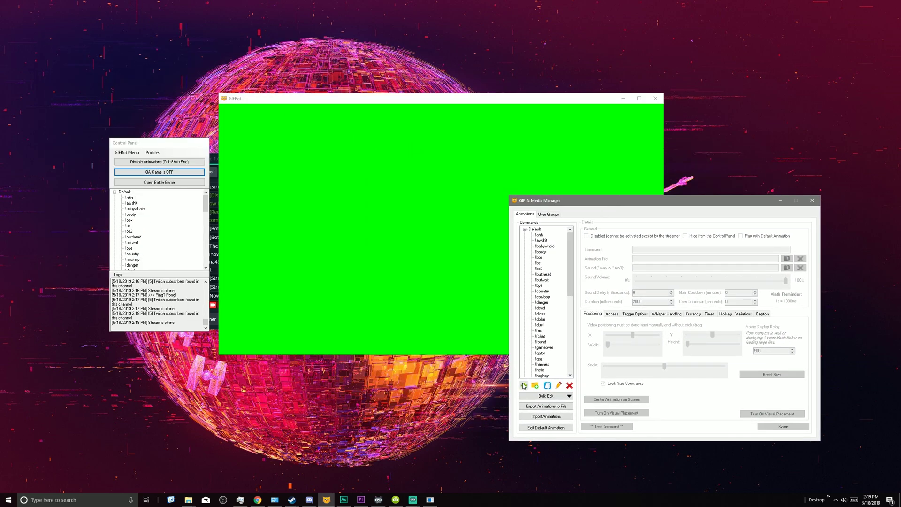
left_click_drag(424, 97, 233, 44)
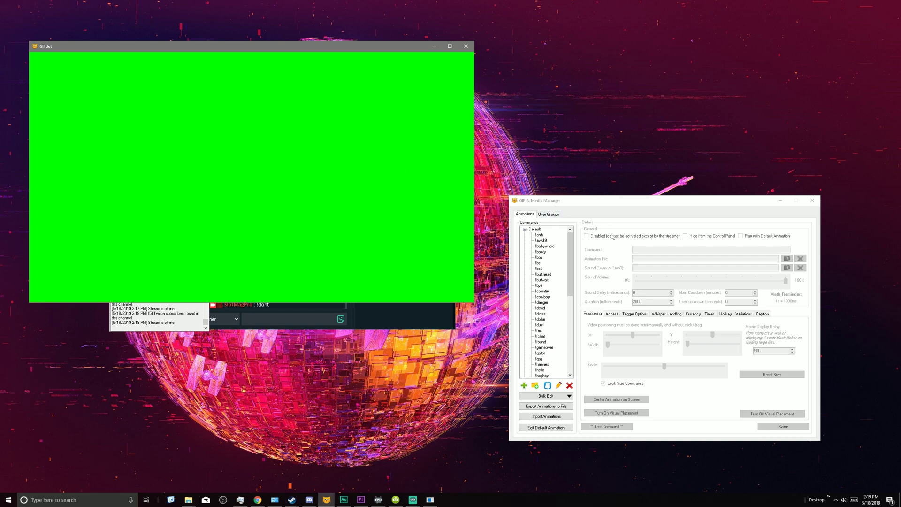
Add a new animation command named !dont in the Default category and open its details.
left_click(524, 385)
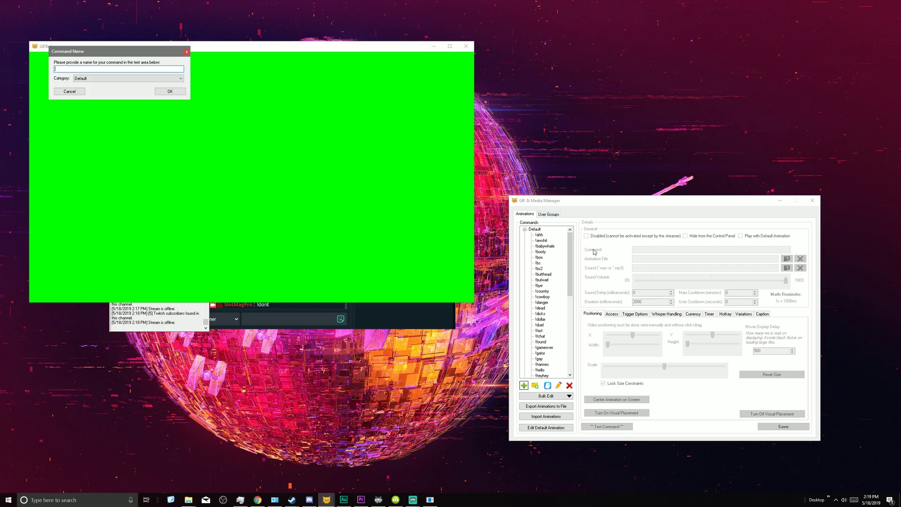
left_click_drag(92, 54, 295, 314)
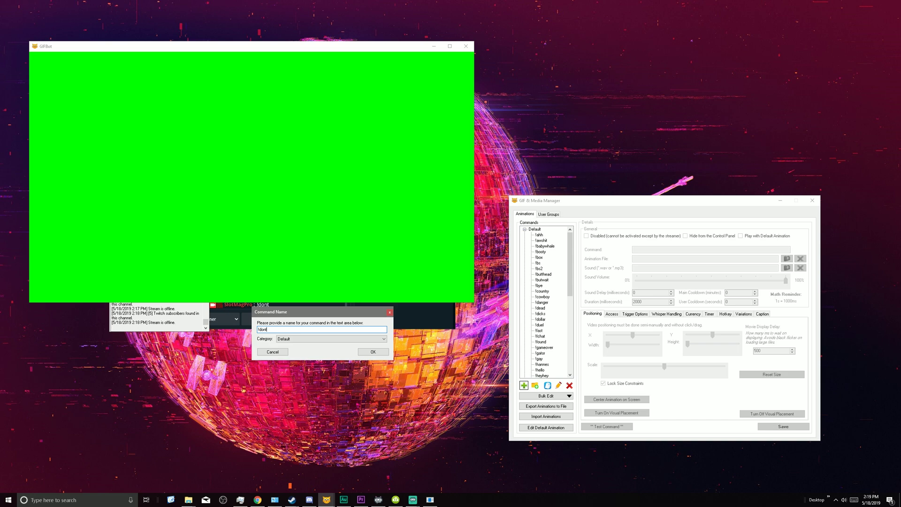
left_click(367, 352)
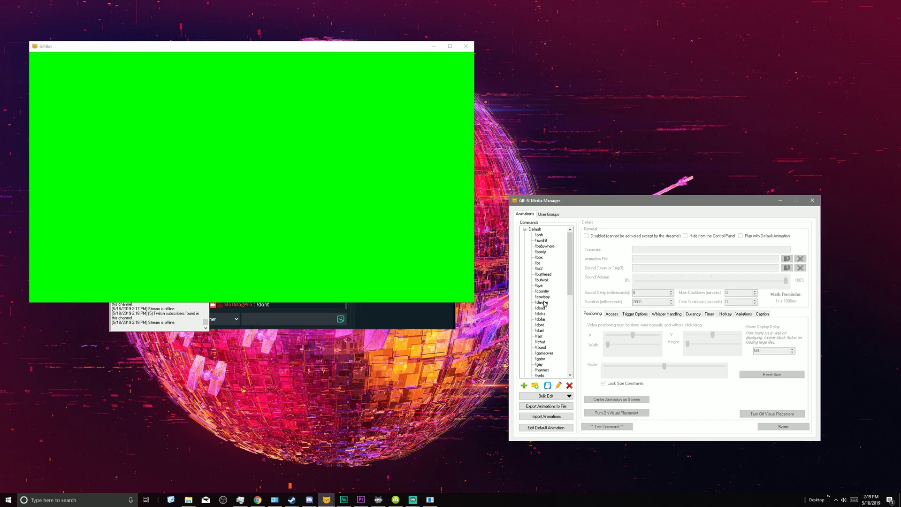
left_click(542, 303)
left_click(540, 325)
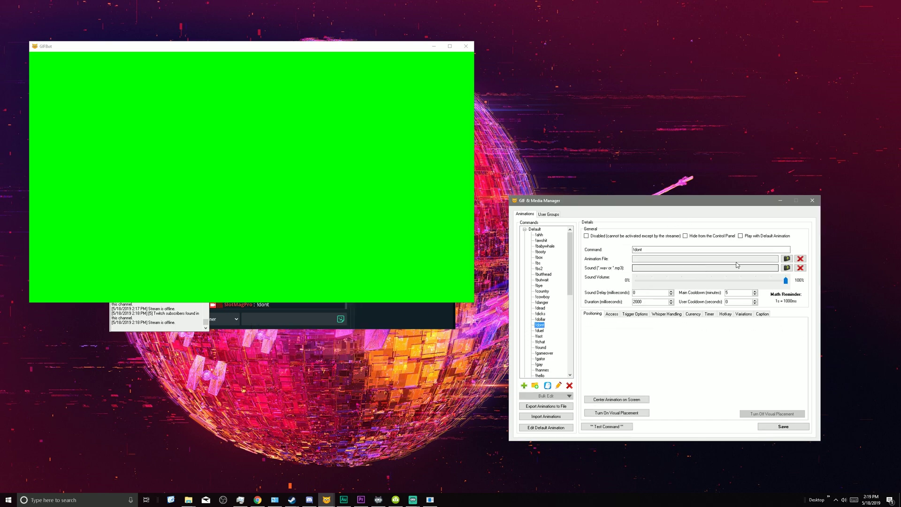
Assign dont.gif from the Gif folder as the animation file of the !dont command.
left_click(787, 258)
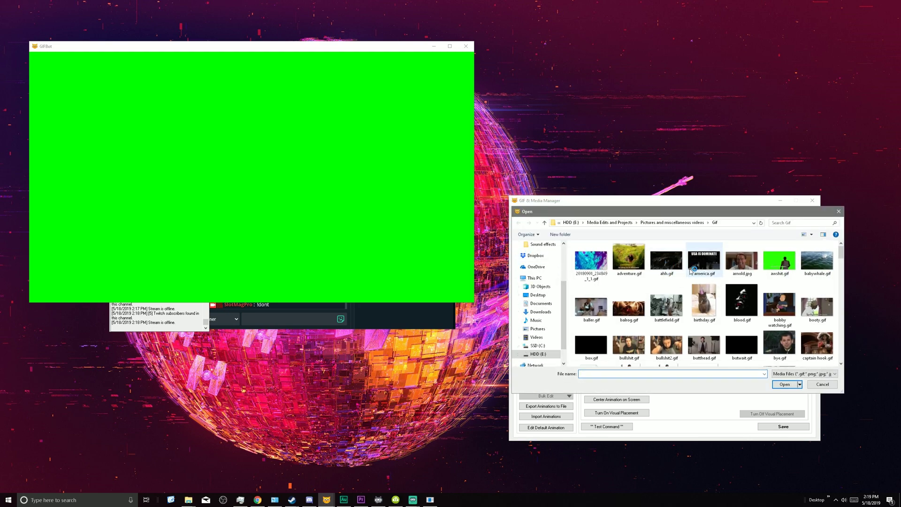
left_click(704, 268)
scroll(705, 300, "down", 5)
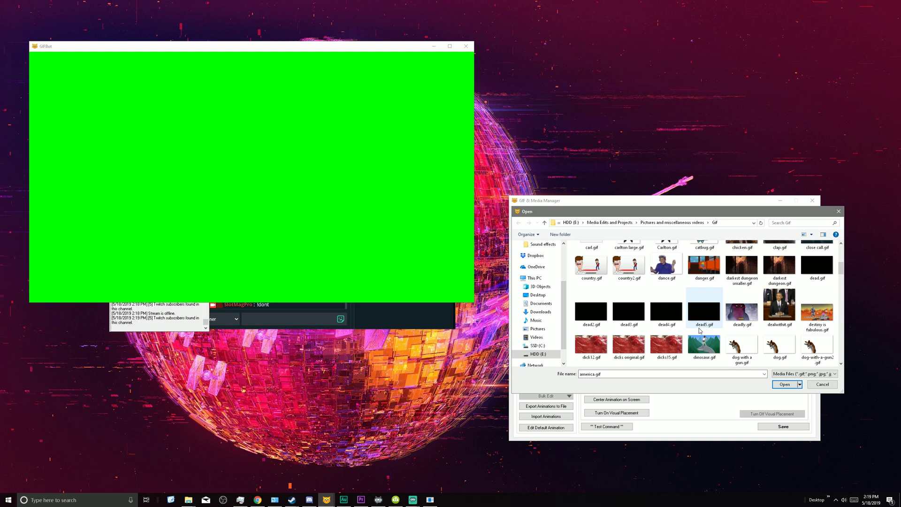
scroll(751, 312, "up", 5)
scroll(754, 310, "down", 6)
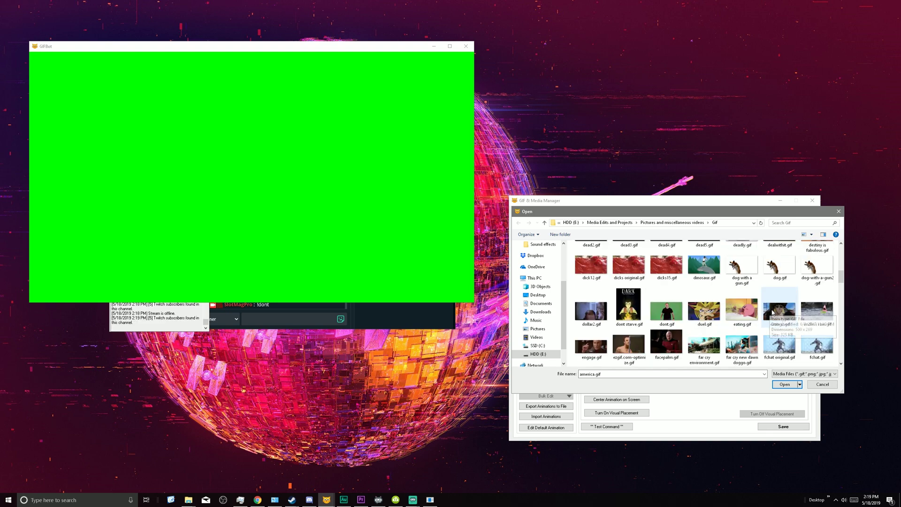
left_click(667, 310)
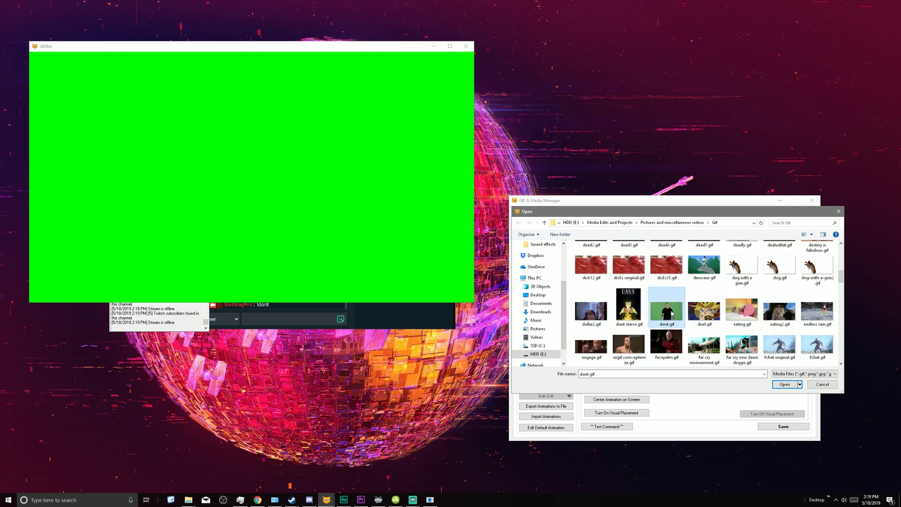
left_click(785, 384)
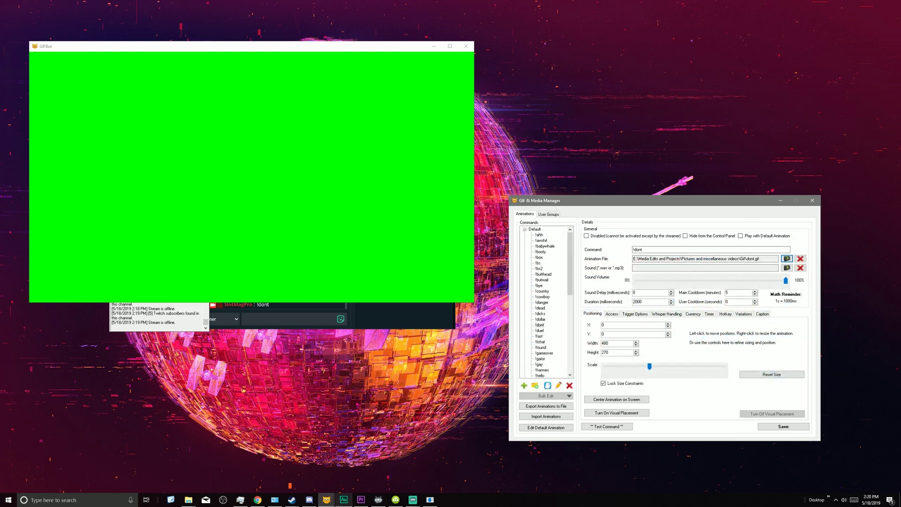
Check the length of dont.mp3 in Adobe Audition and hide the program again.
left_click(344, 500)
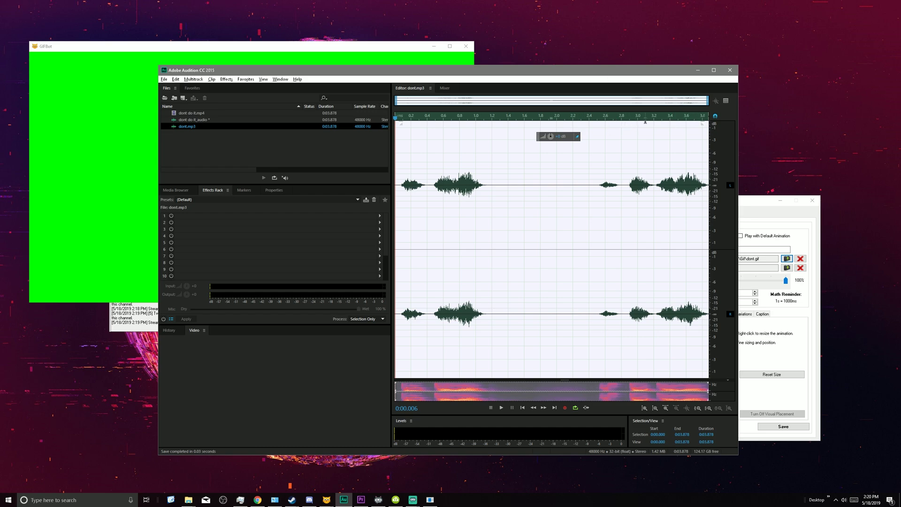
left_click_drag(615, 118, 715, 118)
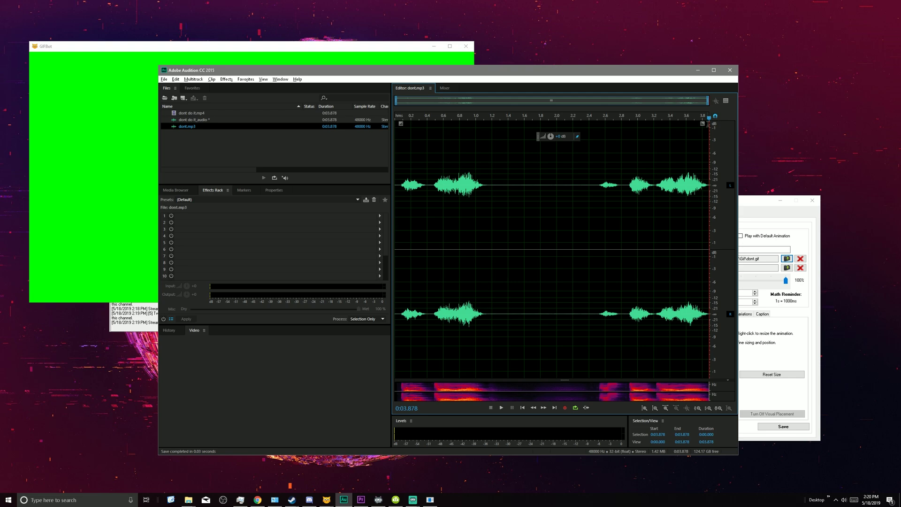
left_click(699, 71)
Set the !dont animation's duration to 3900 milliseconds, main cooldown to 0 minutes and user cooldown to 5 seconds.
left_click_drag(648, 201, 631, 187)
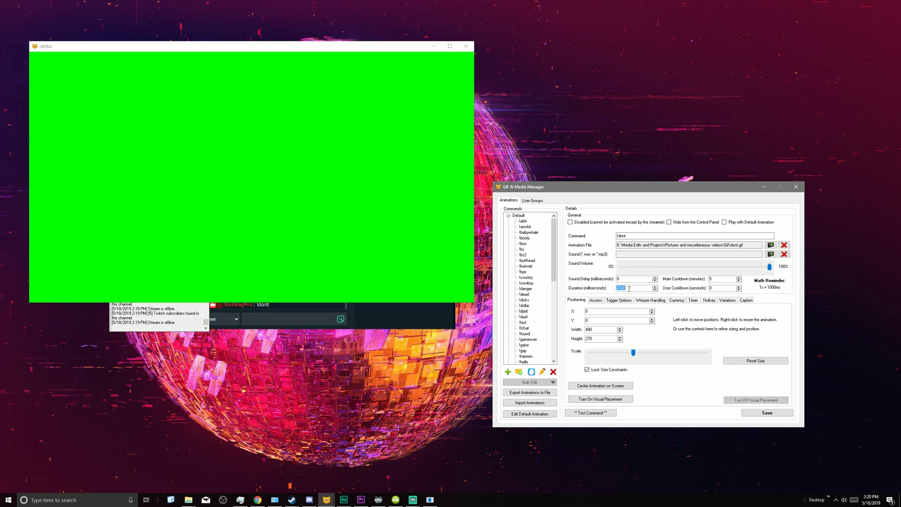
type("39")
left_click(719, 279)
Visually place the animation in the display's lower-right corner at about X 800, Y 454, scale it to 466 by 262, and save it.
left_click(592, 399)
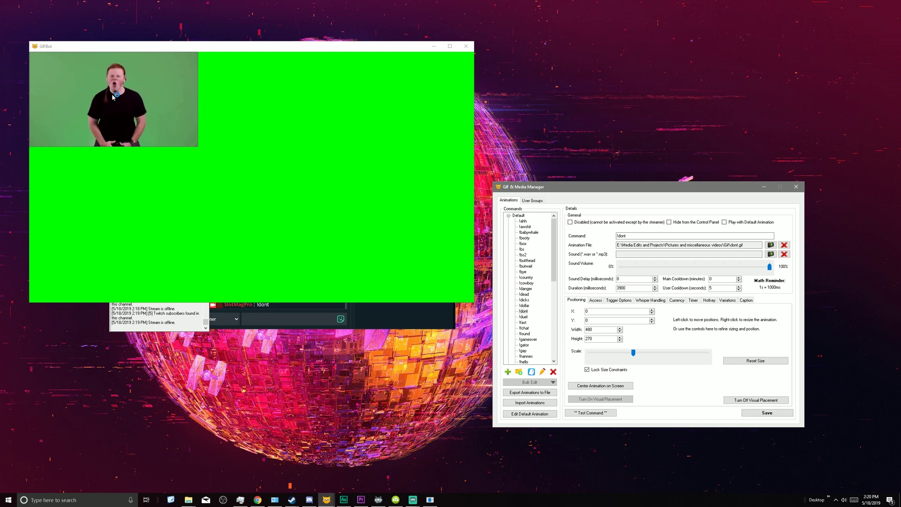
left_click(323, 214)
left_click_drag(323, 213, 388, 253)
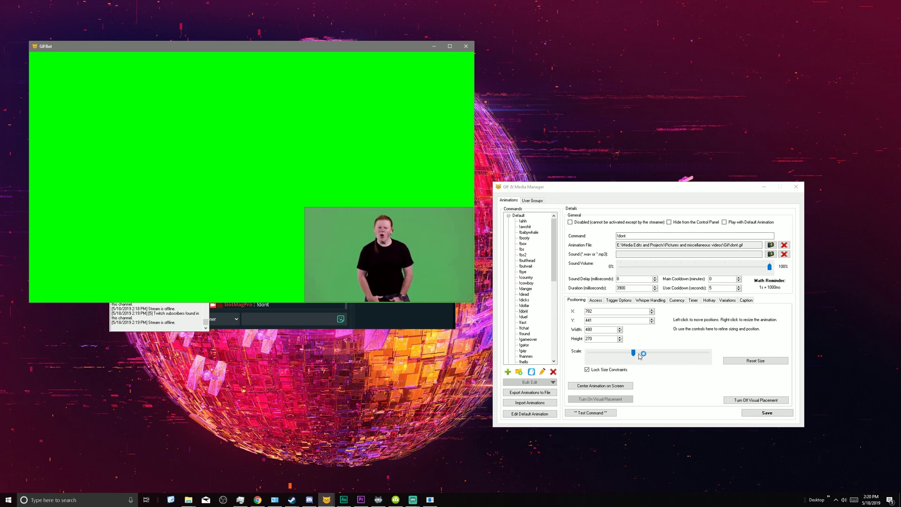
mouse_move(633, 353)
left_mouse_down()
mouse_move(624, 353)
mouse_move(647, 353)
left_mouse_up()
left_click_drag(414, 256, 421, 261)
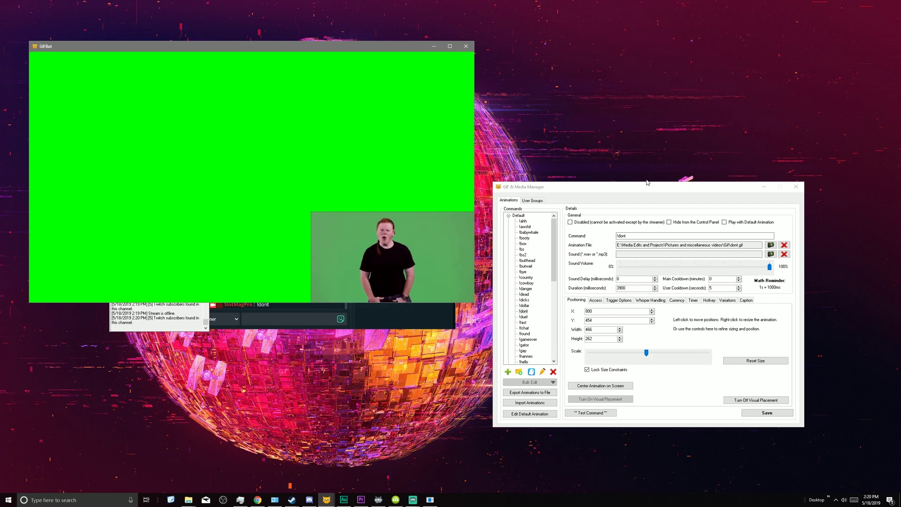
left_click(734, 402)
left_click(734, 401)
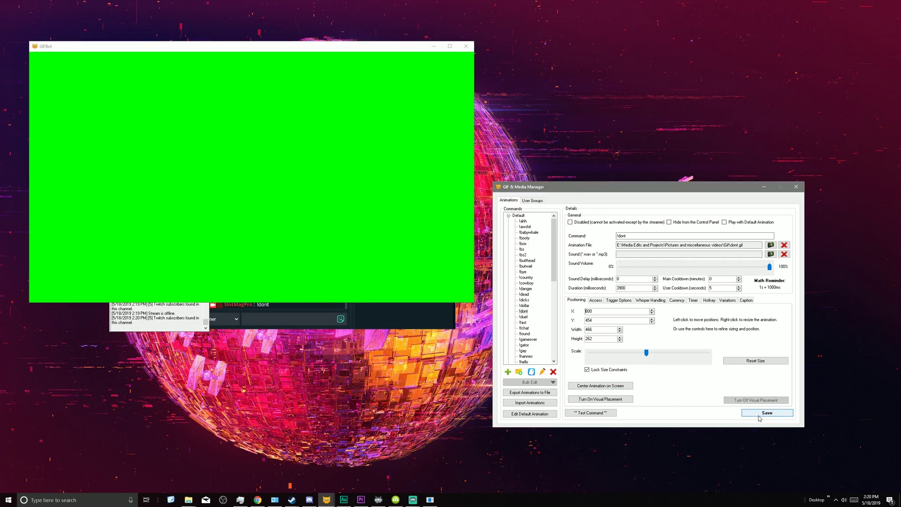
left_click(767, 413)
left_click(470, 271)
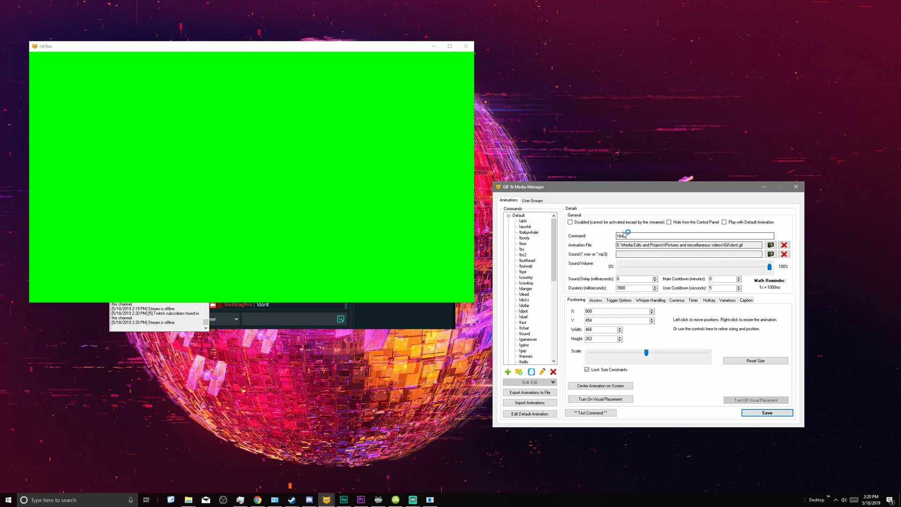
Move the GIF & Media Manager over the green display, switch to Streamlabs OBS and place its window beside them.
left_click_drag(681, 191, 245, 92)
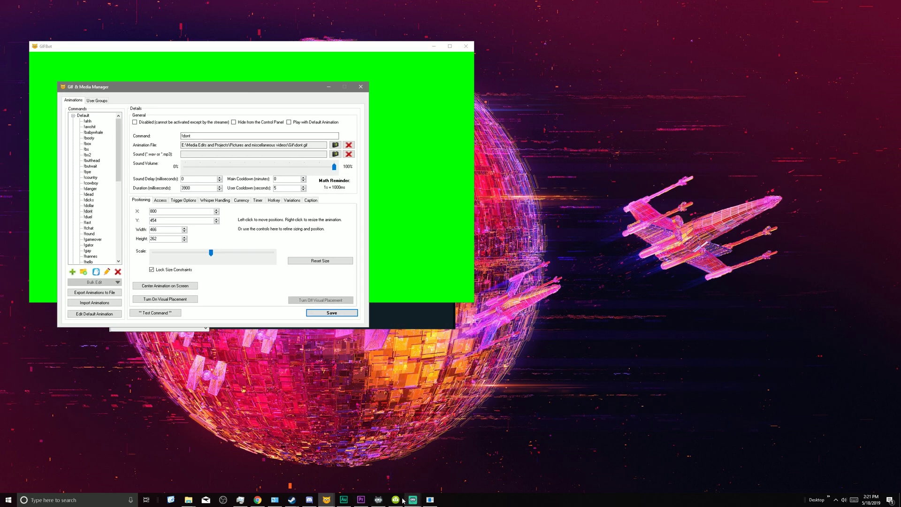
left_click(412, 501)
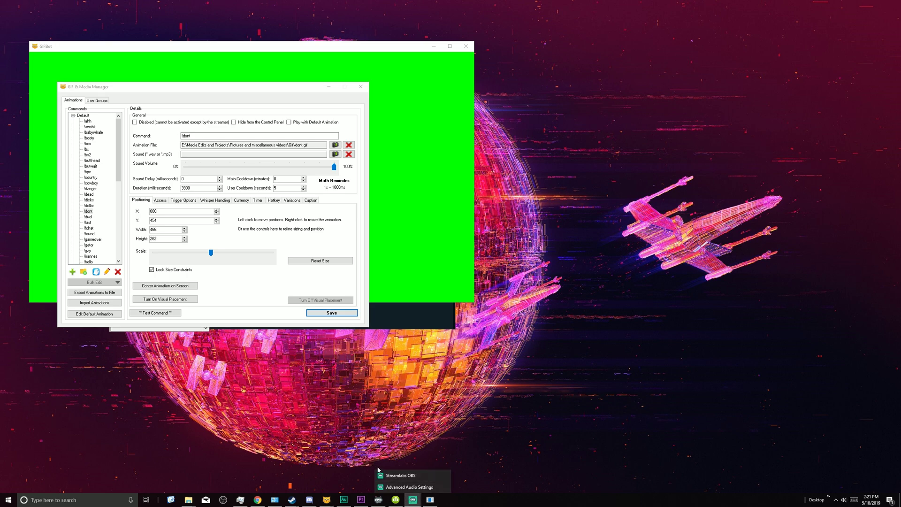
left_click(413, 477)
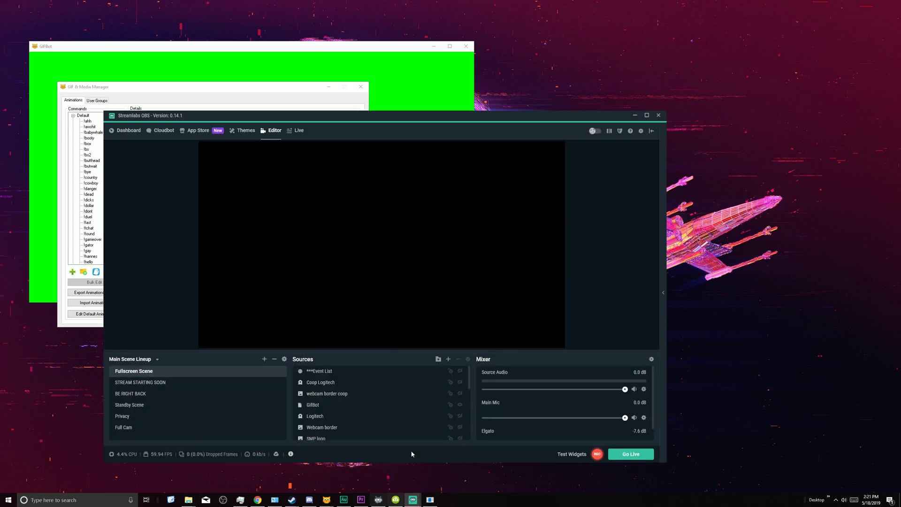
left_click_drag(367, 120, 598, 139)
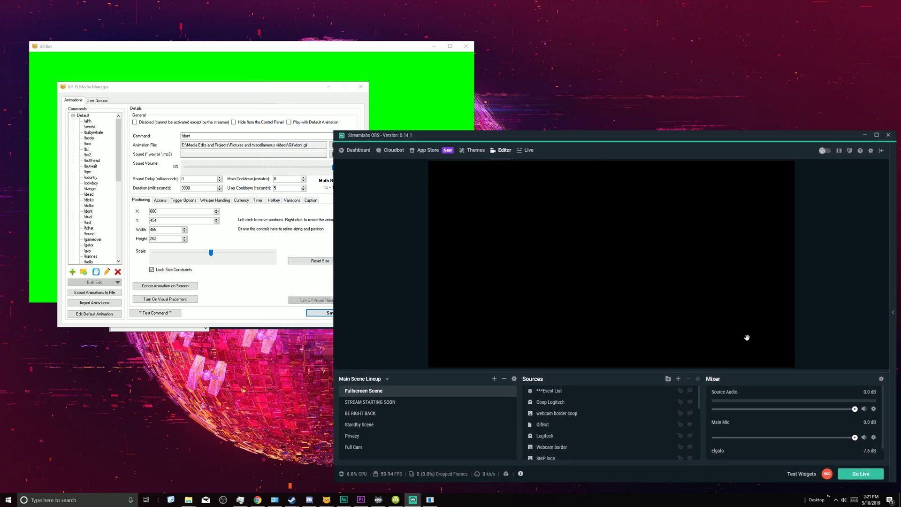
Bring up the Streamlabs Chatbot console beside Streamlabs OBS and send !dont to the chat as a test.
left_click(362, 494)
left_click(378, 500)
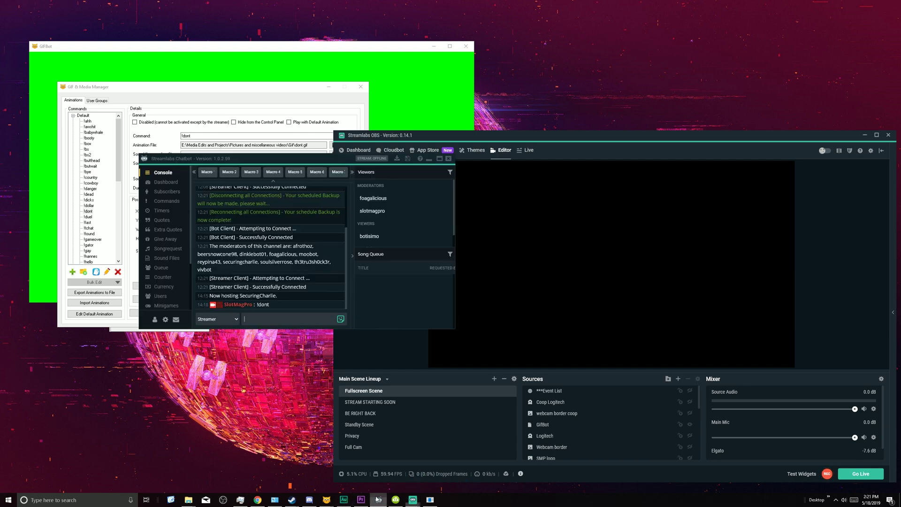
left_click_drag(336, 159, 262, 153)
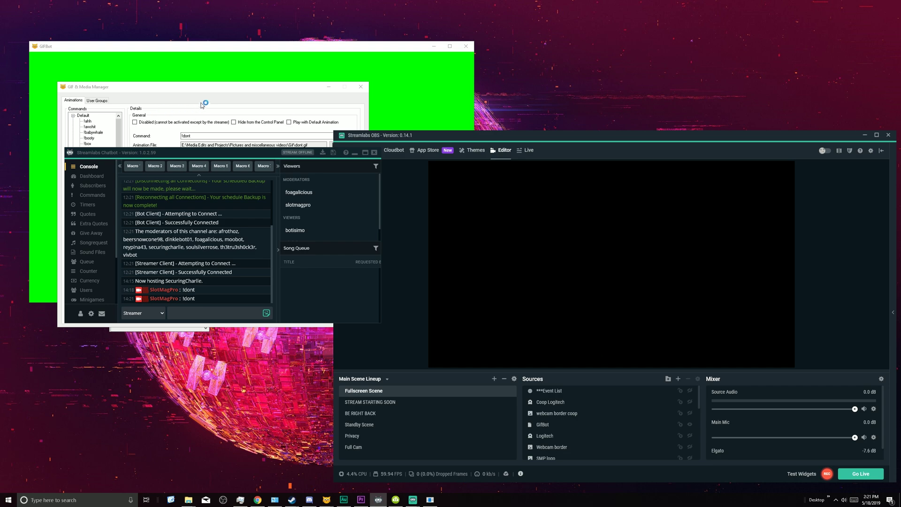
Set the !dont animation's duration to 4100 milliseconds, save it and hide the GIF & Media Manager.
left_click(213, 93)
left_click(197, 189)
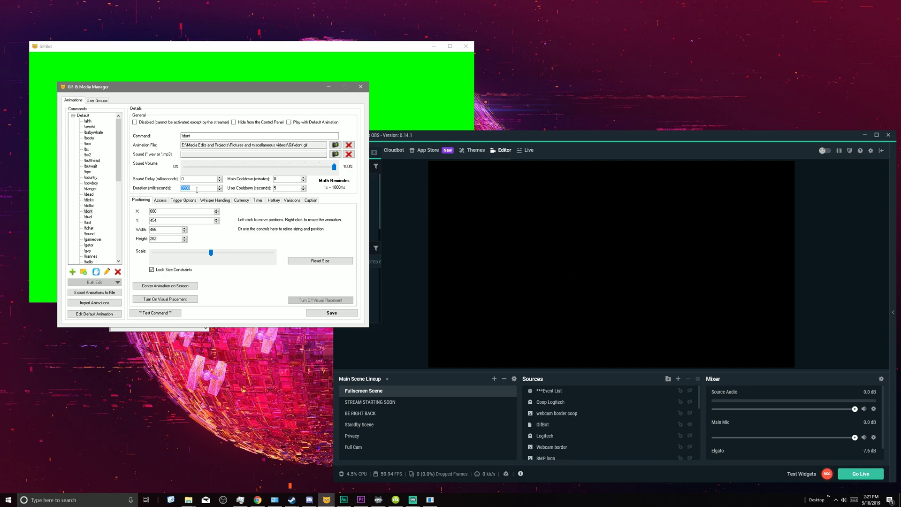
type("41")
left_click(331, 312)
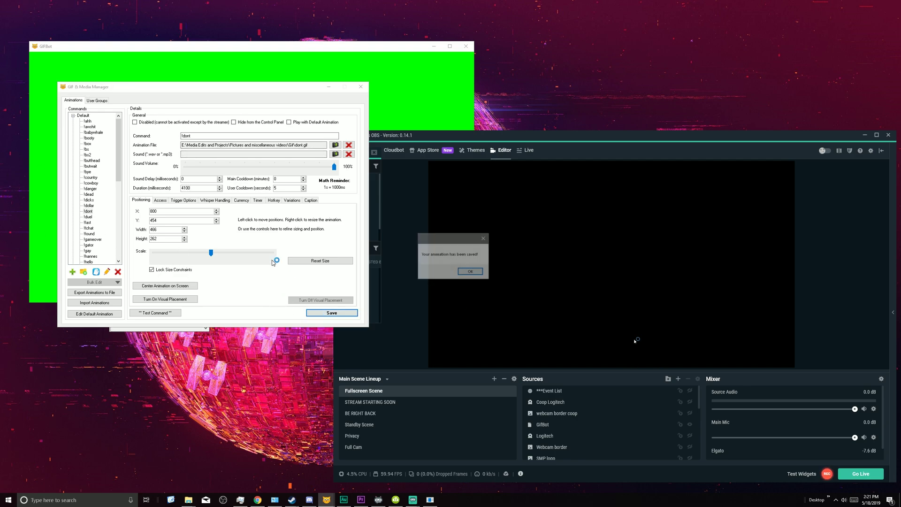
key("Return")
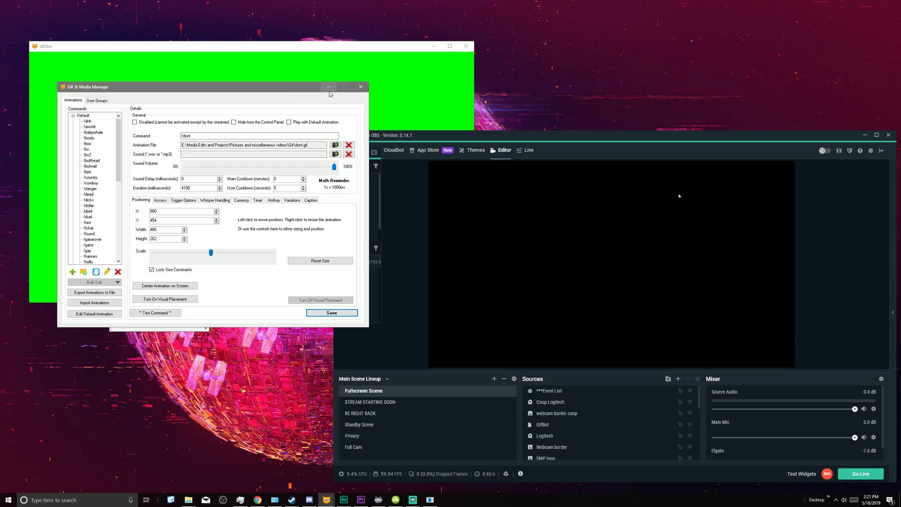
left_click(329, 88)
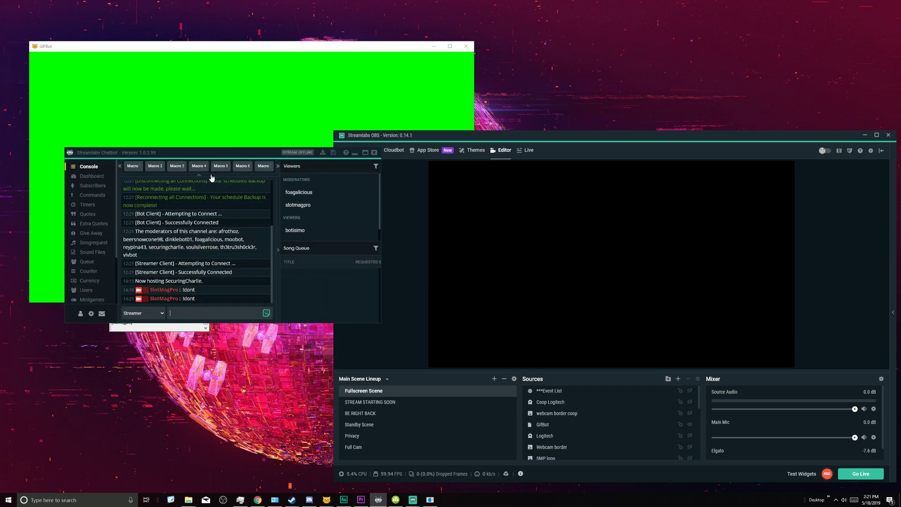
Send !dont once more from the chatbot console to retest the animation and sound, and switch to Adobe Premiere Pro.
left_click(194, 313)
type("!dont")
key("Return")
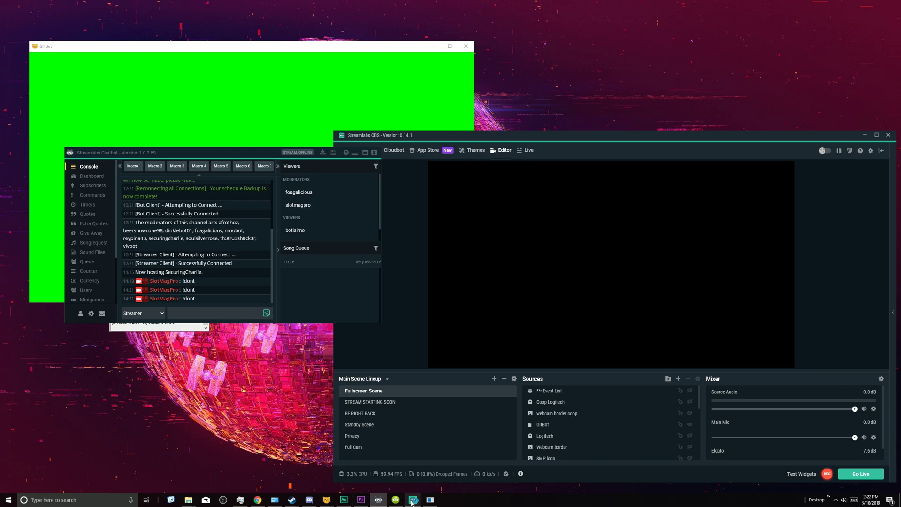
left_click(360, 502)
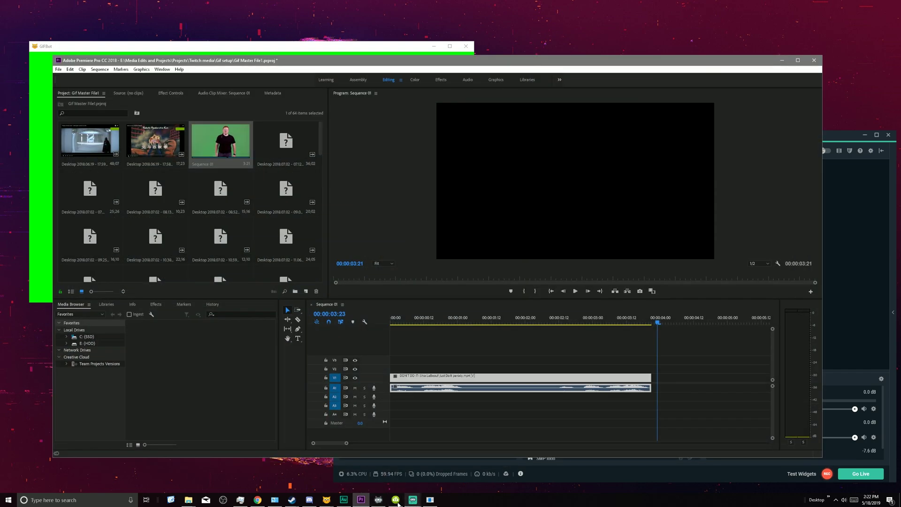
Set the !dont animation's duration to 4500 milliseconds in the GIF & Media Manager and save the animation.
left_click(367, 504)
mouse_move(411, 503)
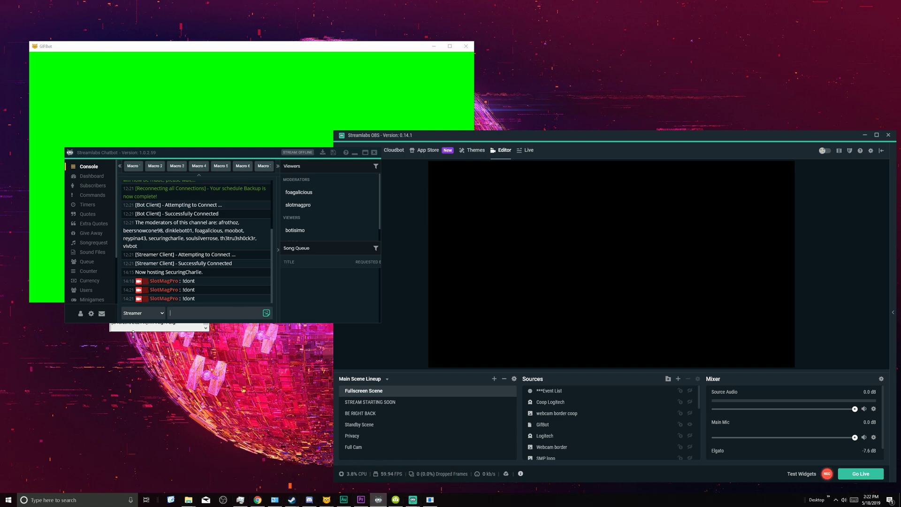
left_click(163, 328)
mouse_move(326, 499)
left_click(324, 474)
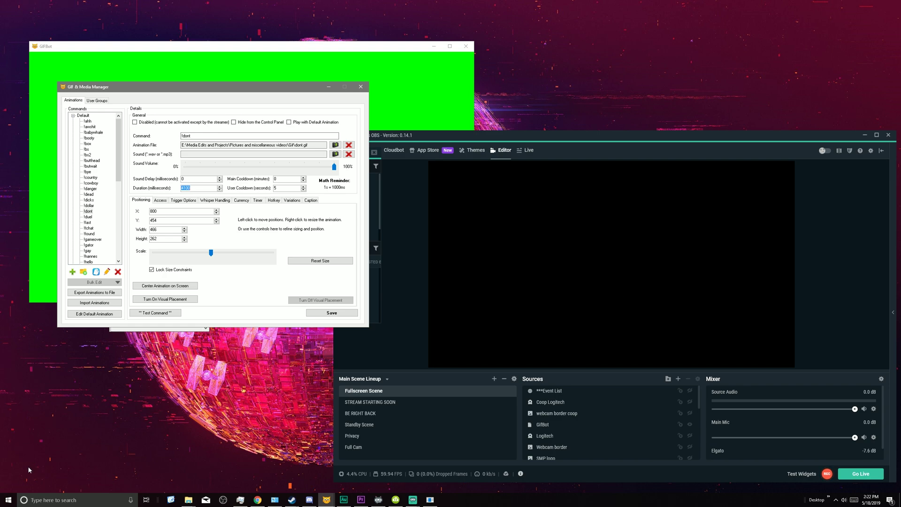
left_click(340, 502)
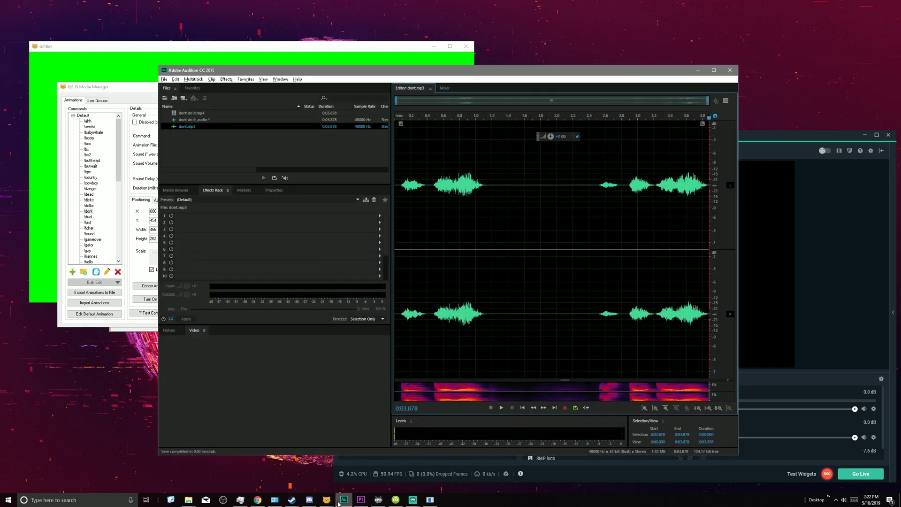
left_click(340, 501)
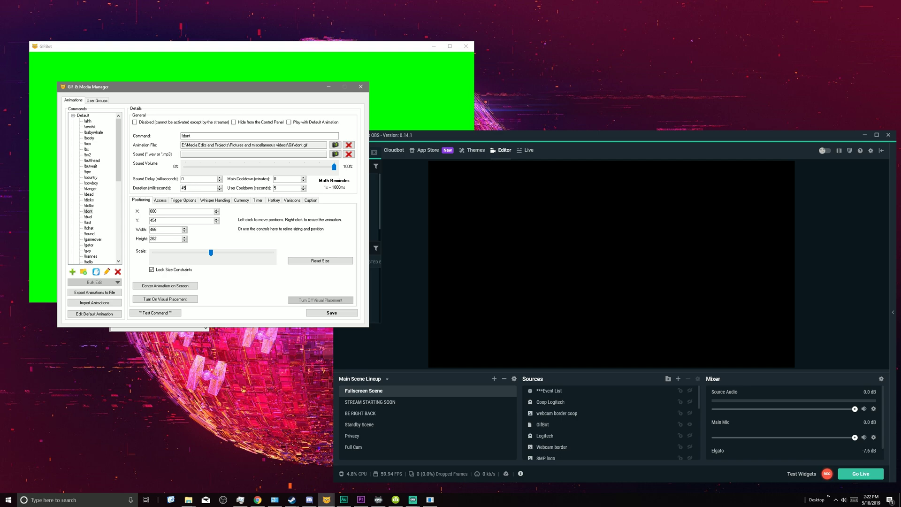
left_click(329, 313)
left_click(469, 274)
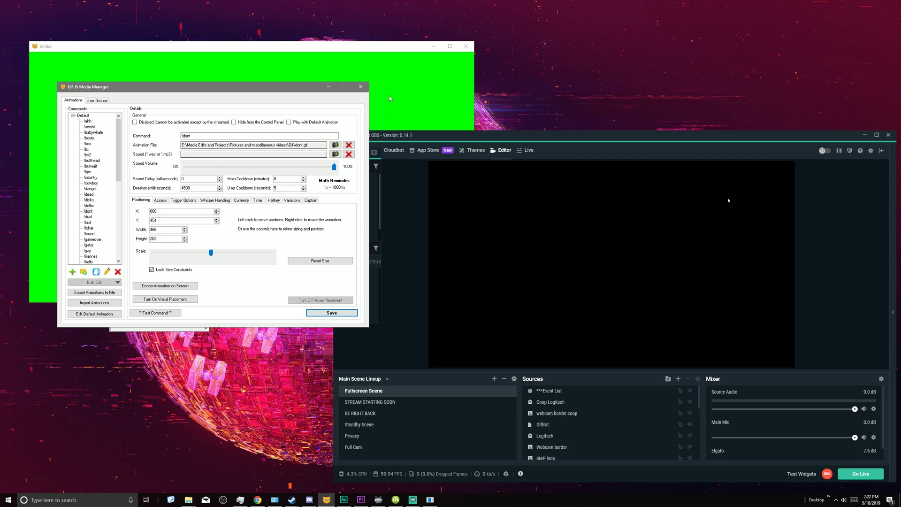
Retest !dont from the Streamlabs Chatbot console, and set the animation's duration to 5000 milliseconds and save it.
left_click(379, 500)
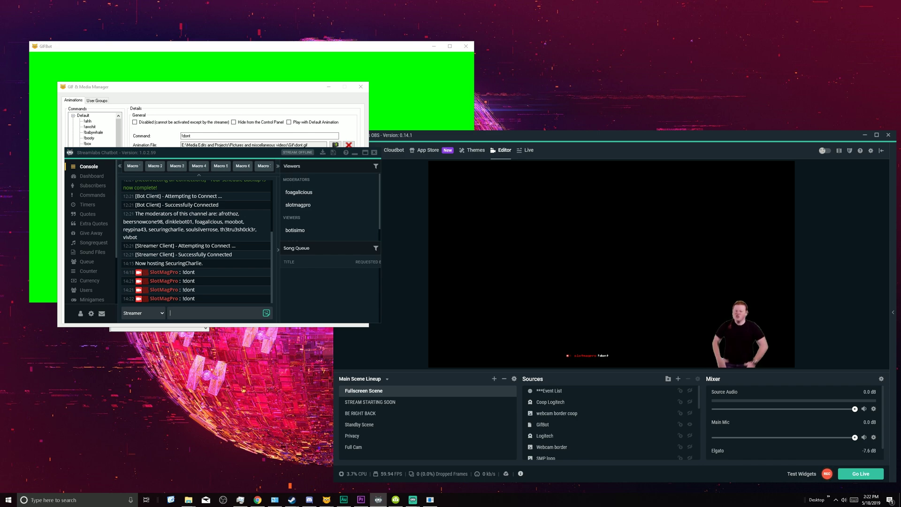
left_click(212, 136)
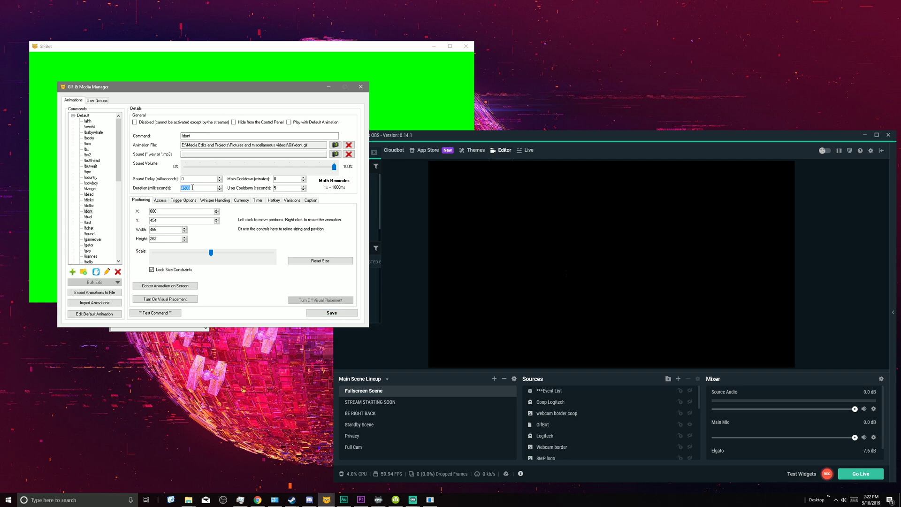
left_click(329, 313)
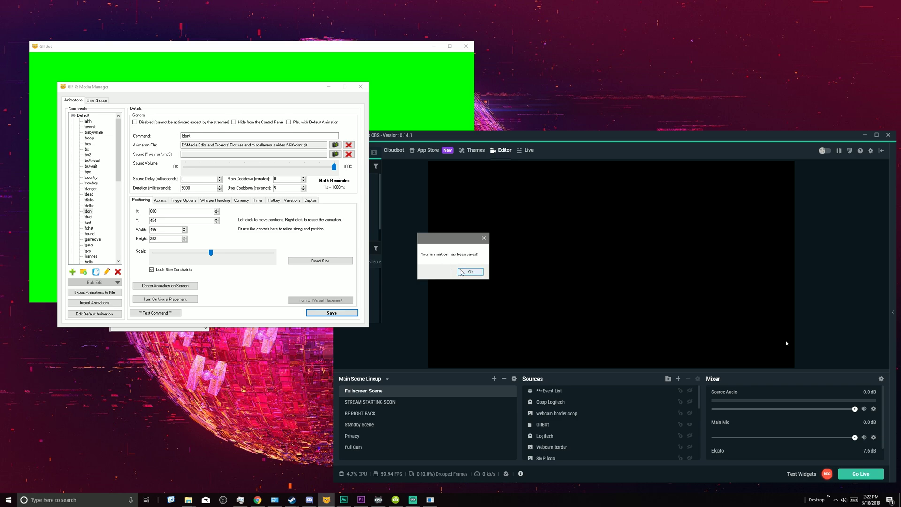
left_click(470, 272)
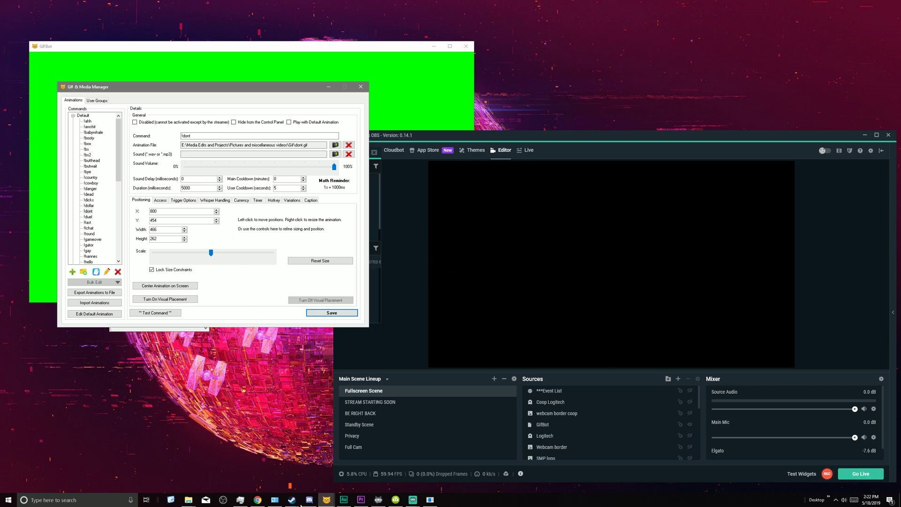
Send !dont once more from the chatbot console to check the animation's length, and return to the GIF & Media Manager.
left_click(379, 500)
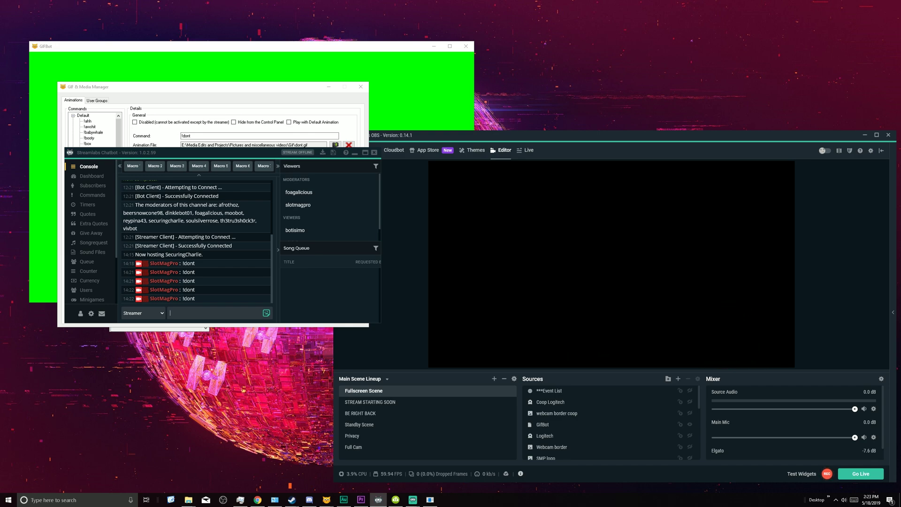
left_click(250, 96)
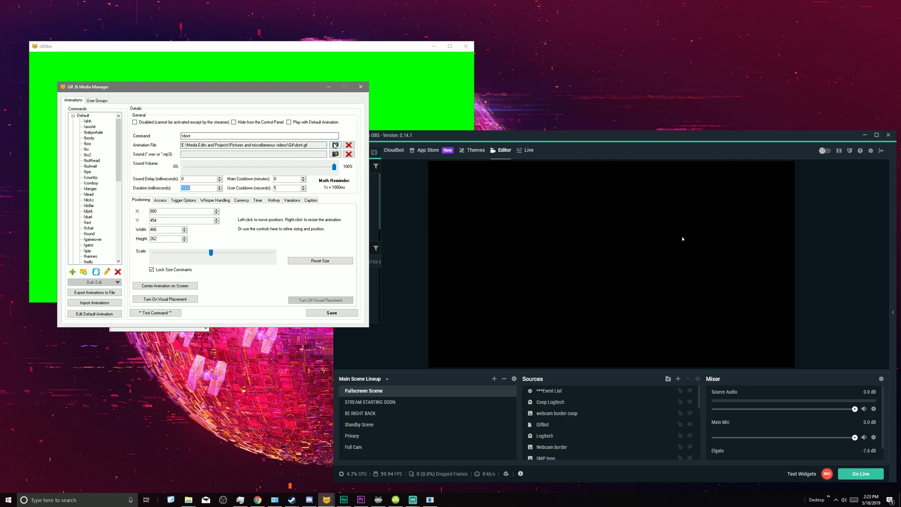
left_click(258, 144)
key("Escape")
Switch to Chrome, bring up the ezgif GIF optimizer page and cancel its upload file selection.
left_click(258, 501)
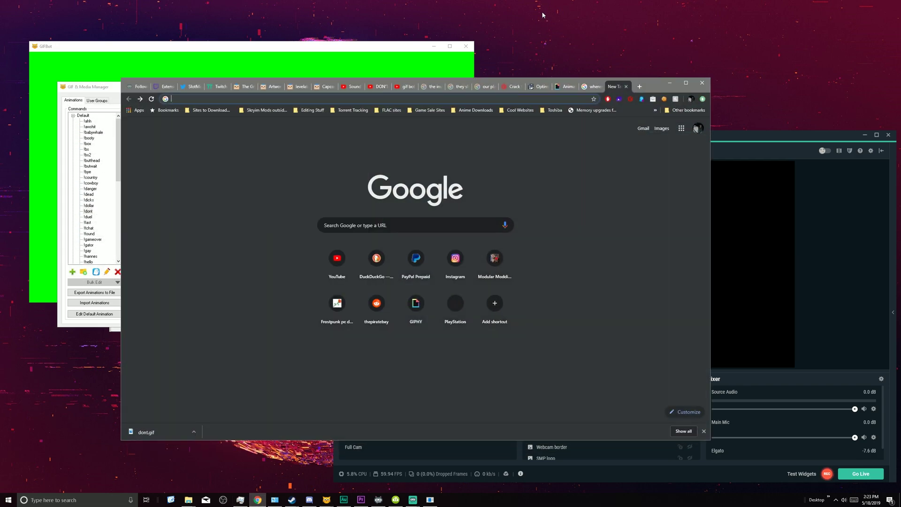
left_click(529, 90)
left_click(295, 250)
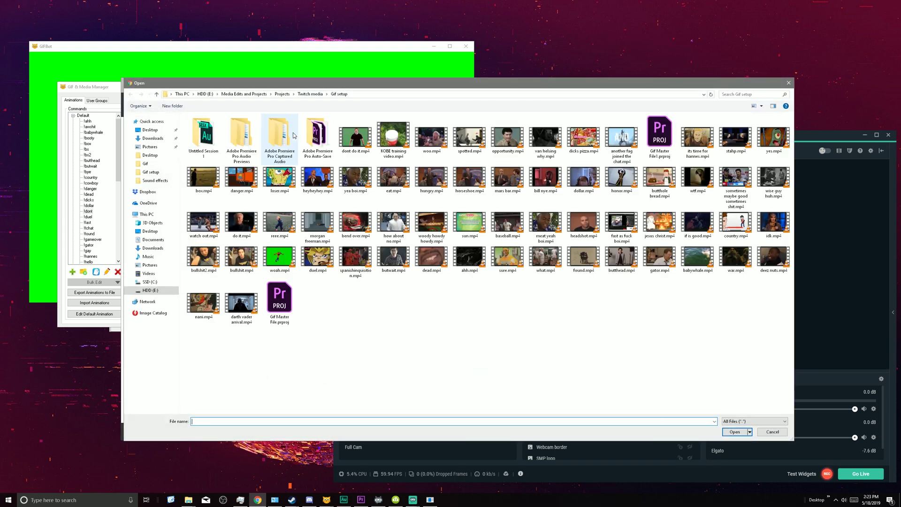
left_click(773, 432)
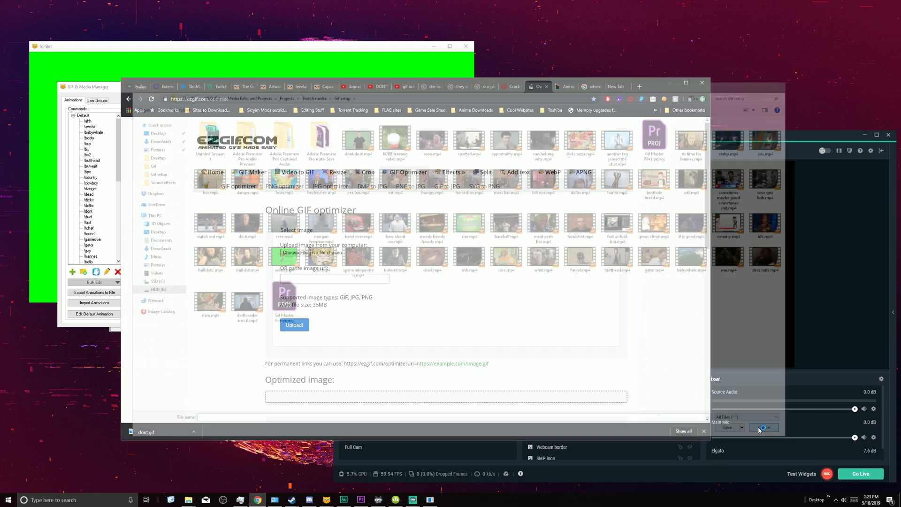
Remove the animation file from the !dont command in the GIF & Media Manager, save it and return to Chrome.
left_click(95, 93)
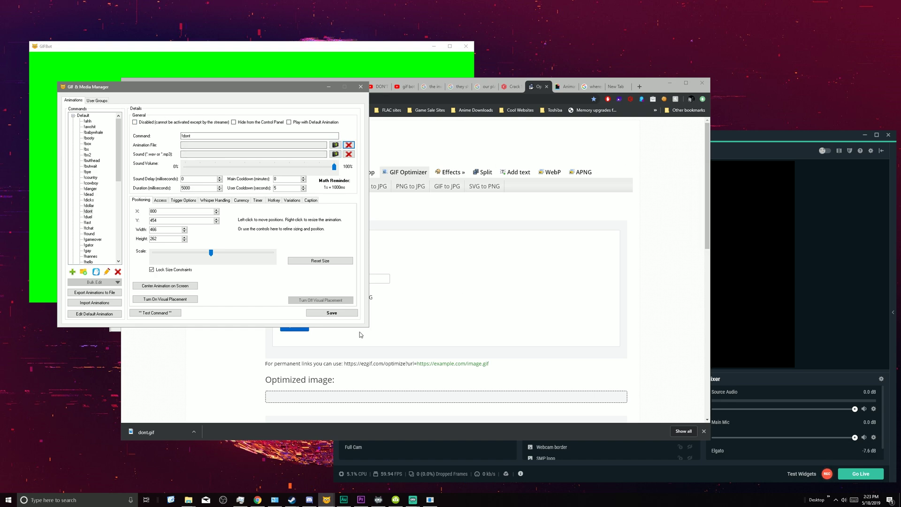
left_click(332, 313)
left_click(470, 272)
left_click(607, 210)
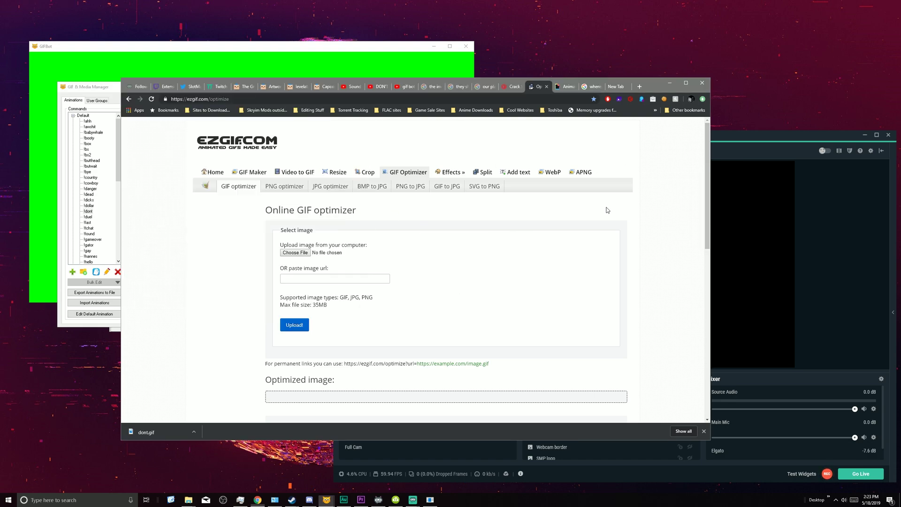
Choose dont.gif from the Gif folder under Pictures and miscellaneous videos and upload it to the GIF optimizer.
left_click(297, 253)
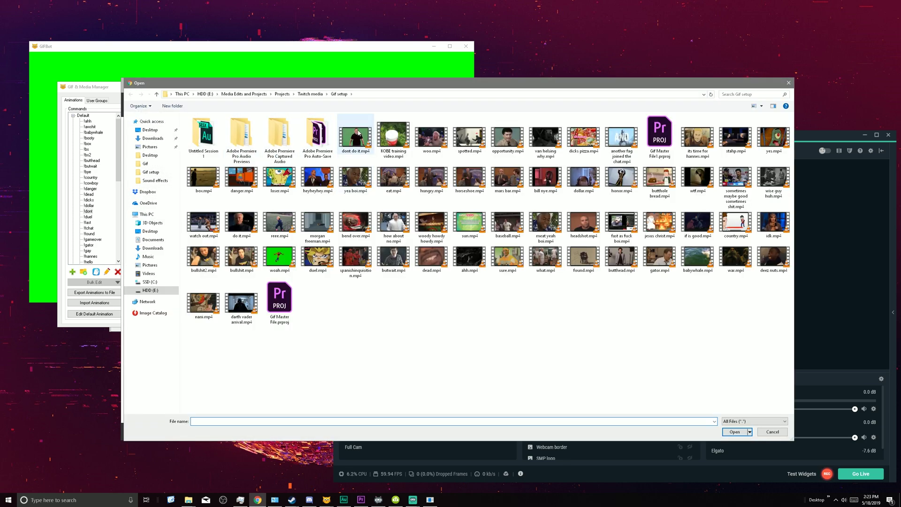
left_click(357, 135)
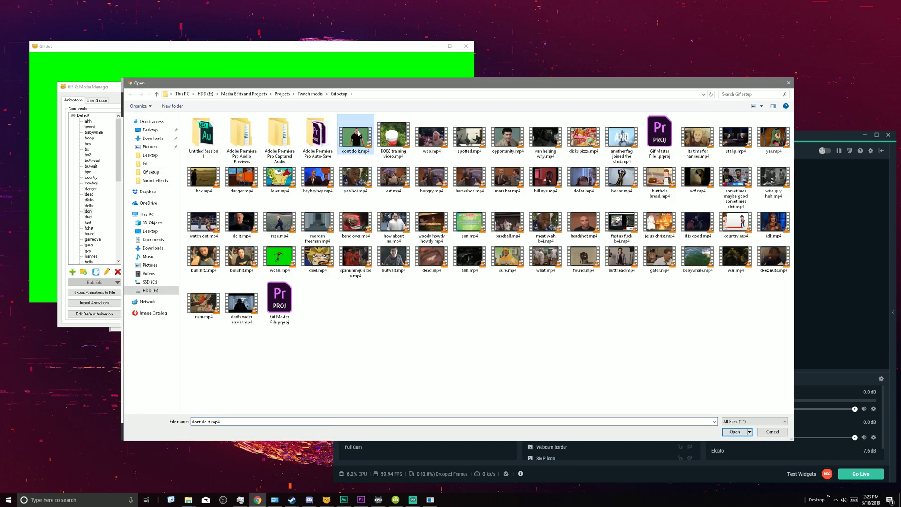
left_click(310, 94)
left_click(283, 94)
left_click(244, 94)
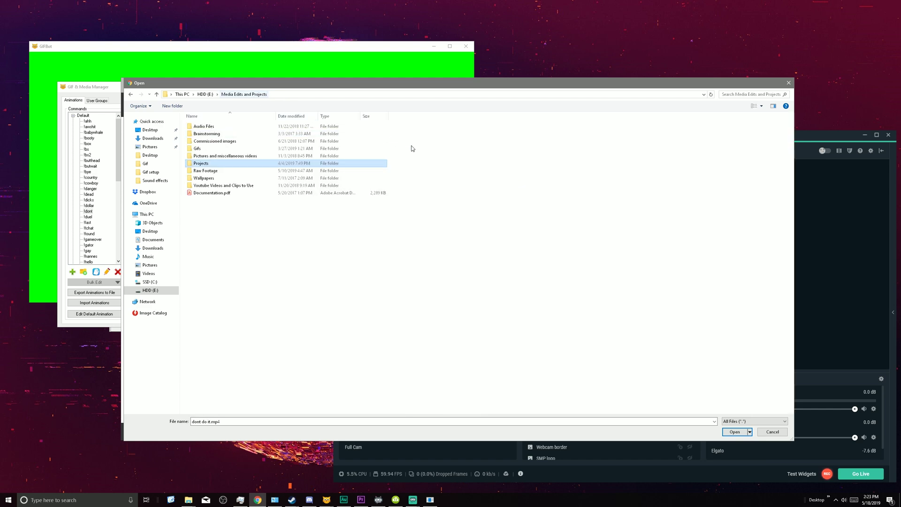
double_click(247, 156)
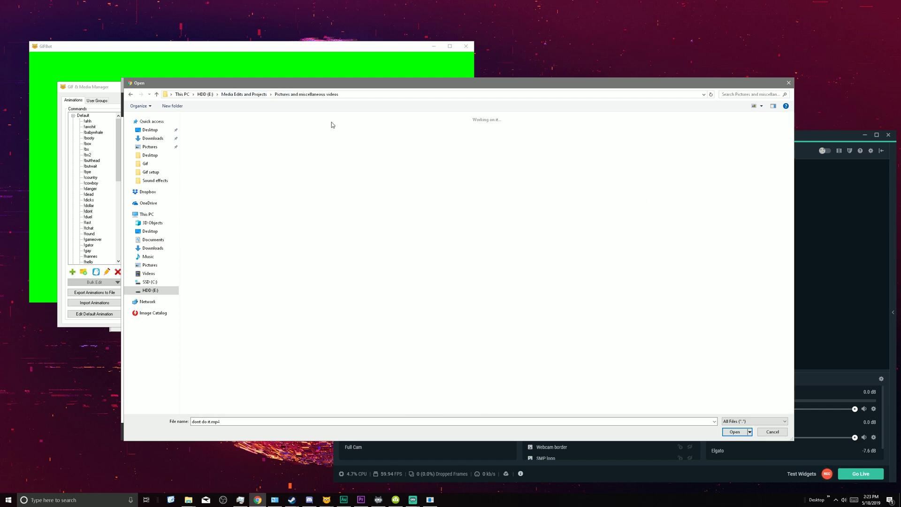
double_click(612, 257)
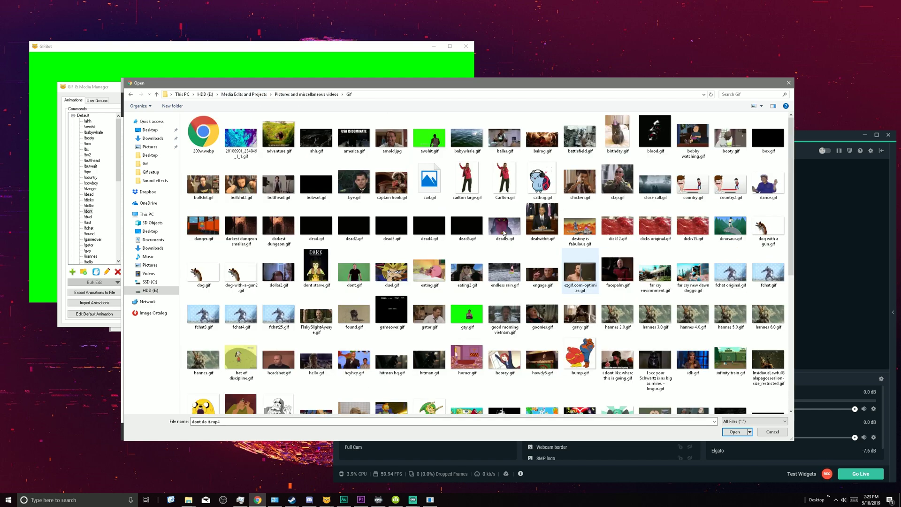
left_click(355, 273)
left_click(735, 431)
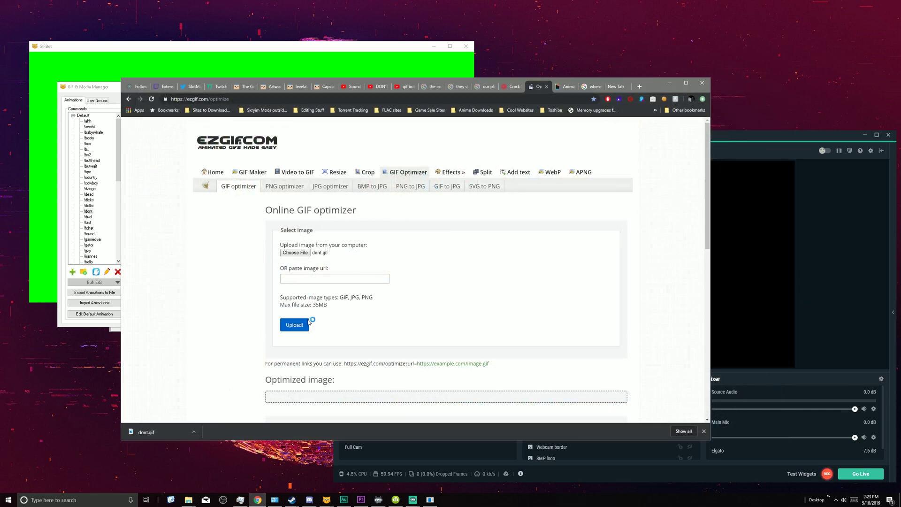
left_click(306, 325)
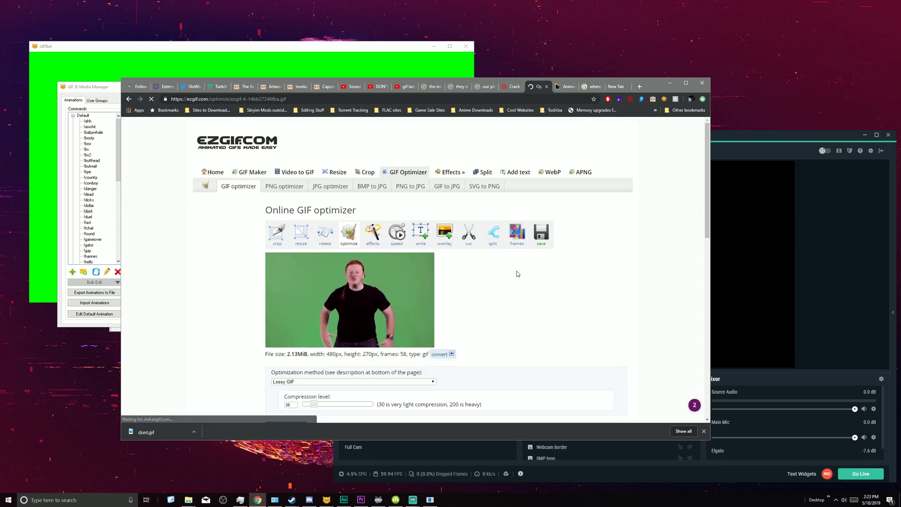
Open the uploaded GIF in the speed changer, closing the ad page, and change it to 105% of current speed.
left_click(398, 235)
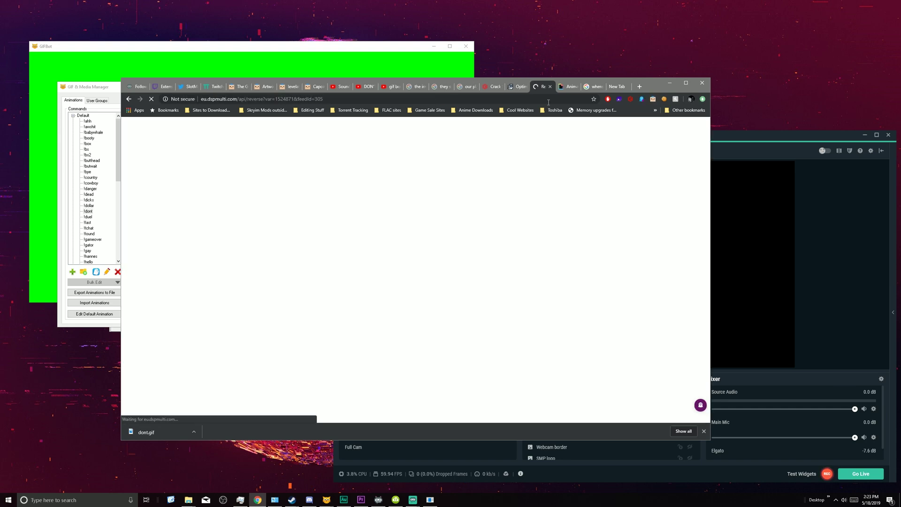
left_click(551, 87)
left_click(396, 235)
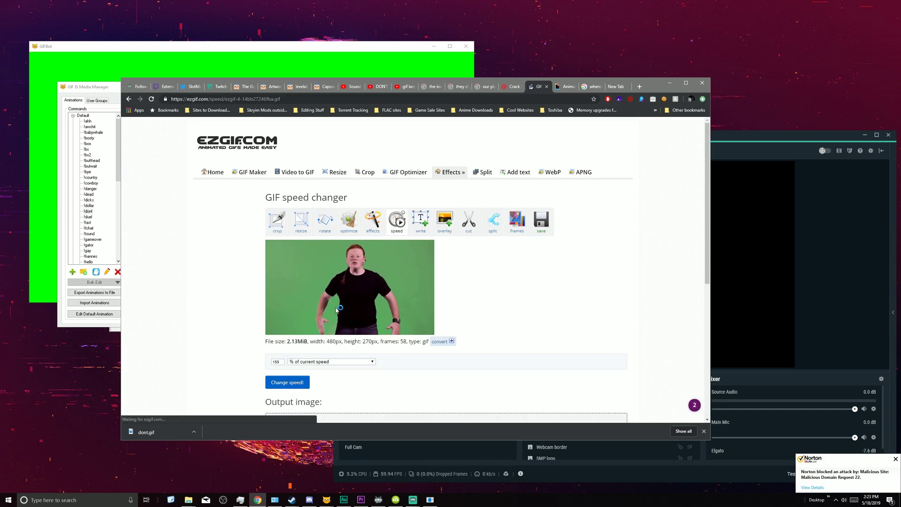
double_click(277, 362)
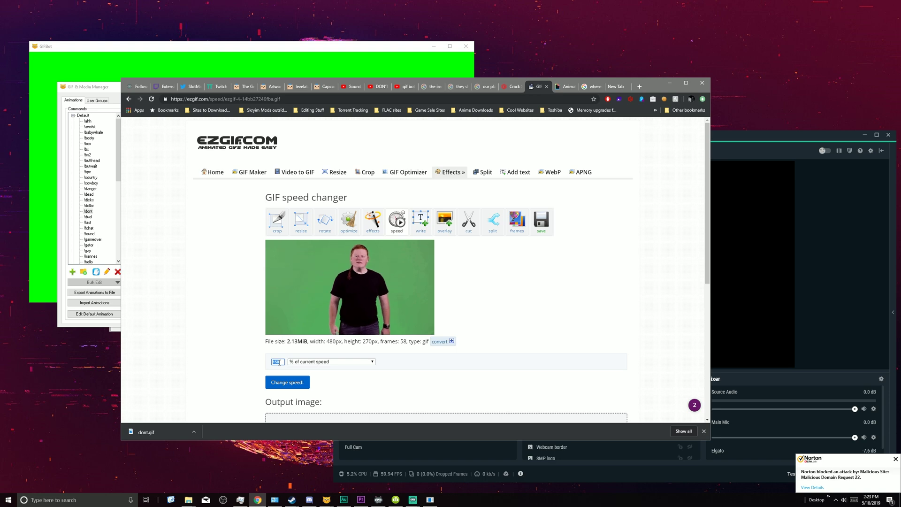
type("1")
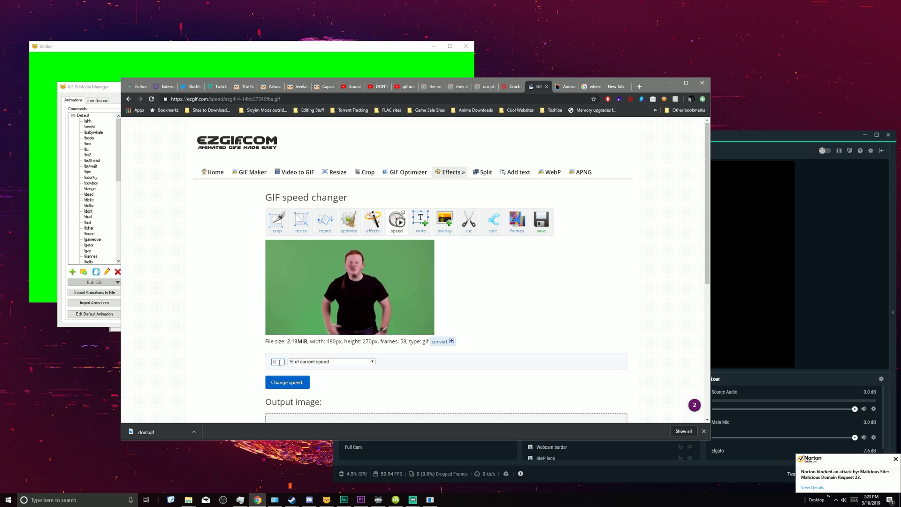
type("05")
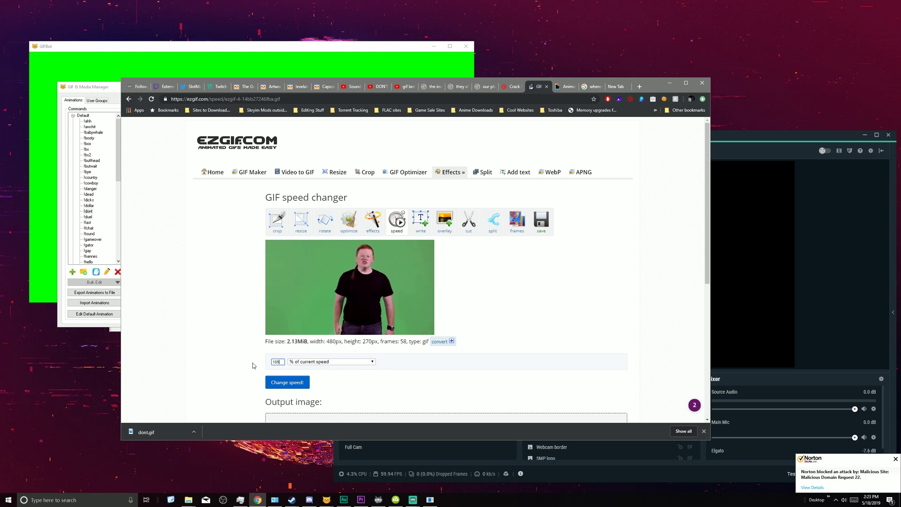
scroll(211, 353, "down", 2)
left_click(286, 276)
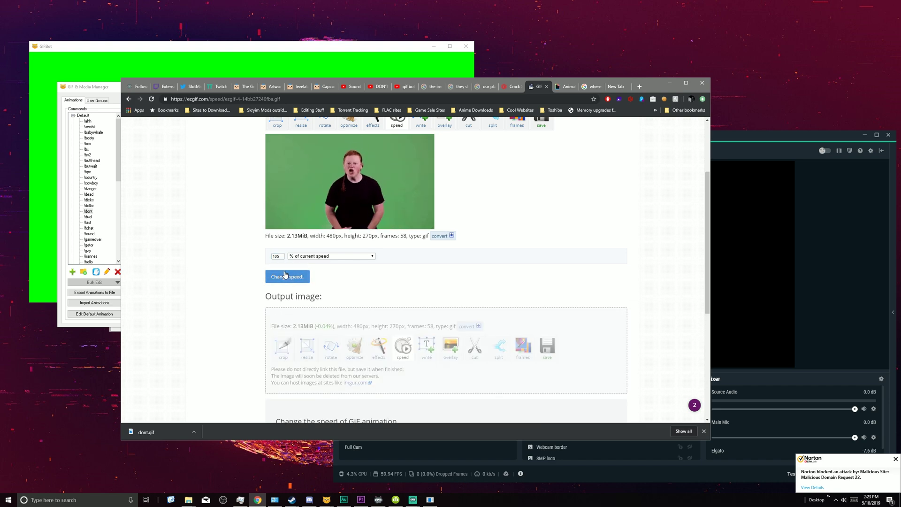
Try to save the sped-up GIF as dont.gif over the existing file in the Gif folder, and cancel the download.
scroll(353, 281, "down", 1)
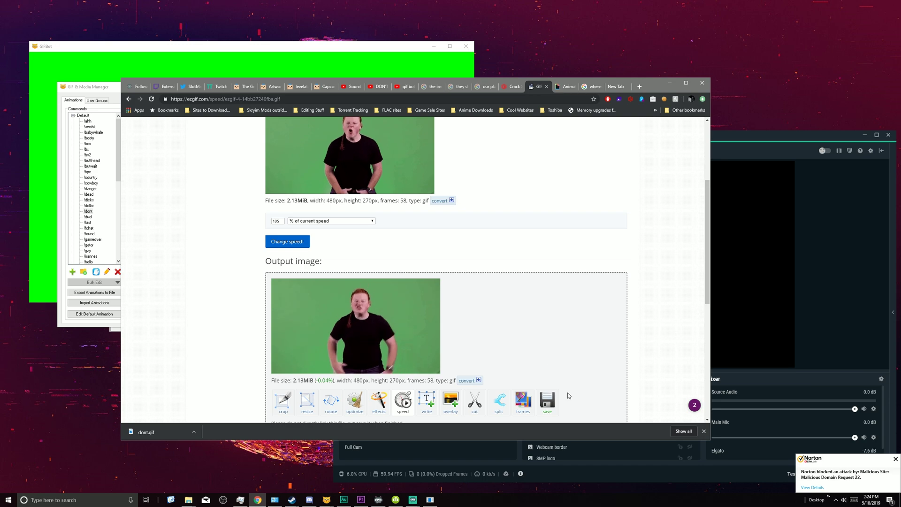
left_click(548, 400)
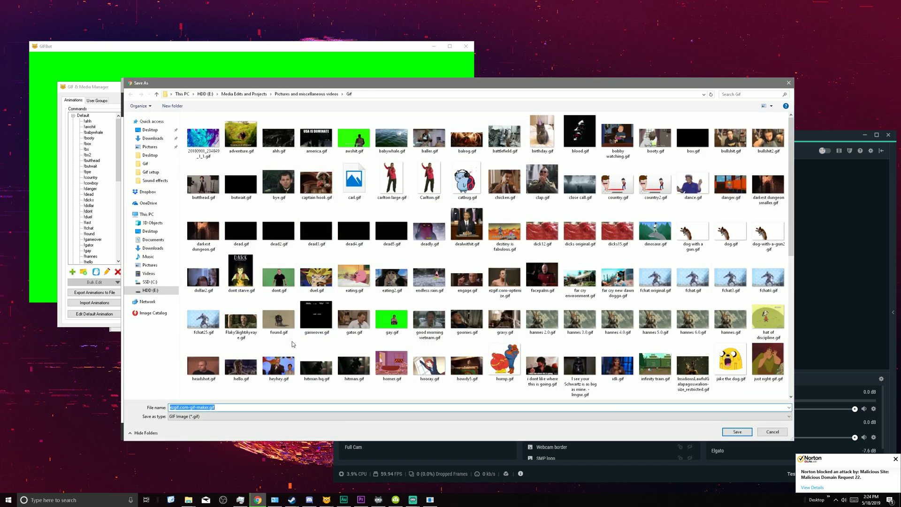
type("dont")
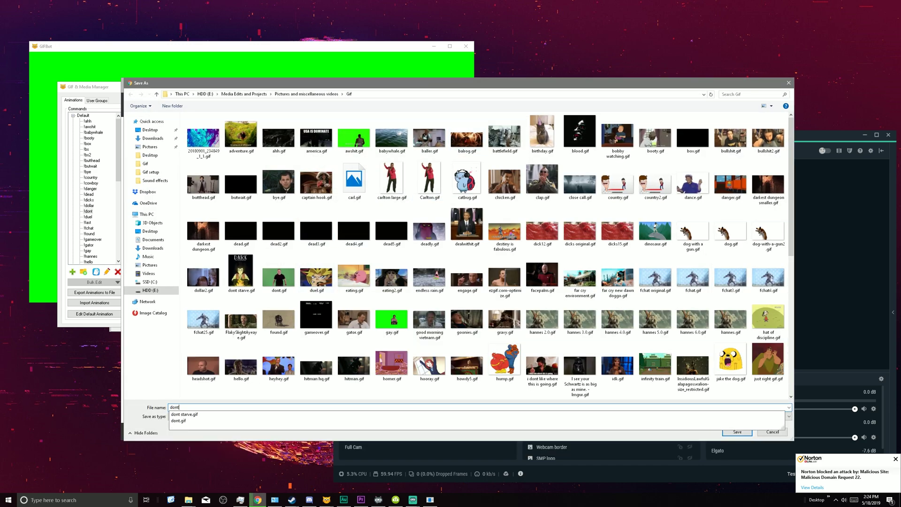
key("Return")
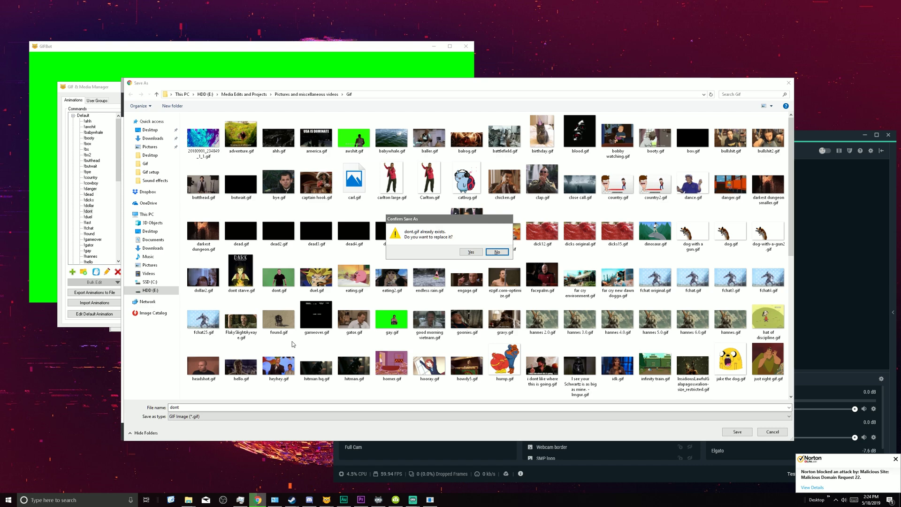
key("Return")
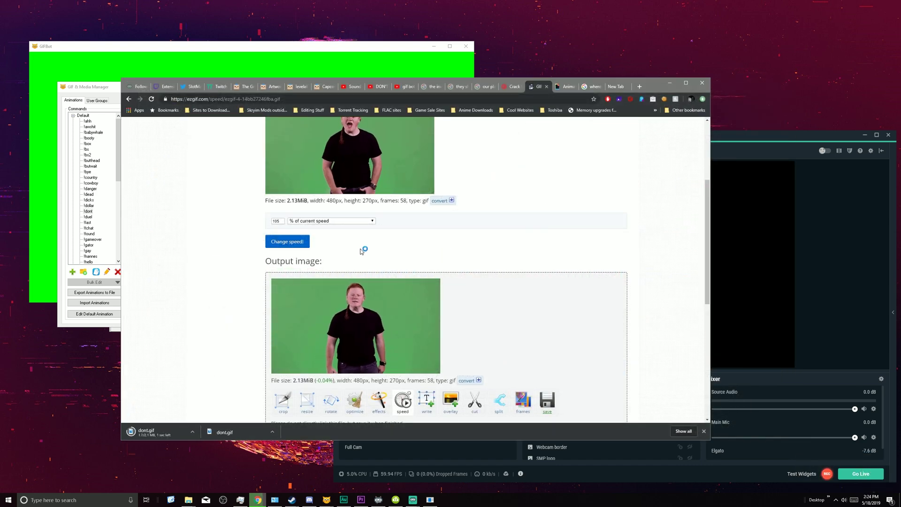
left_click(194, 431)
left_click(203, 465)
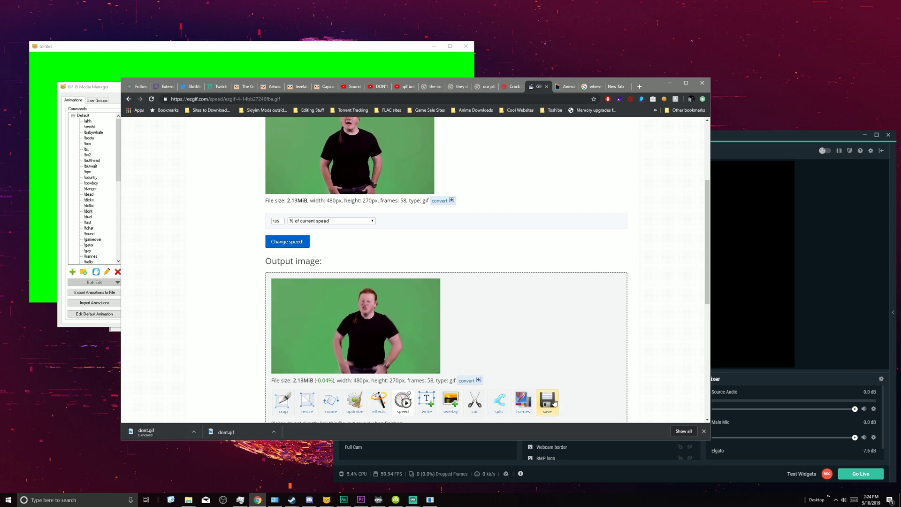
Save the sped-up GIF as dont1.gif in the Gif folder.
left_click(539, 397)
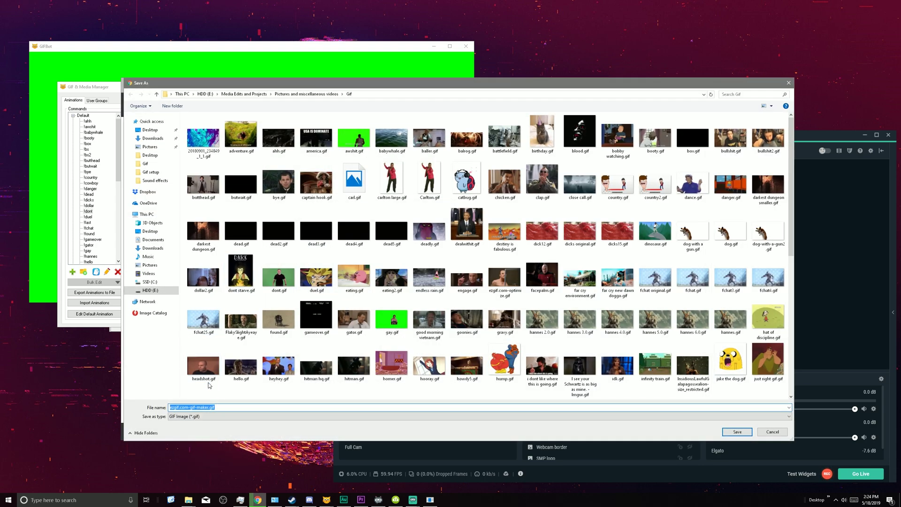
type("dont")
key("Return")
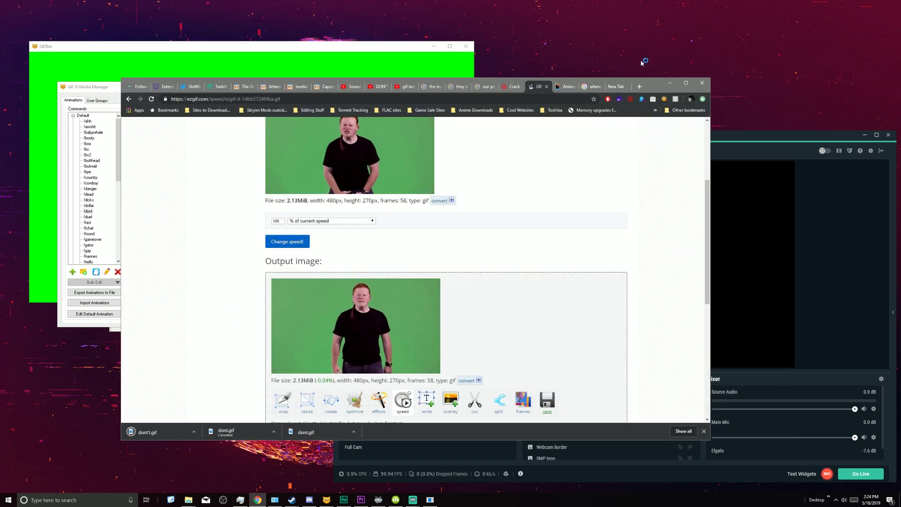
Return to the GIF & Media Manager and choose dont1.gif as the animation file for the !dont command.
left_click(670, 83)
left_click(336, 145)
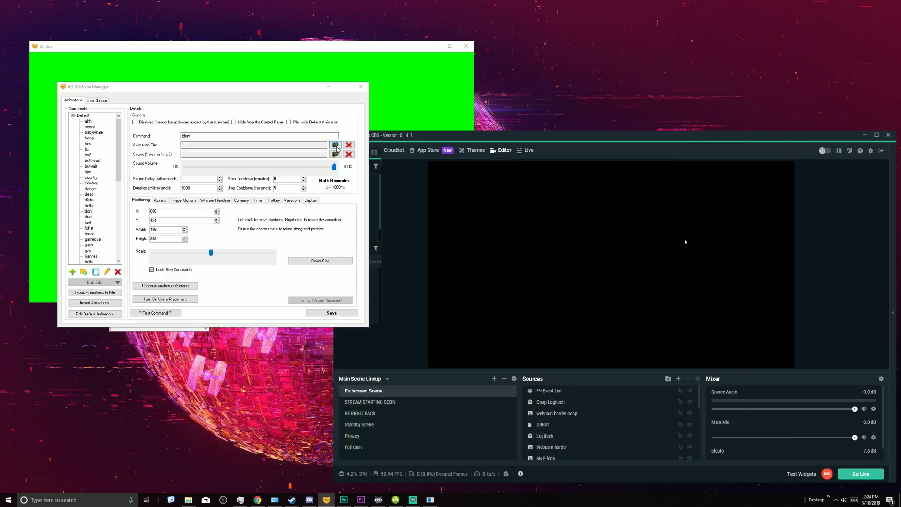
scroll(315, 190, "down", 10)
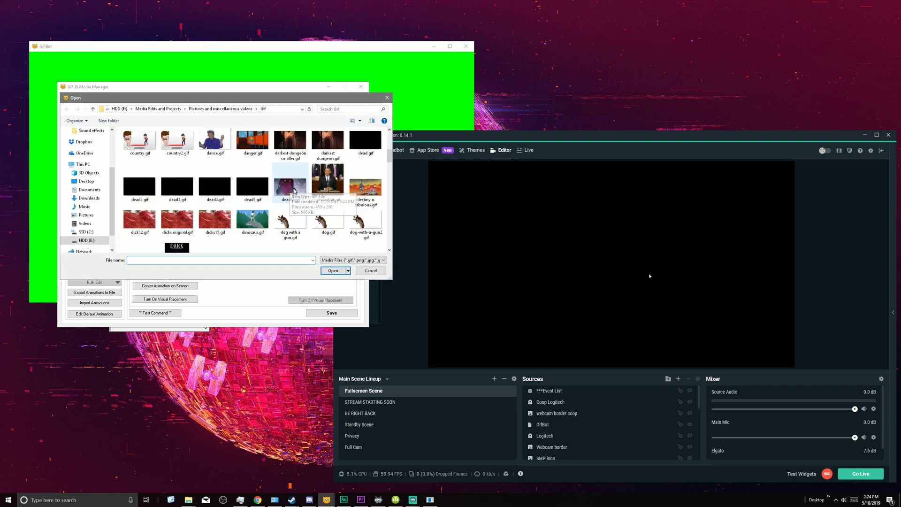
left_click(259, 202)
left_click(332, 271)
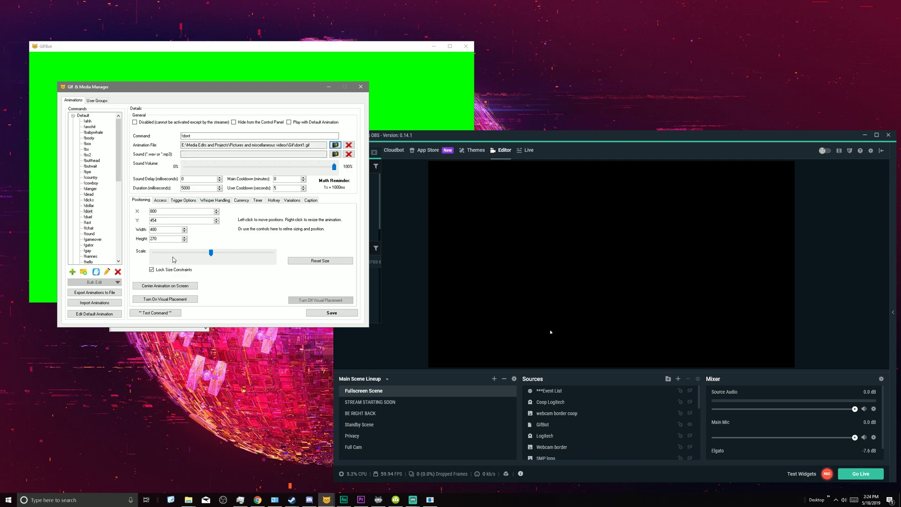
Preview the !dont animation's placement twice, turning visual placement off after each check.
left_click(167, 300)
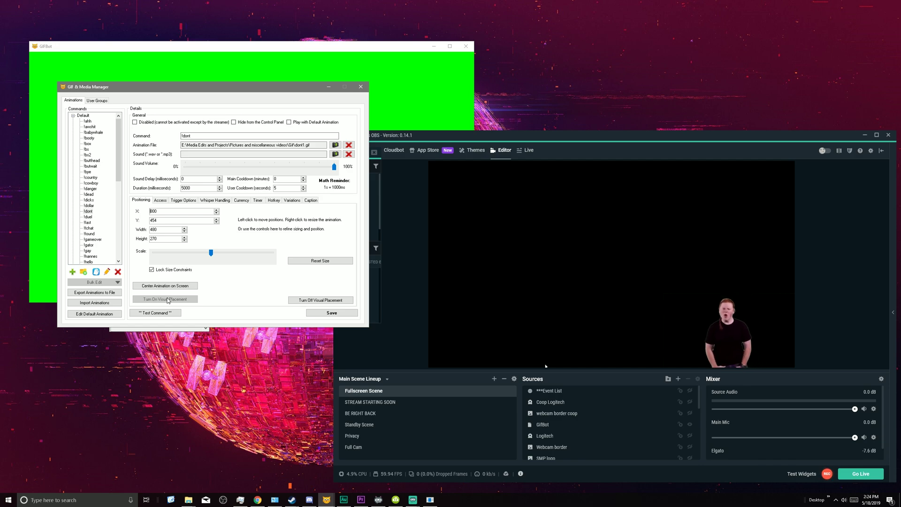
left_click(304, 300)
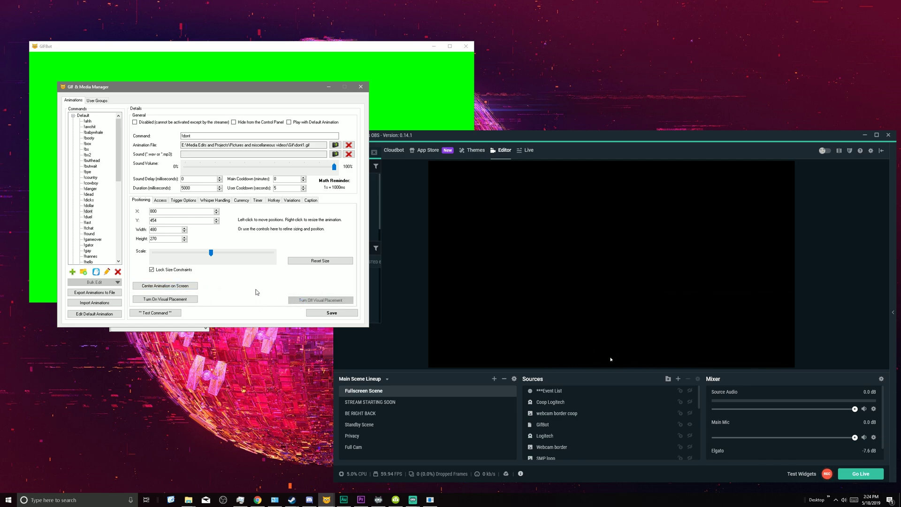
left_click(158, 300)
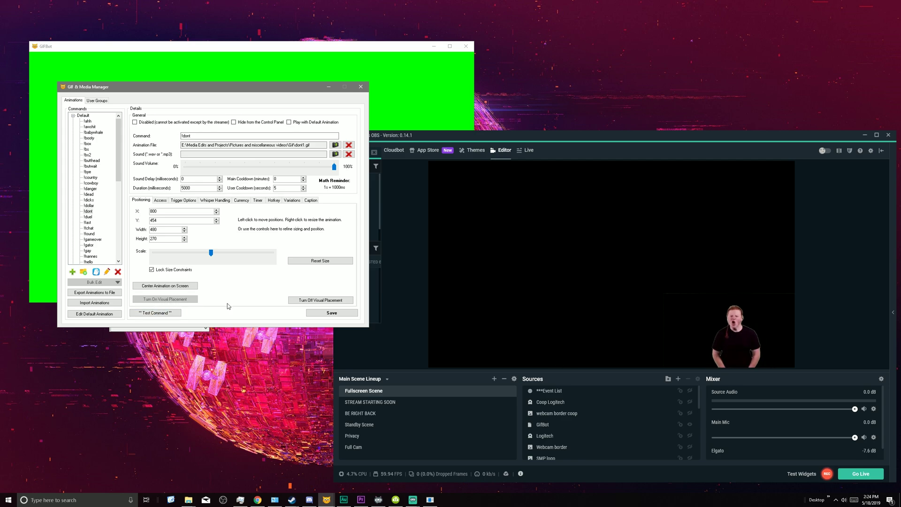
left_click(305, 303)
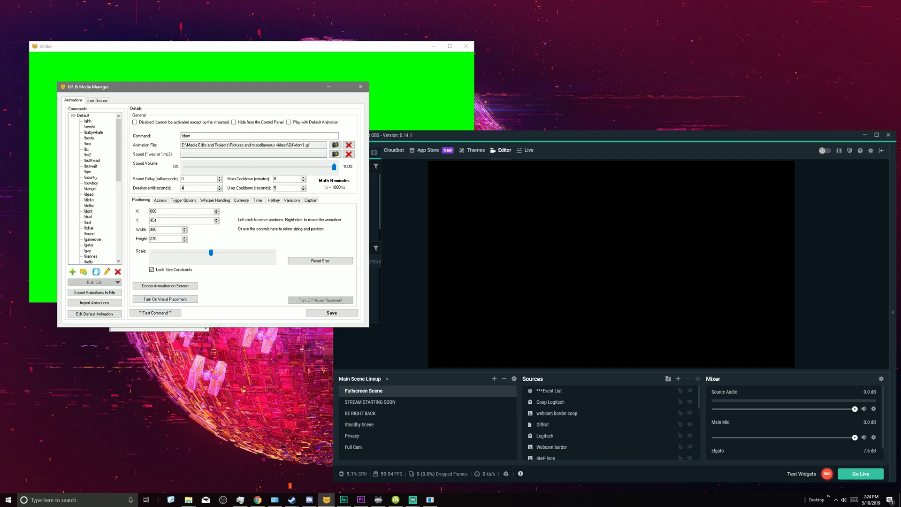
Set the !dont animation's duration to 4800 milliseconds, test the command and save it.
left_click(340, 313)
left_click(471, 272)
left_click(156, 313)
left_click(332, 312)
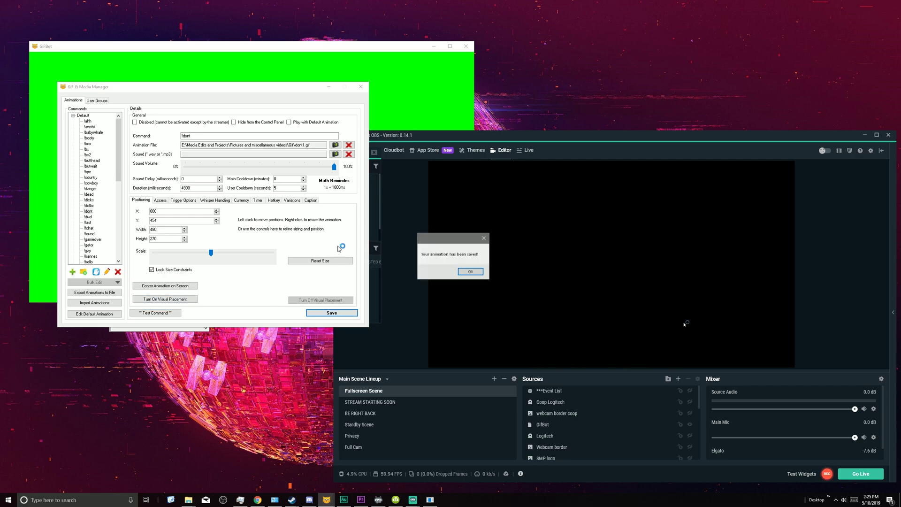
left_click(470, 272)
Switch to Streamlabs Chatbot and send !dont as Streamer to test the command.
left_click(379, 188)
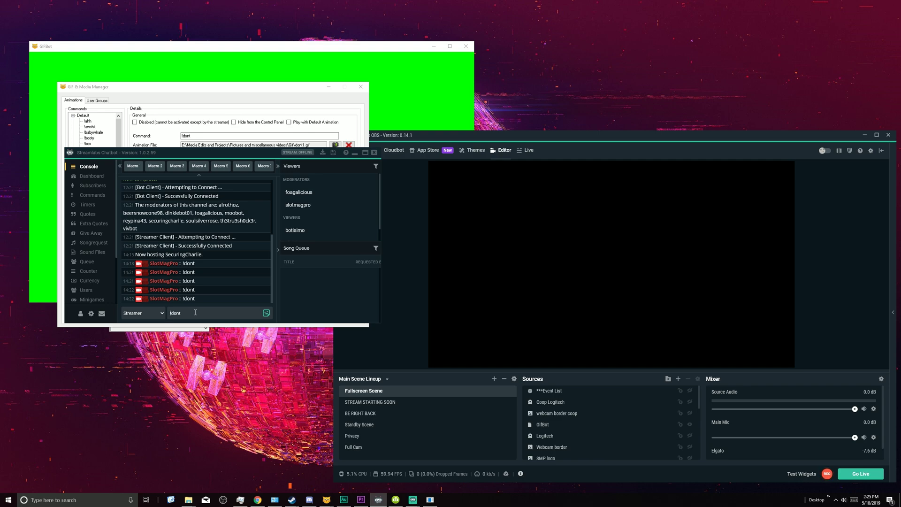
key("Return")
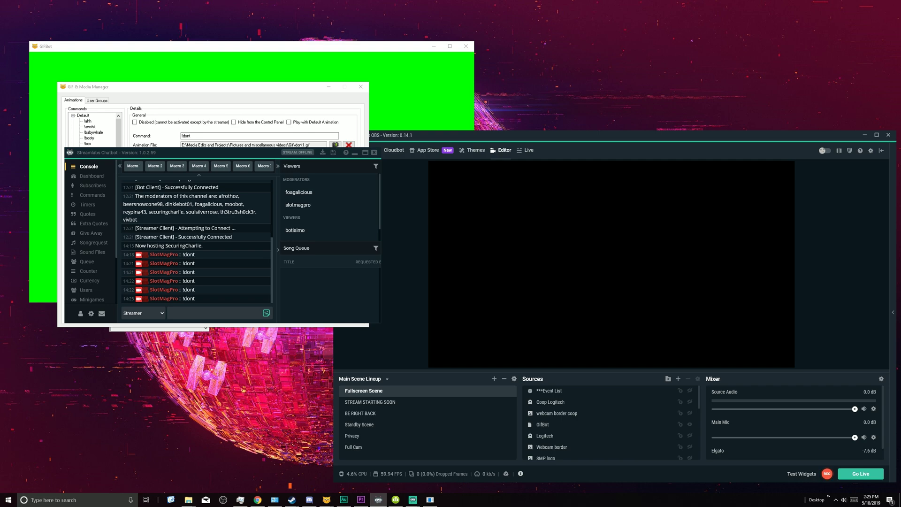
left_click(256, 500)
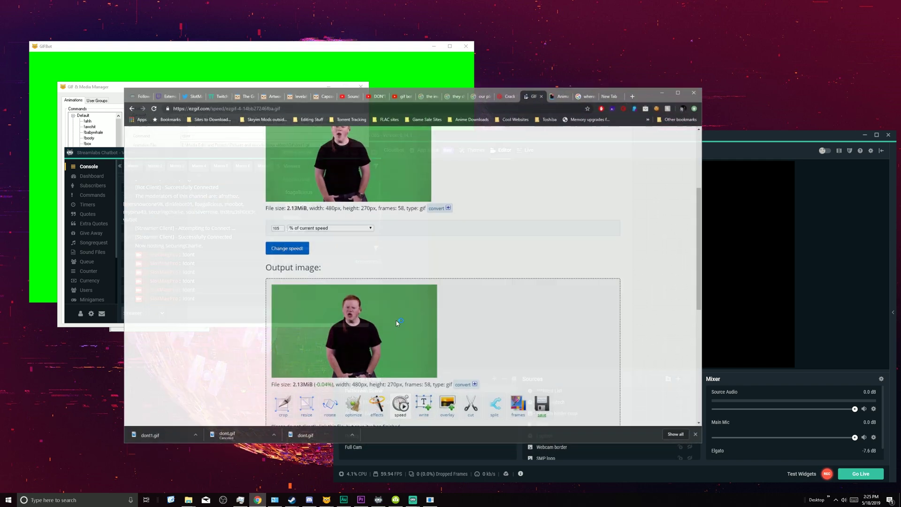
scroll(249, 292, "up", 3)
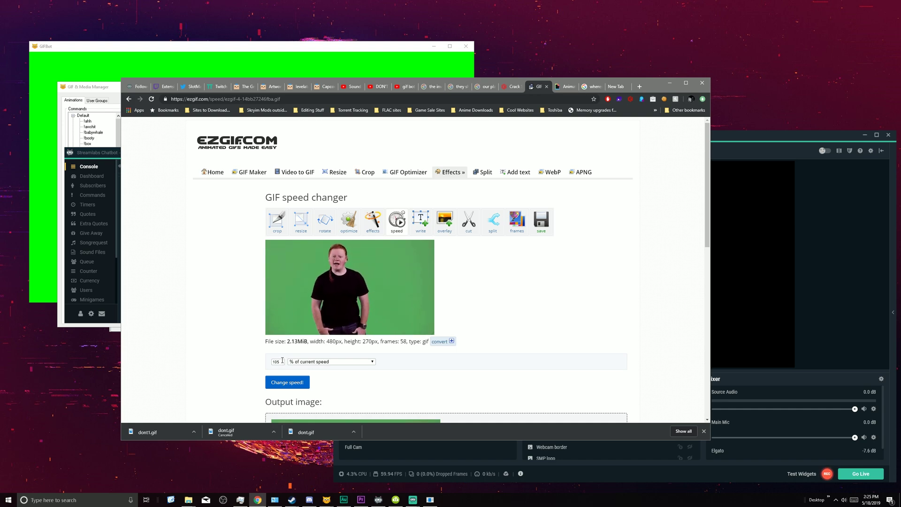
left_click(616, 88)
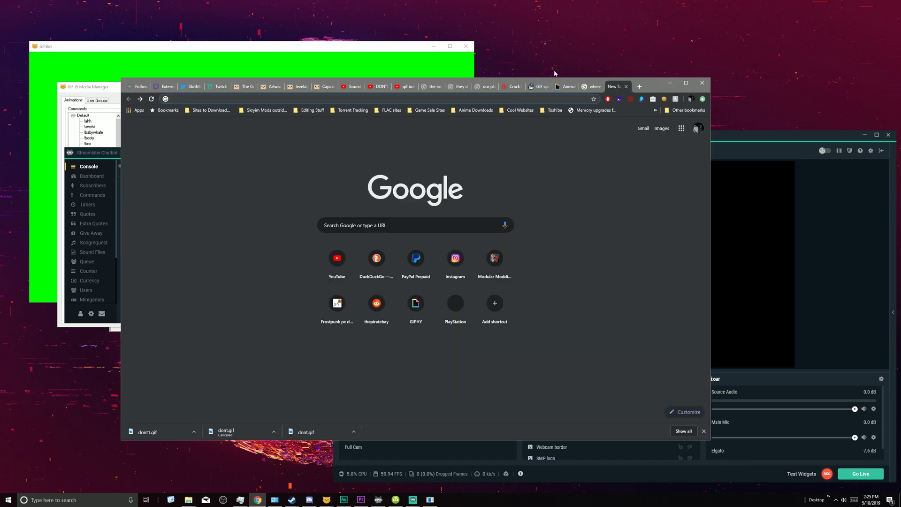
left_click(670, 83)
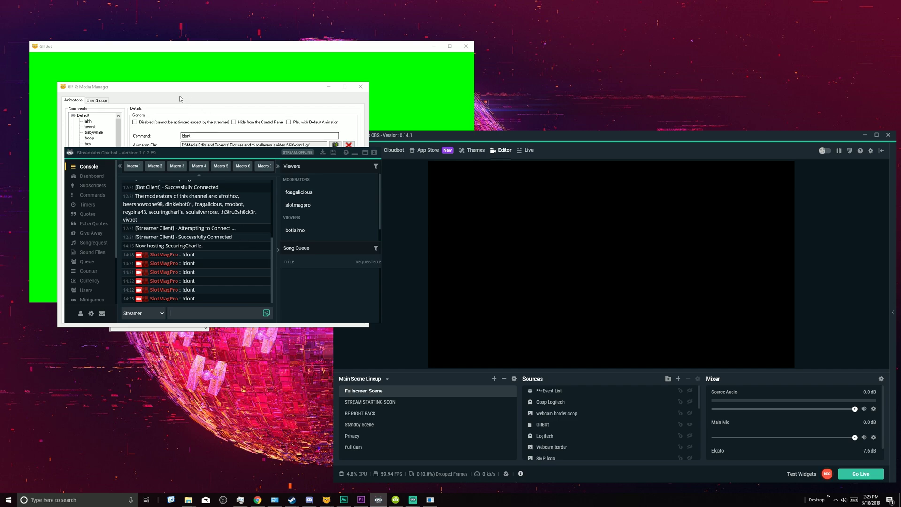
Move the Streamlabs Chatbot window aside and look through existing commands such as !cowboy and !found in the GIF & Media Manager.
left_click(235, 137)
left_click(378, 500)
left_click_drag(194, 155, 393, 246)
left_click(91, 183)
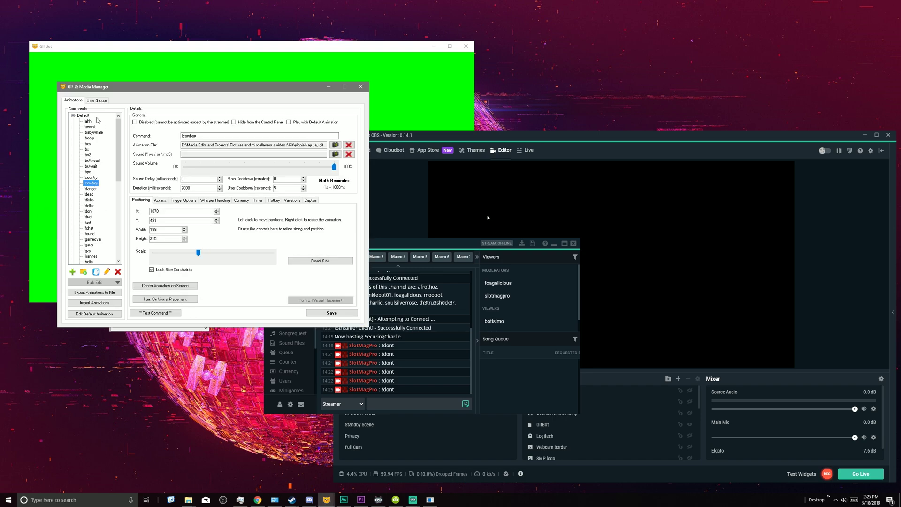
scroll(95, 160, "down", 6)
scroll(89, 248, "up", 6)
left_click(90, 212)
left_click(89, 234)
scroll(92, 249, "down", 1)
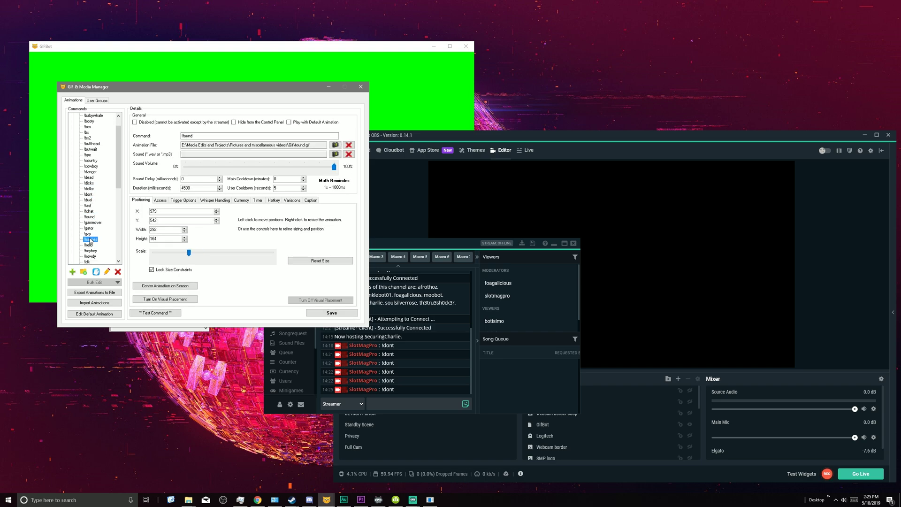
left_click(90, 233)
Browse further commands to !butwait, send it as Streamer in the repositioned Streamlabs Chatbot, and minimize the chatbot.
left_click(395, 403)
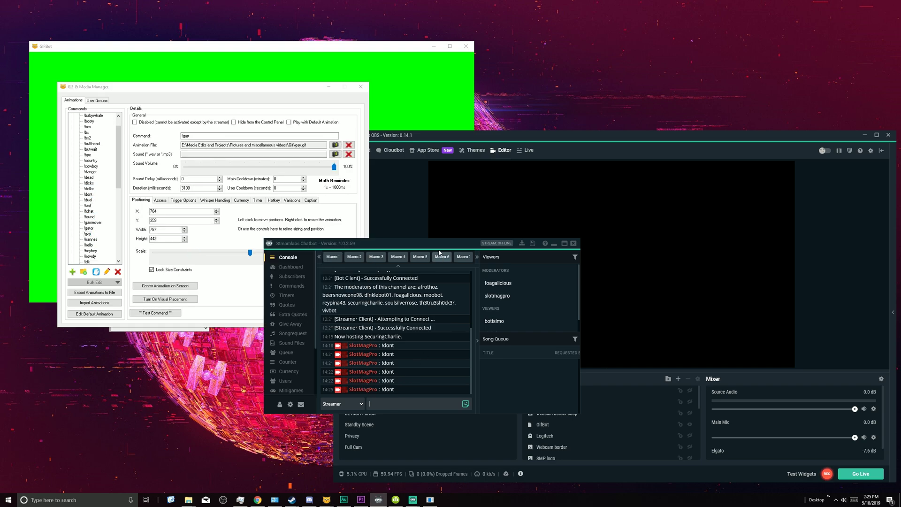
left_click_drag(439, 245, 314, 188)
left_click(92, 251)
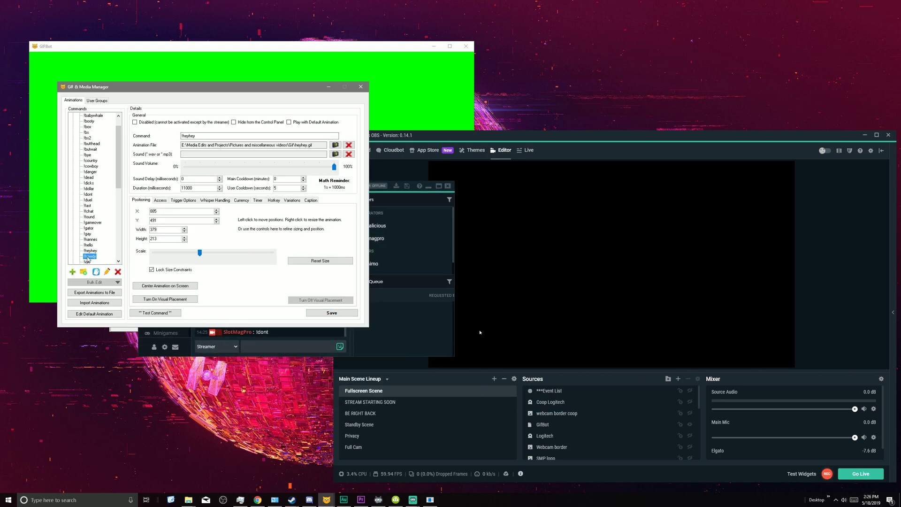
left_click(89, 217)
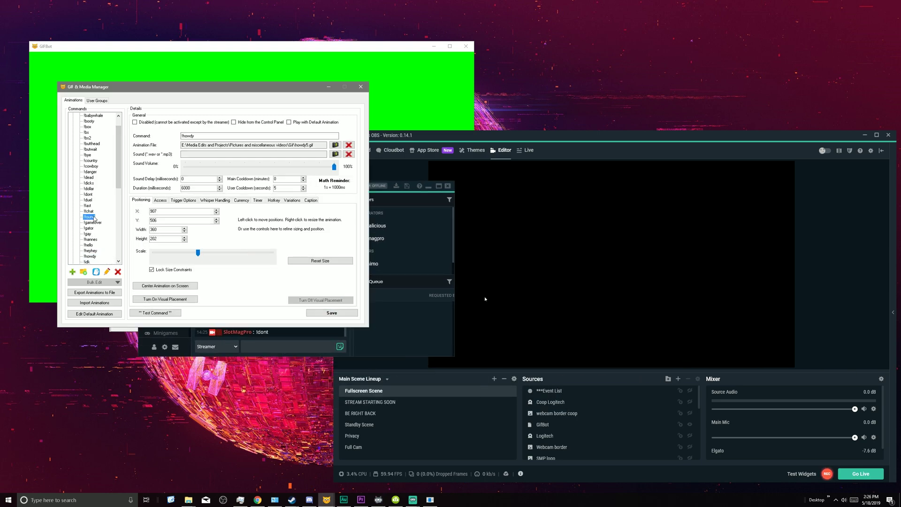
left_click(89, 178)
left_click(92, 150)
left_click(271, 350)
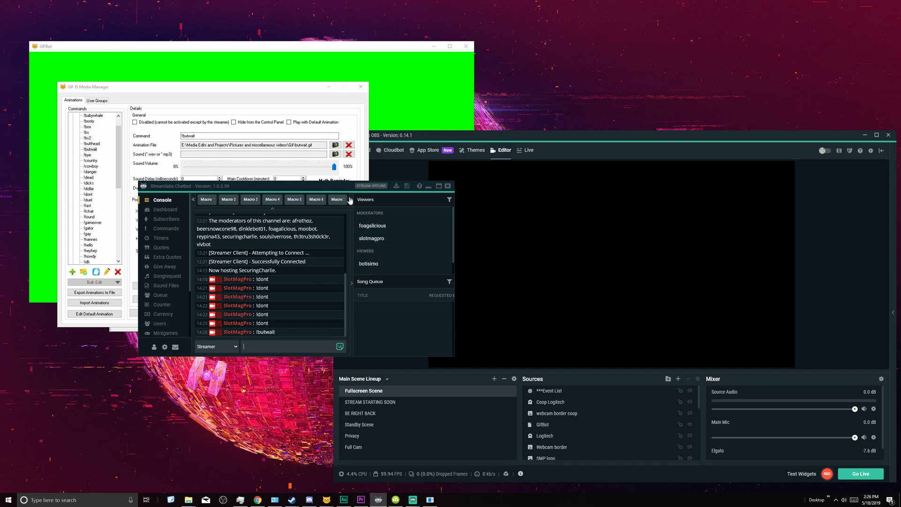
left_click(428, 187)
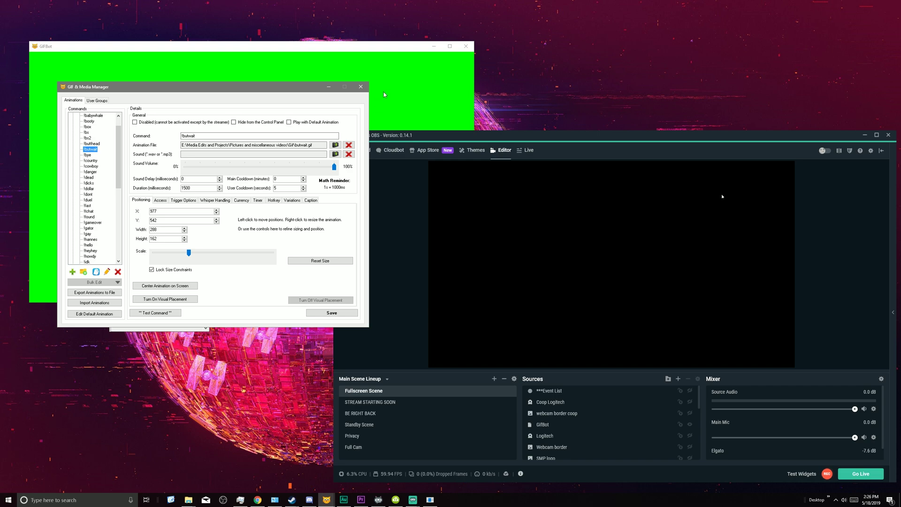
Bring the GifBot window forward, turn on visual placement for !dont, and minimize the GIF & Media Manager to uncover the animation.
left_click(407, 101)
left_click(243, 324)
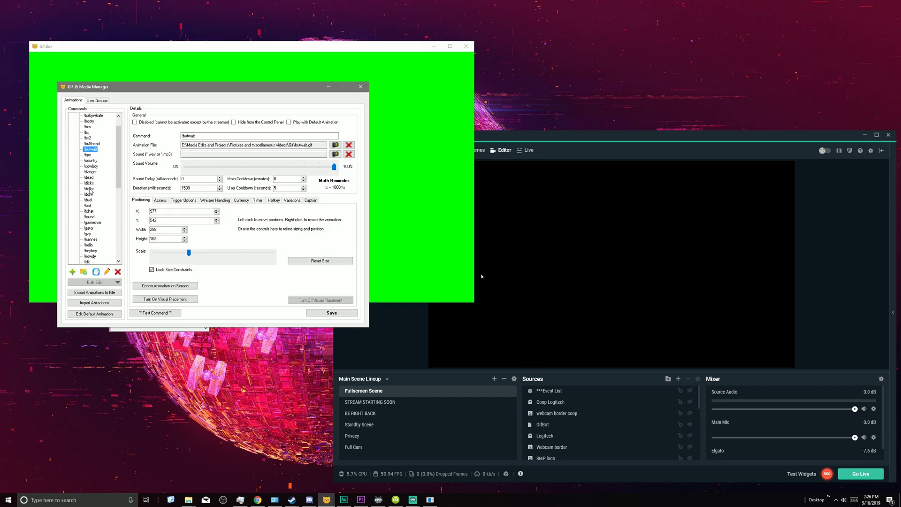
left_click(88, 195)
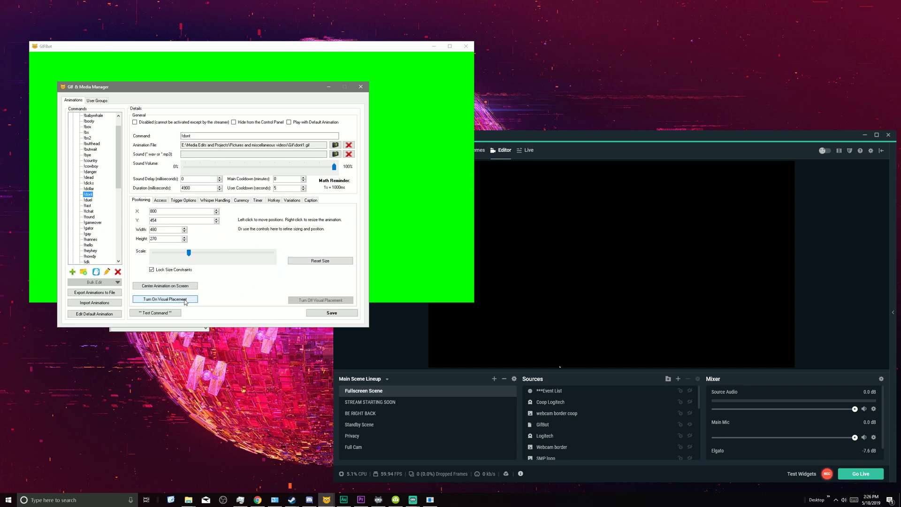
left_click(165, 299)
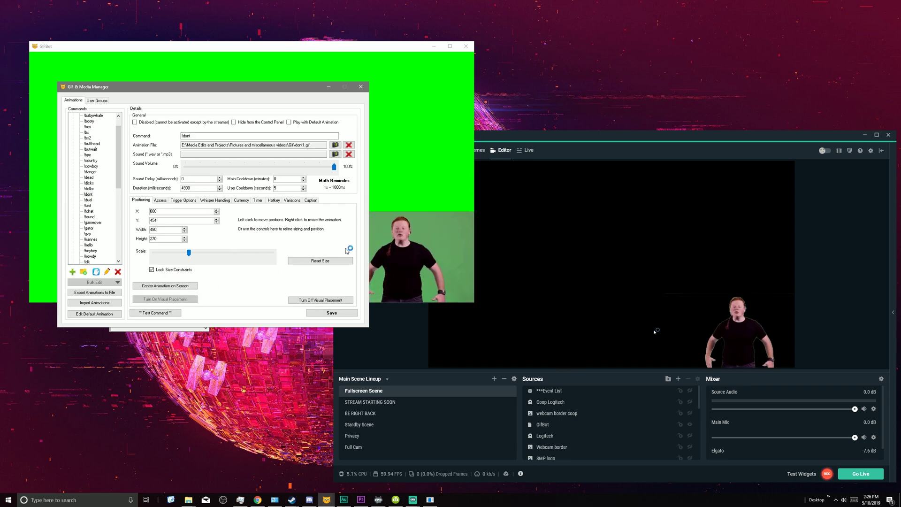
left_click(326, 312)
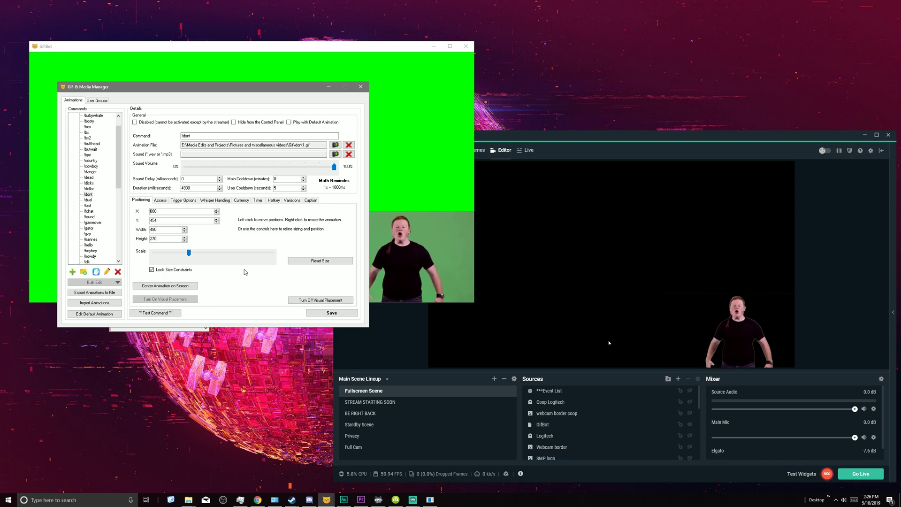
left_click(329, 86)
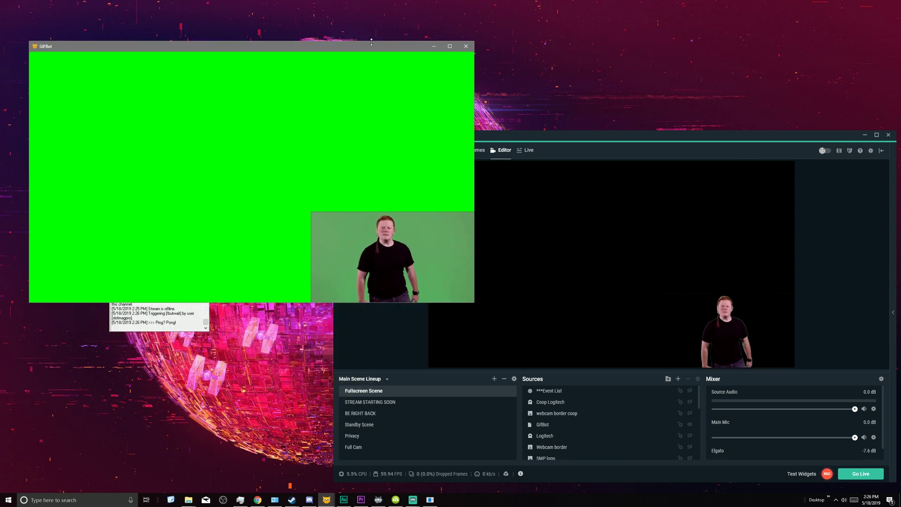
left_click_drag(320, 51, 533, 105)
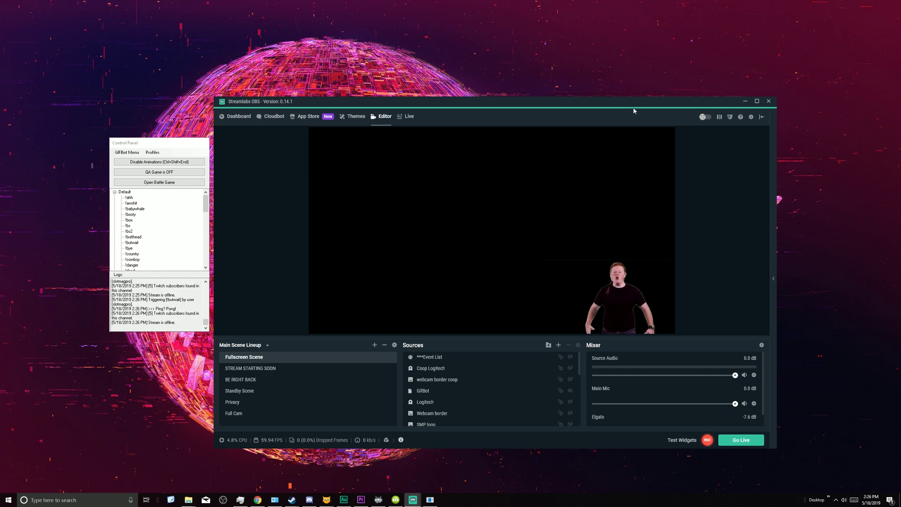
Move the Streamlabs OBS window to the middle of the desktop and deselect the Event List source in its preview.
left_click(628, 198)
left_click_drag(628, 197, 615, 132)
left_click_drag(630, 101, 635, 208)
left_click(568, 155)
left_click(327, 499)
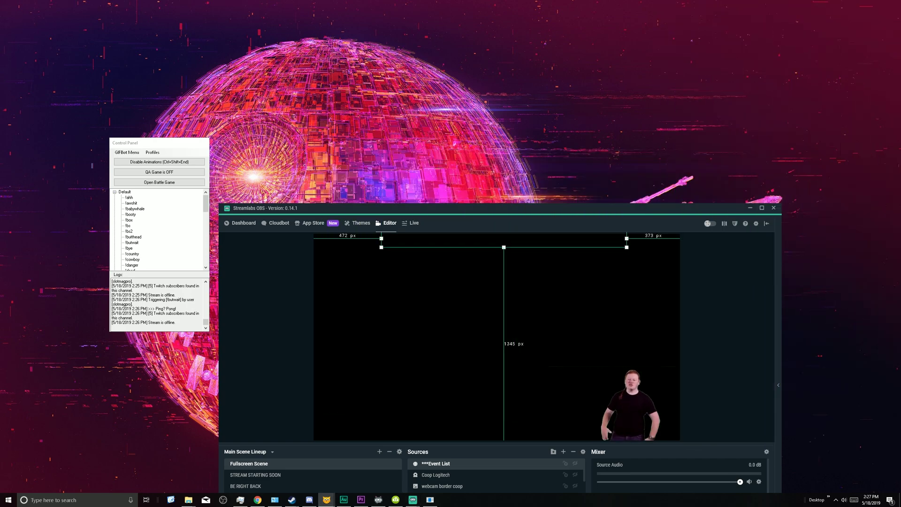
left_click(534, 213)
left_click_drag(534, 212, 431, 89)
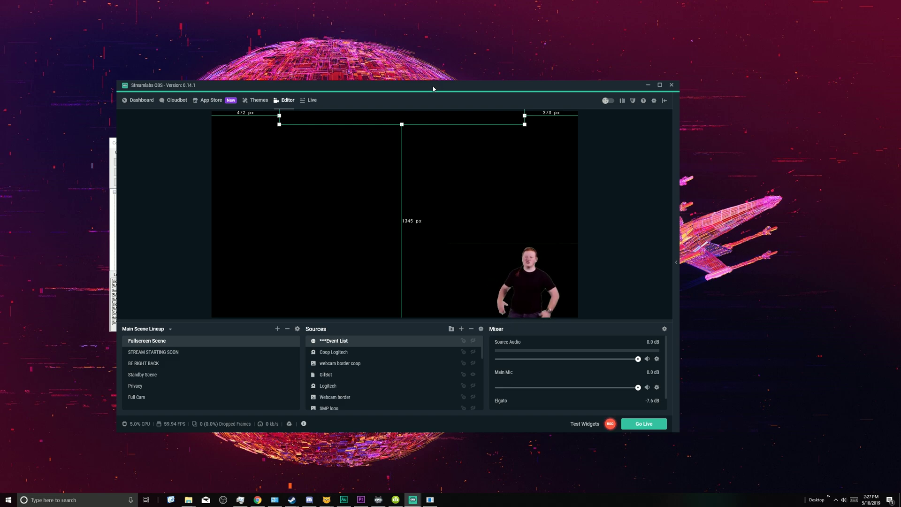
left_click(618, 225)
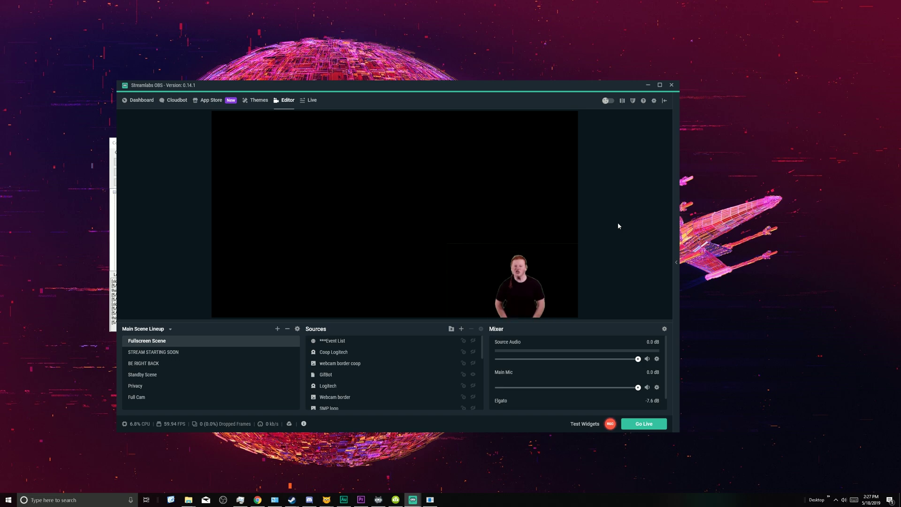